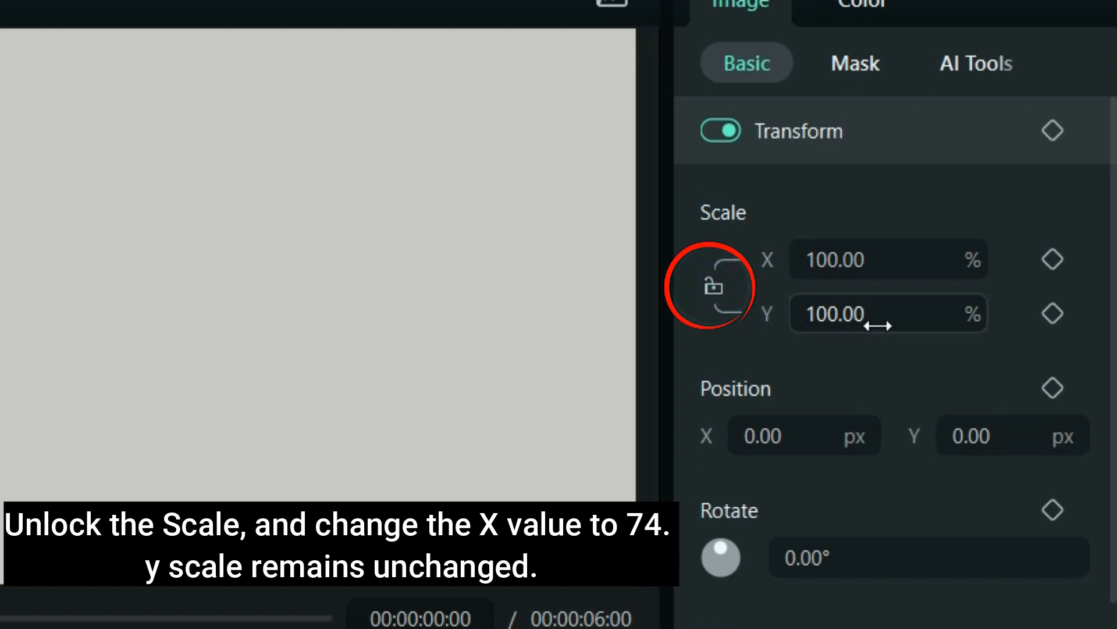
- Set the X scale of the light grey solid color clip to 74%
left_click(853, 260)
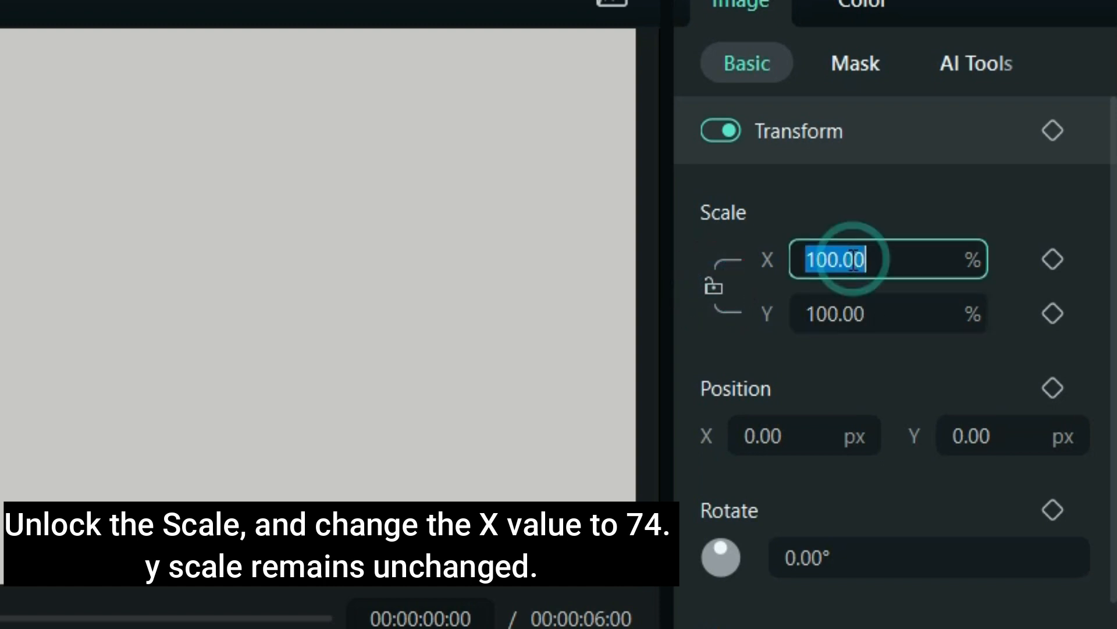
type("74")
key("Return")
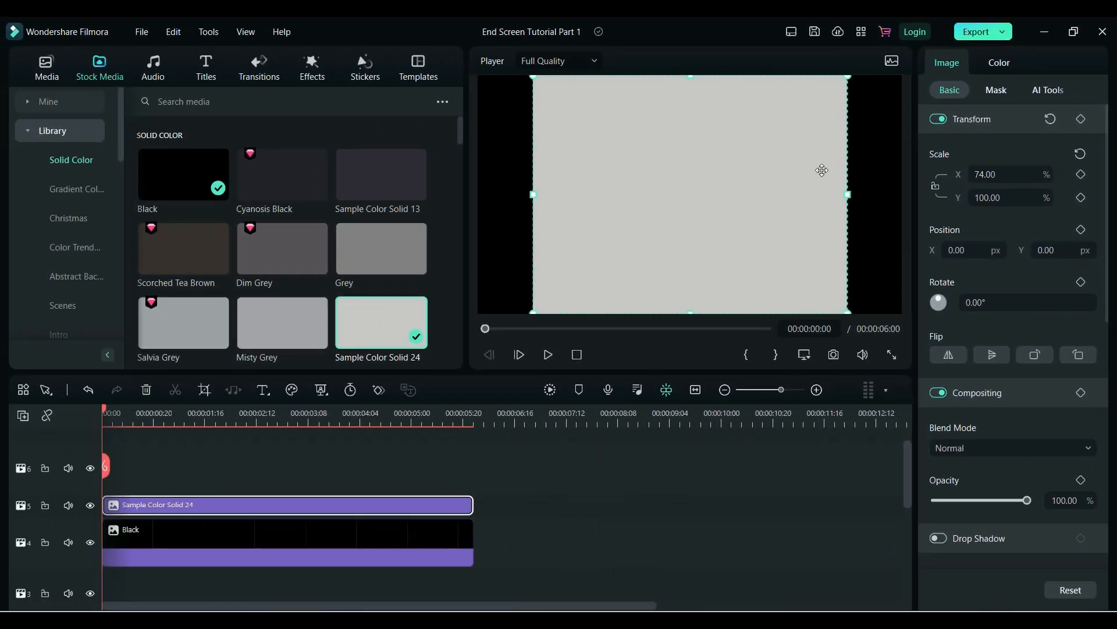
- Add Sample Color Solid 14 at the start of track 6, extend it to match the clips below, and lock tracks 4 and 5
scroll(446, 186, "down", 5)
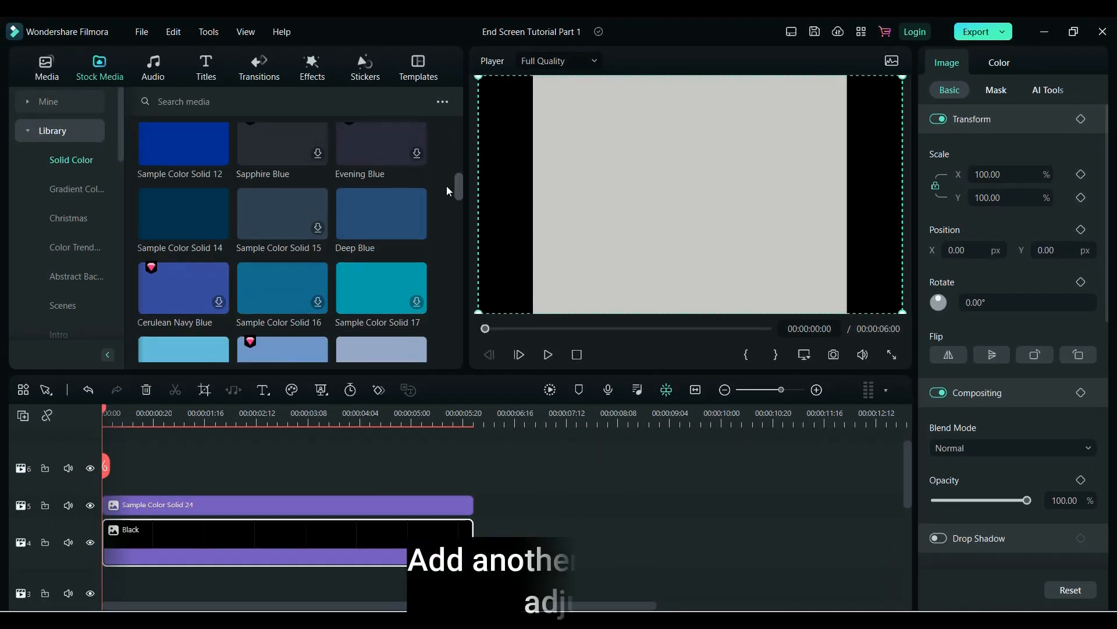
left_click_drag(164, 210, 109, 475)
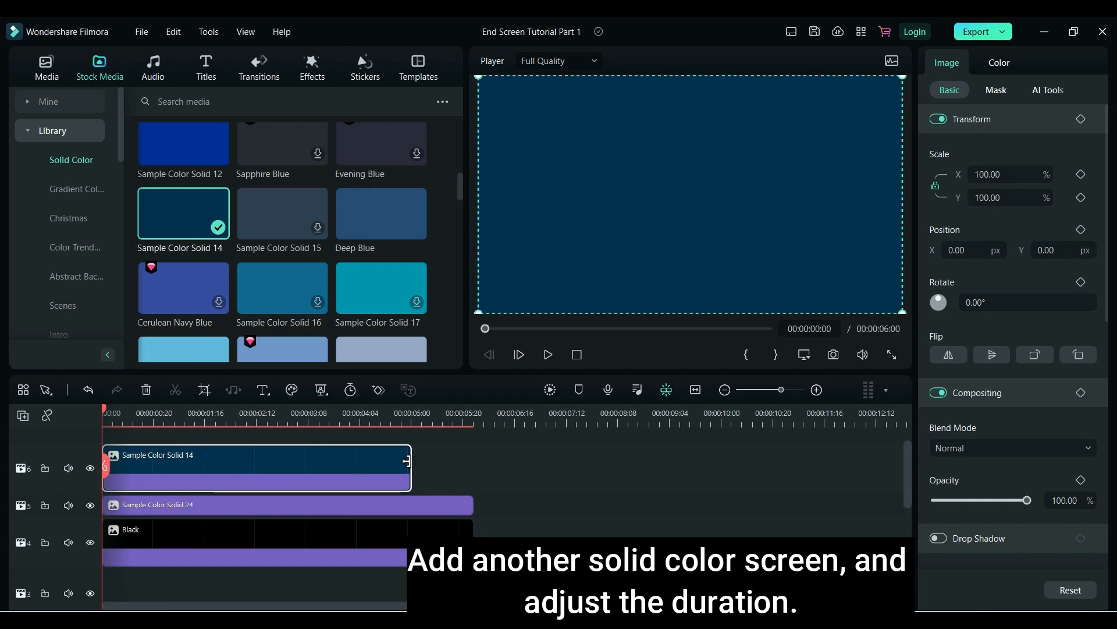
left_click_drag(410, 460, 473, 460)
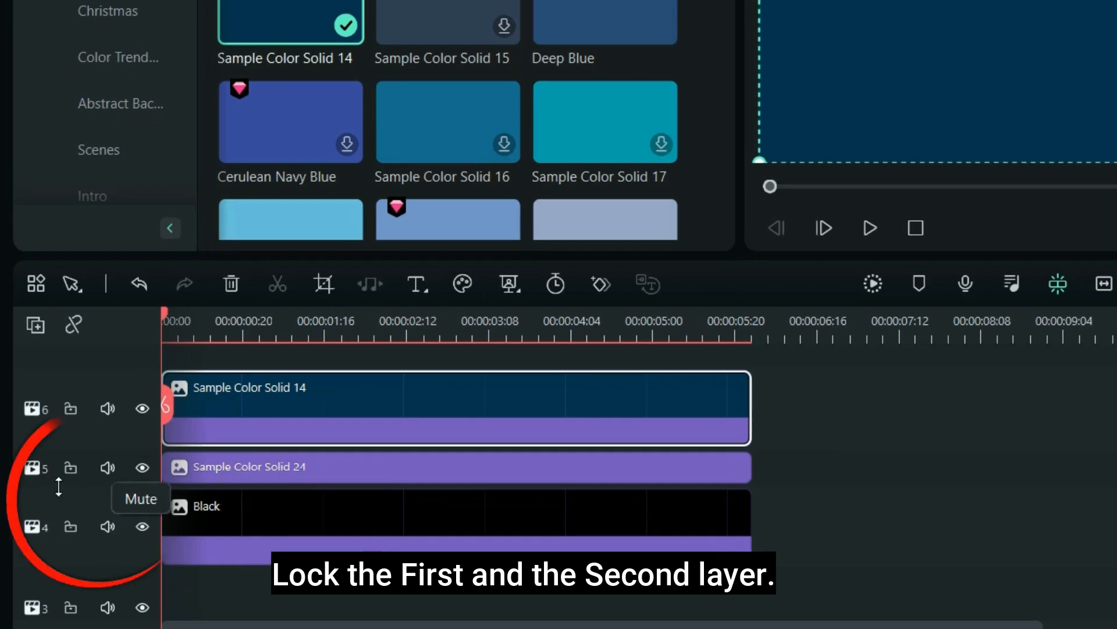
left_click(52, 494)
left_click(70, 527)
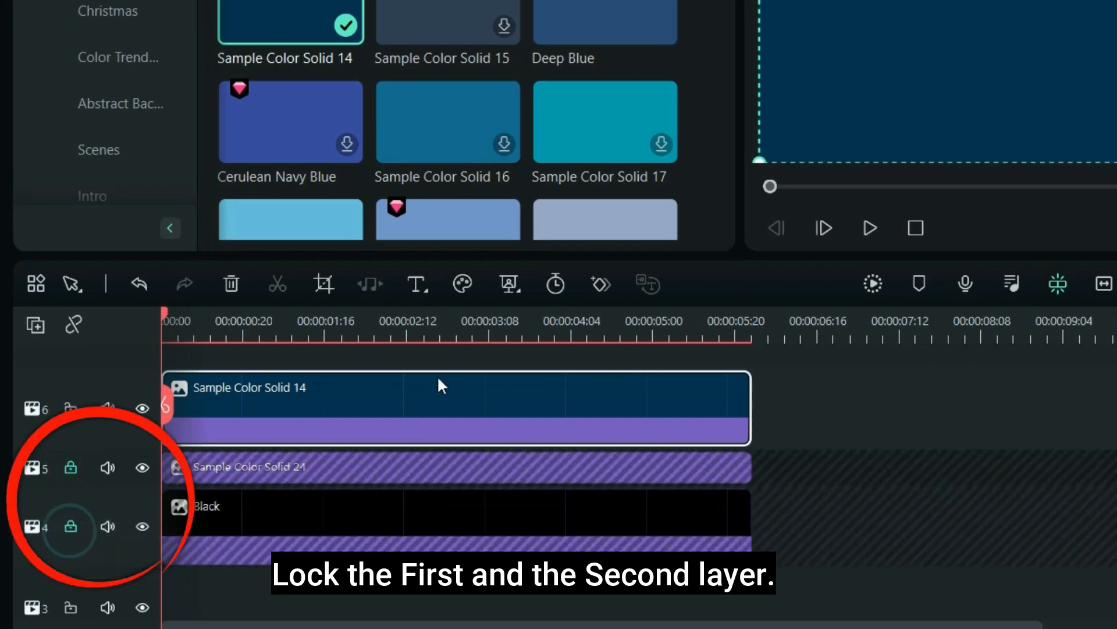
- Unlock the scale ratio of the Sample Color Solid 14 clip and set its X scale to 25%
left_click(444, 397)
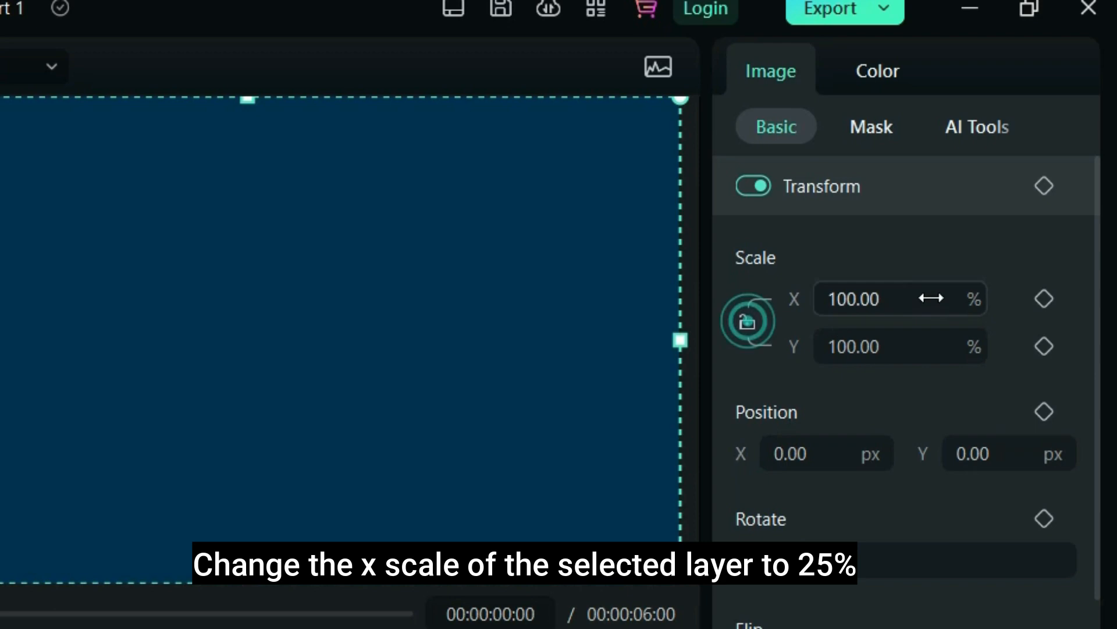
left_click(905, 299)
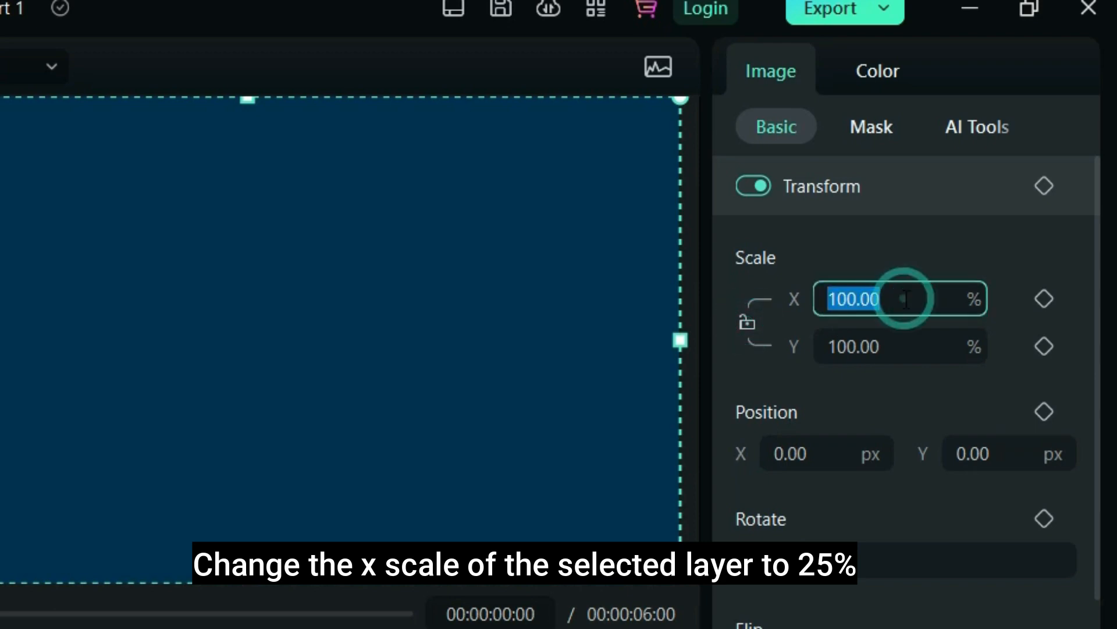
type("25")
key("Return")
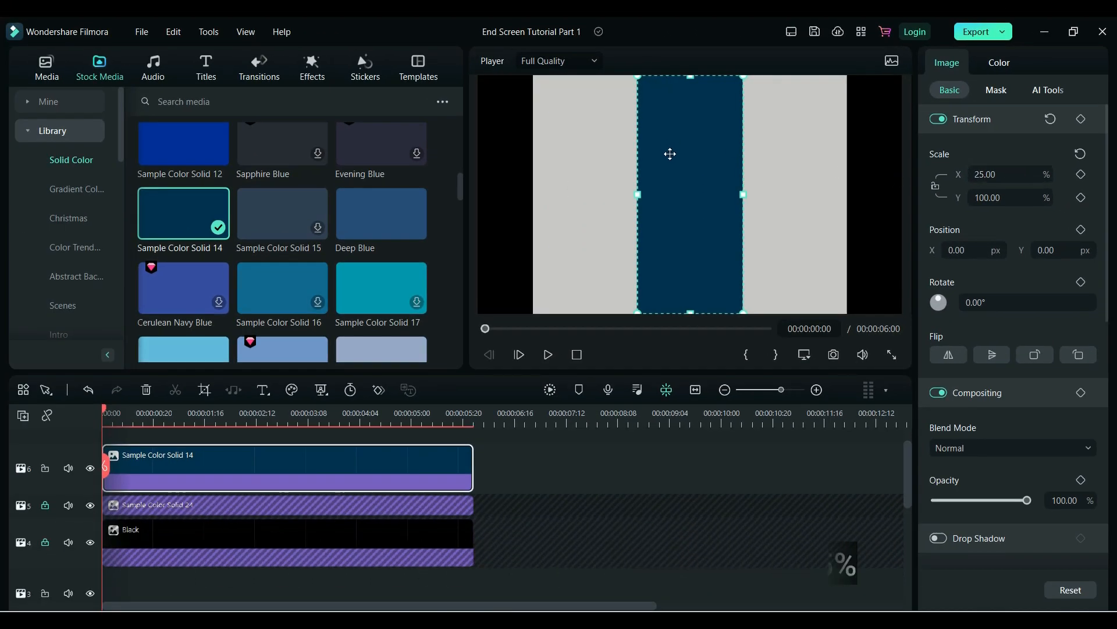
- Move the dark blue strip to the left edge of the grey area, setting its X position to -471 px
left_click_drag(698, 157, 598, 159)
left_click_drag(223, 213, 222, 213)
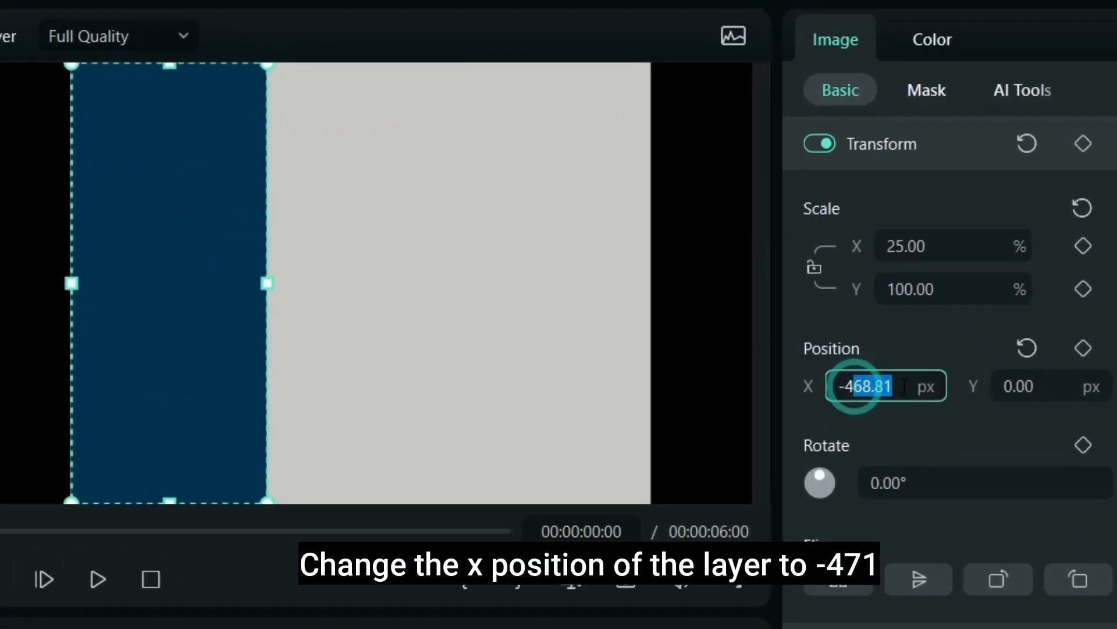
key("Return")
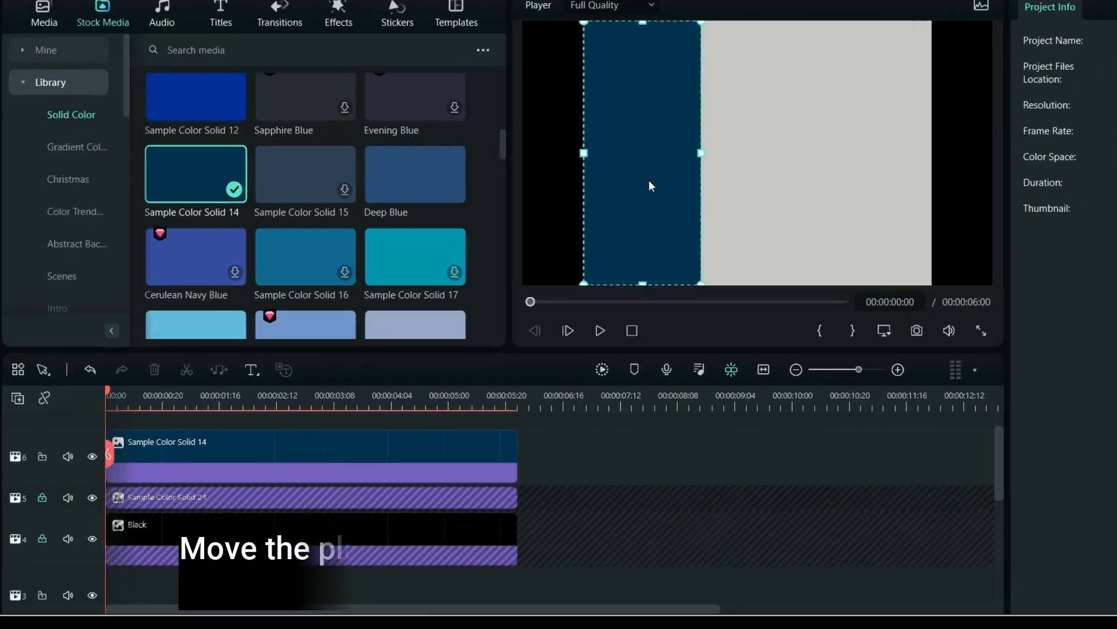
- Add a Transform keyframe to the dark blue clip at the timeline start, narrowing it to about 0.44% X scale with X position -708 px
left_click(180, 330)
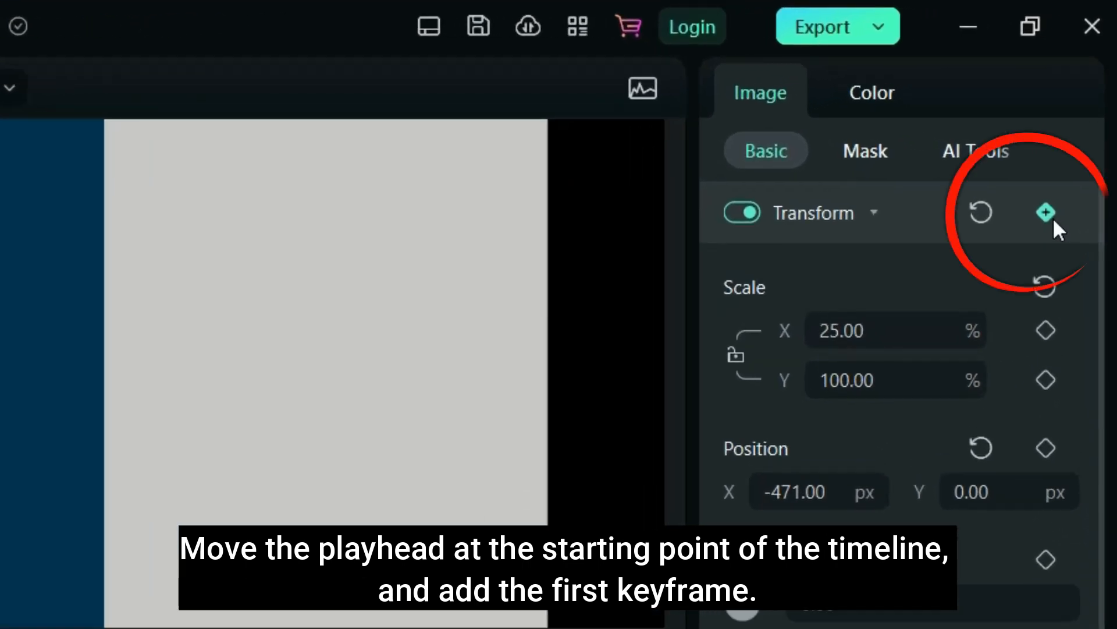
left_click(1054, 220)
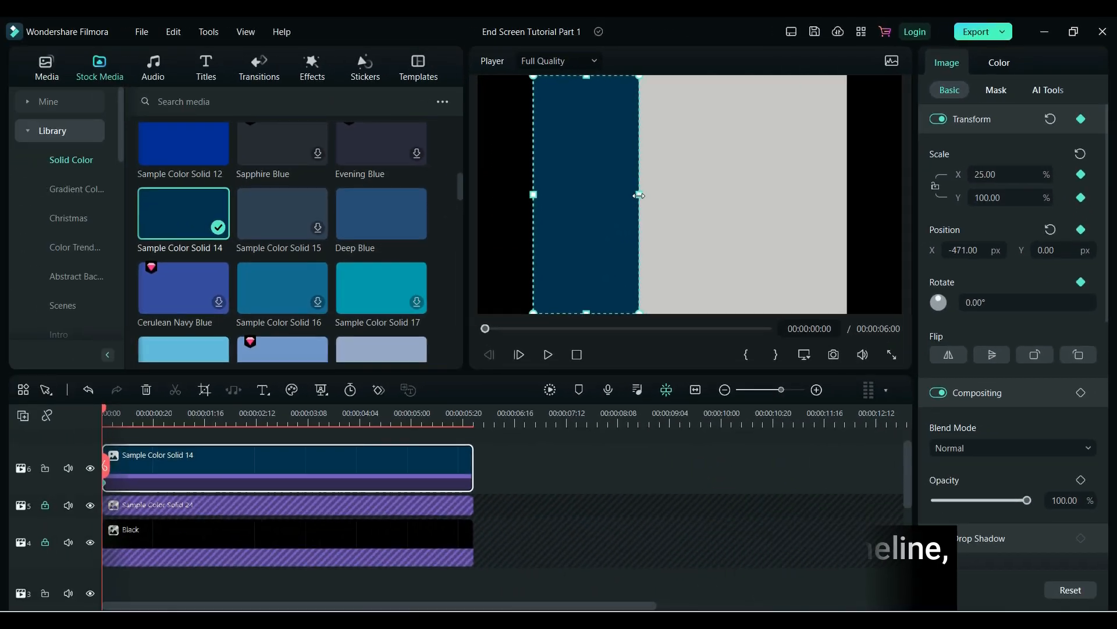
left_click_drag(638, 195, 534, 194)
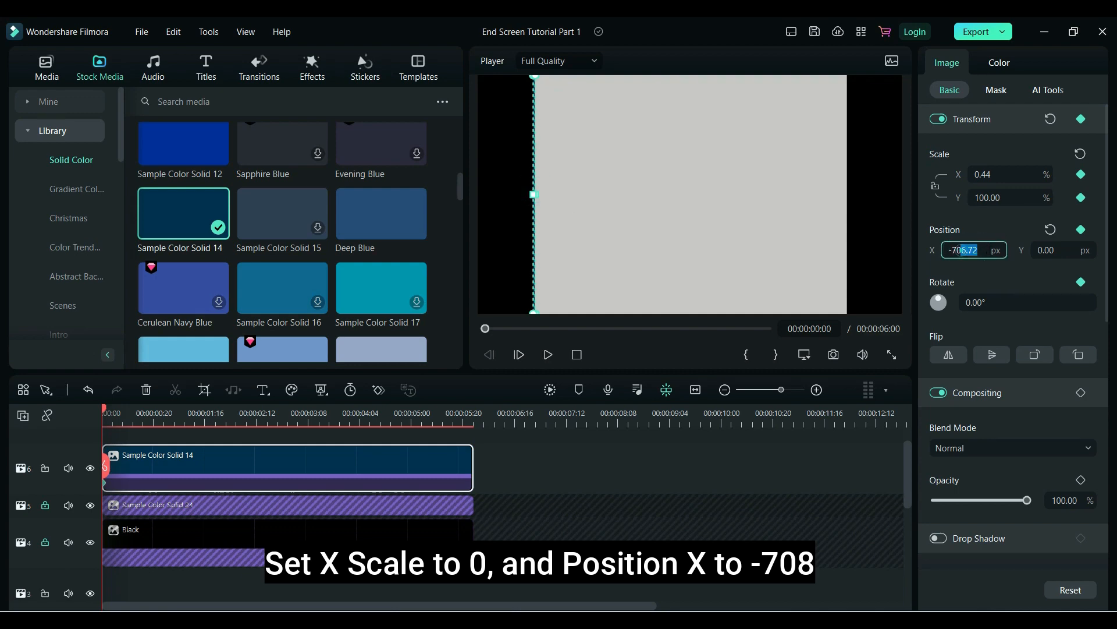
key("Return")
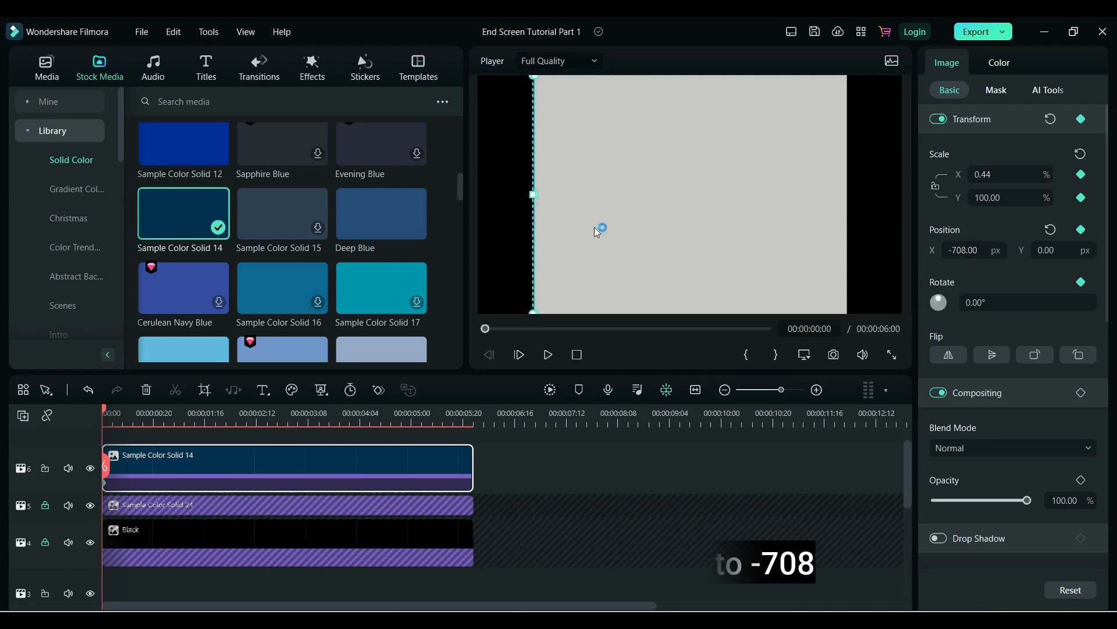
- Keyframe the Sample Color Solid 14 clip's X scale to 25% at the 1-second mark
left_click_drag(106, 409, 167, 410)
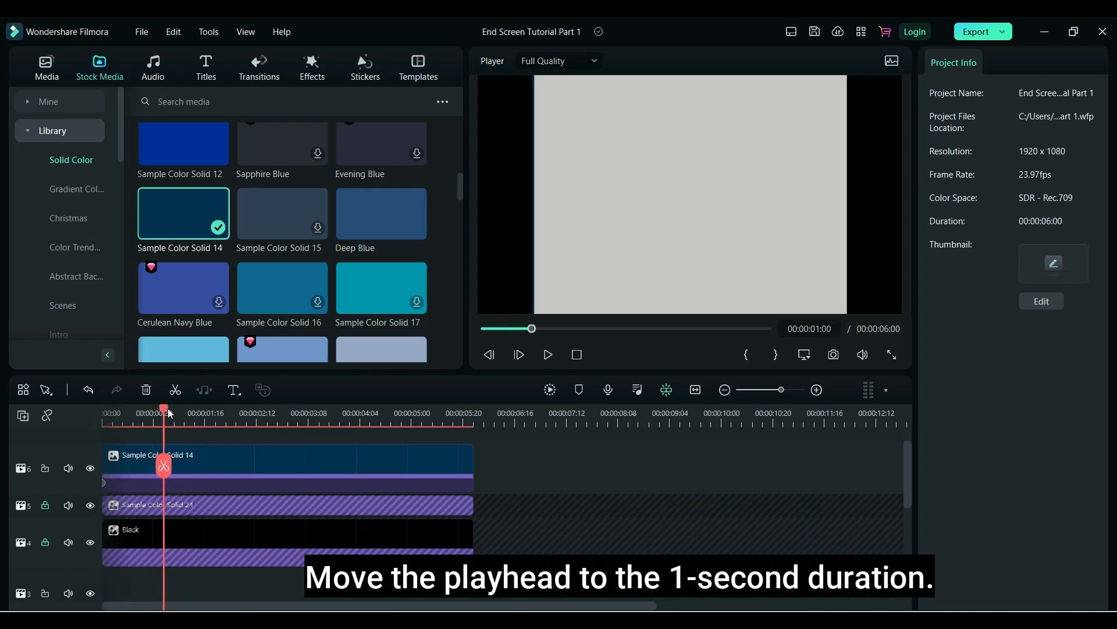
left_click(817, 390)
left_click(815, 459)
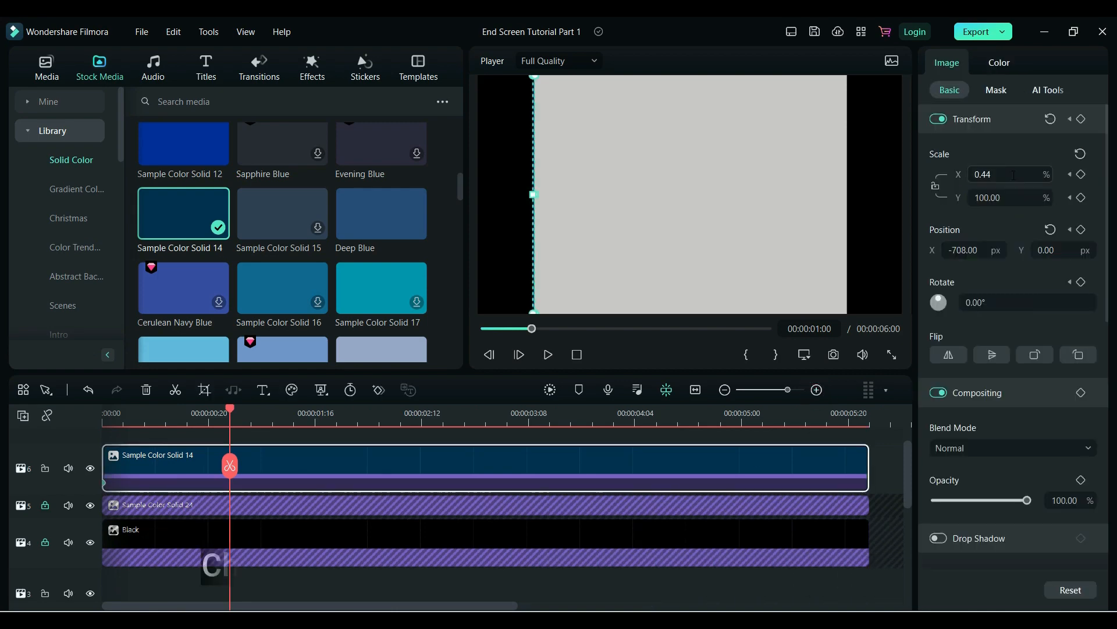
left_click(1014, 175)
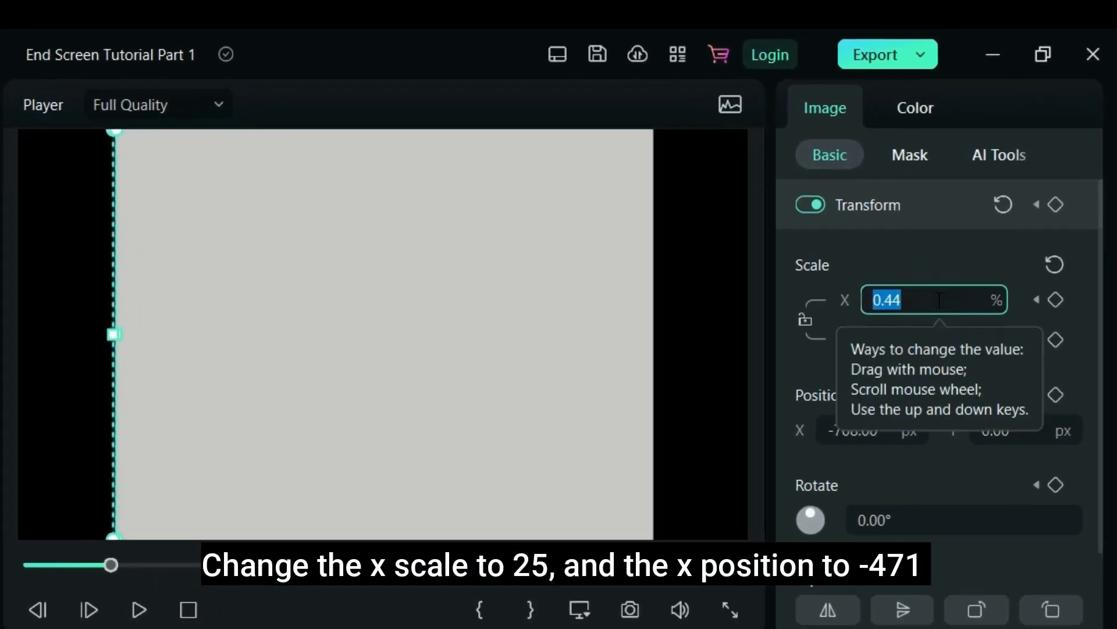
type("25")
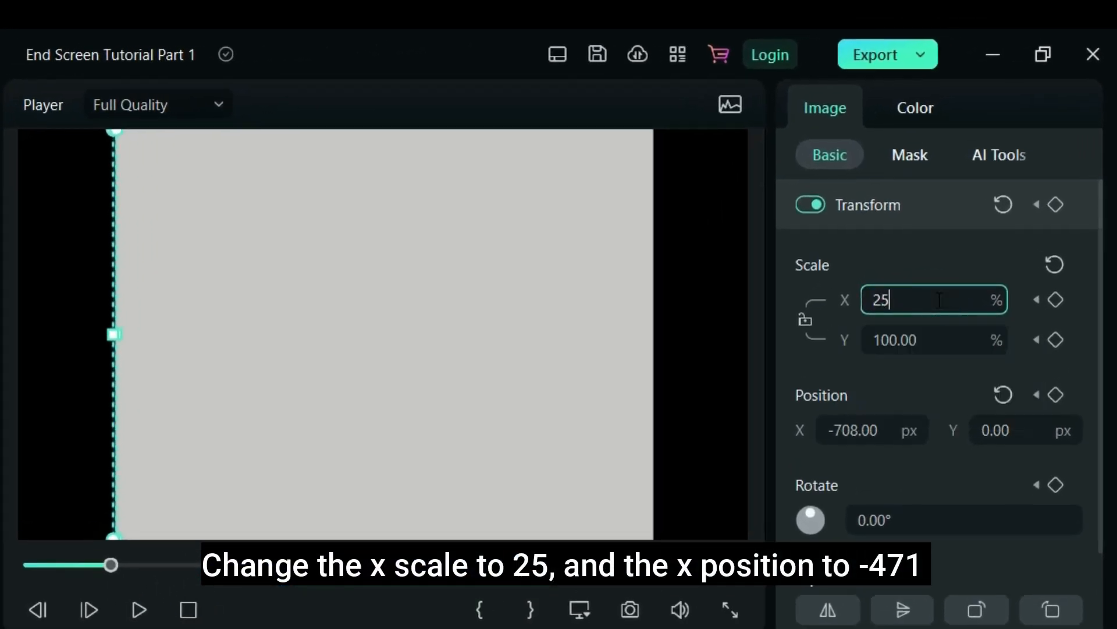
key("Return")
- Set the dark blue strip's X position to -471 px at the 1-second mark
left_click(852, 430)
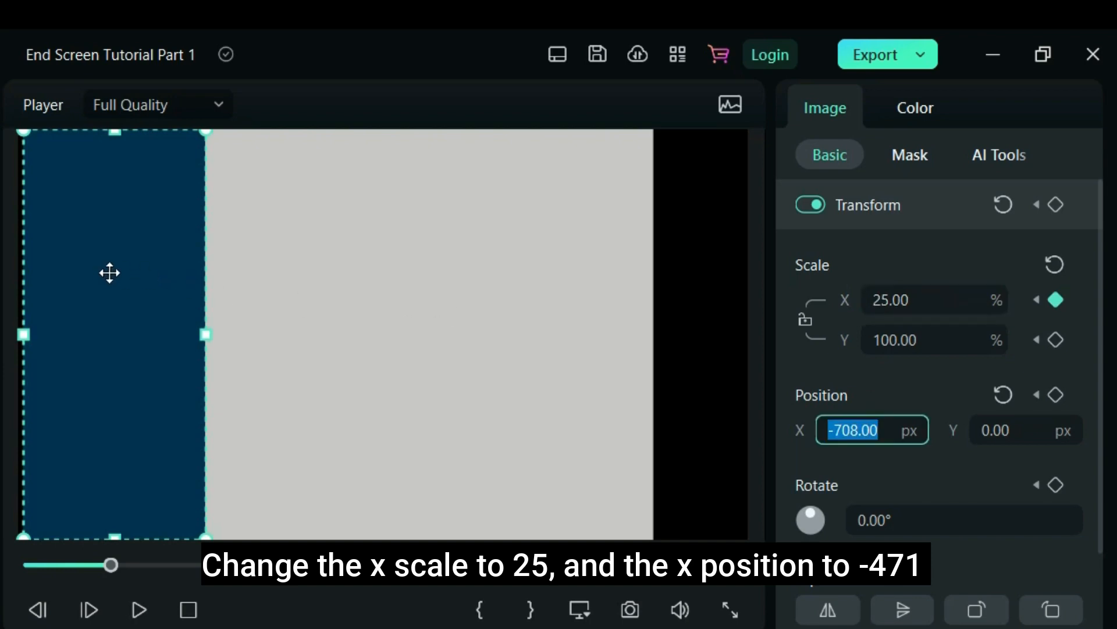
left_click_drag(109, 272, 195, 247)
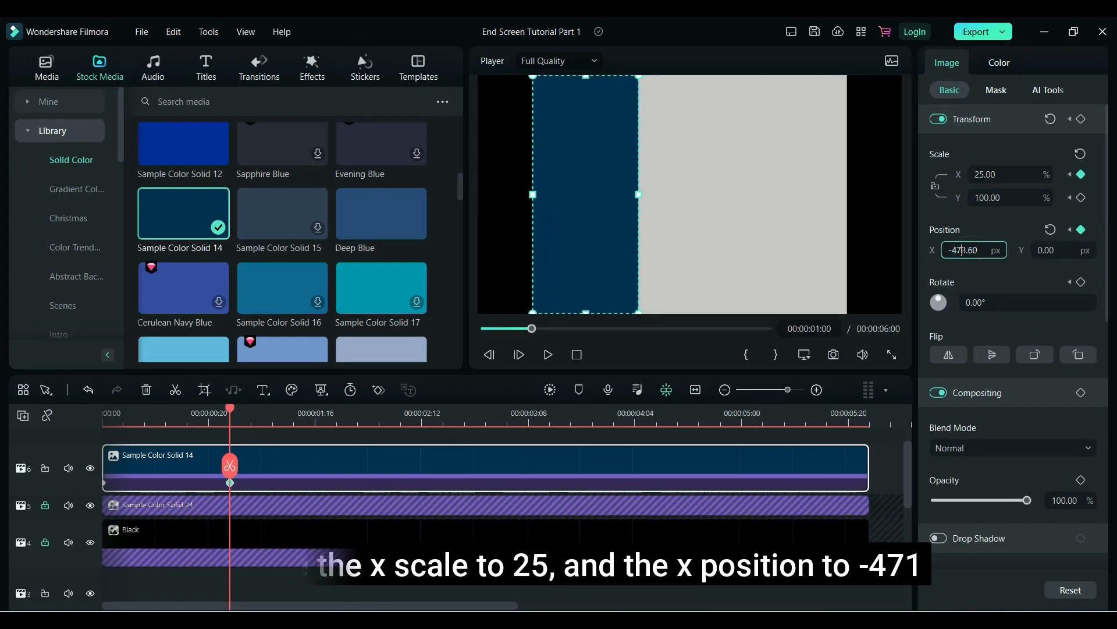
left_click_drag(961, 249, 981, 251)
type("1")
key("Return")
left_click(712, 183)
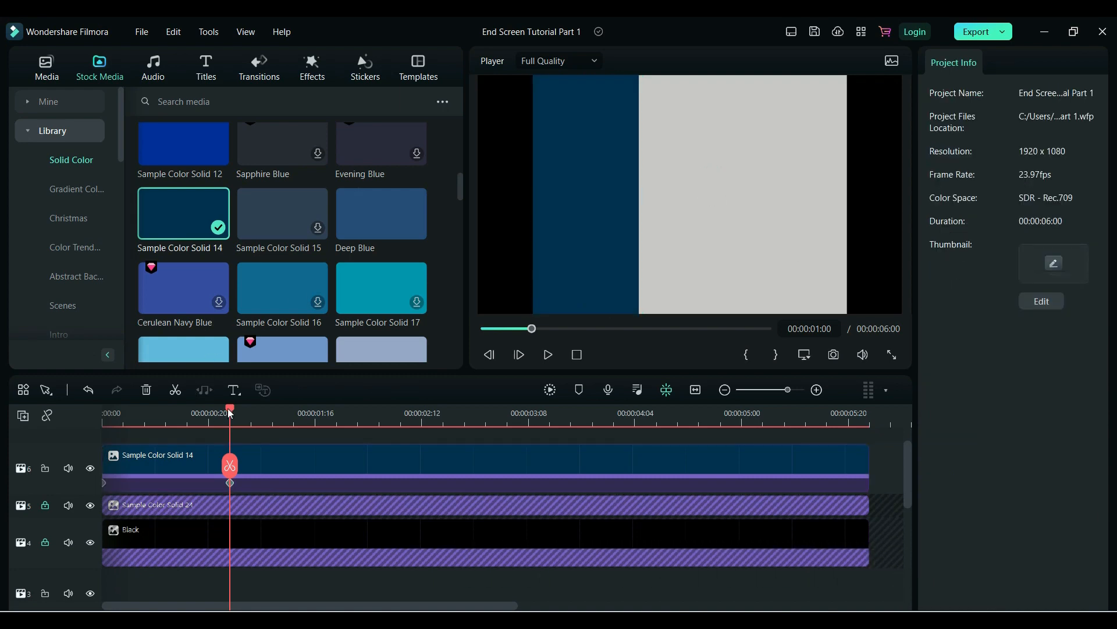
- Add a Deep Blue solid on track 7 spanning the full length of the clips below, and lock track 6
mouse_move(230, 413)
left_mouse_down()
mouse_move(133, 407)
mouse_move(245, 412)
left_mouse_up()
scroll(912, 464, "up", 2)
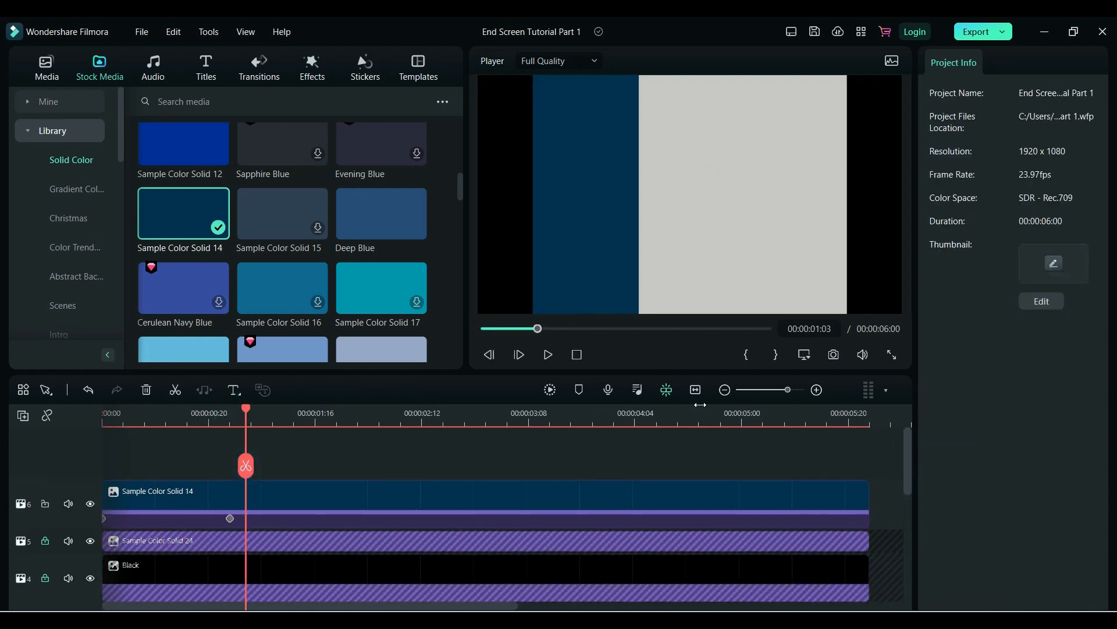
scroll(456, 190, "down", 3)
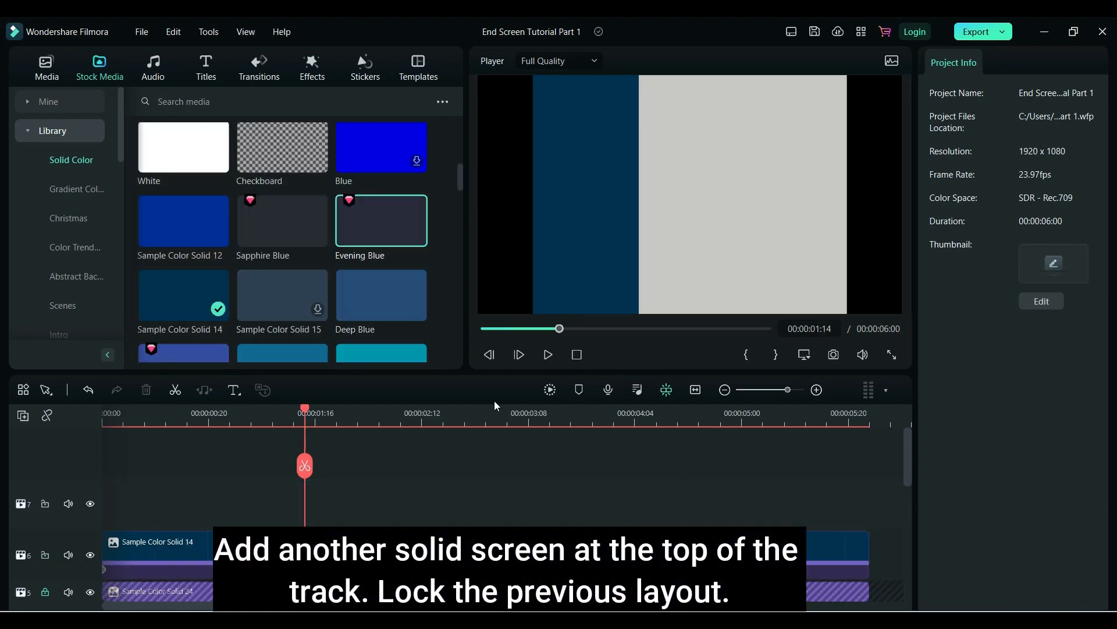
left_click_drag(381, 295, 112, 507)
left_click_drag(739, 495, 869, 494)
key("Home")
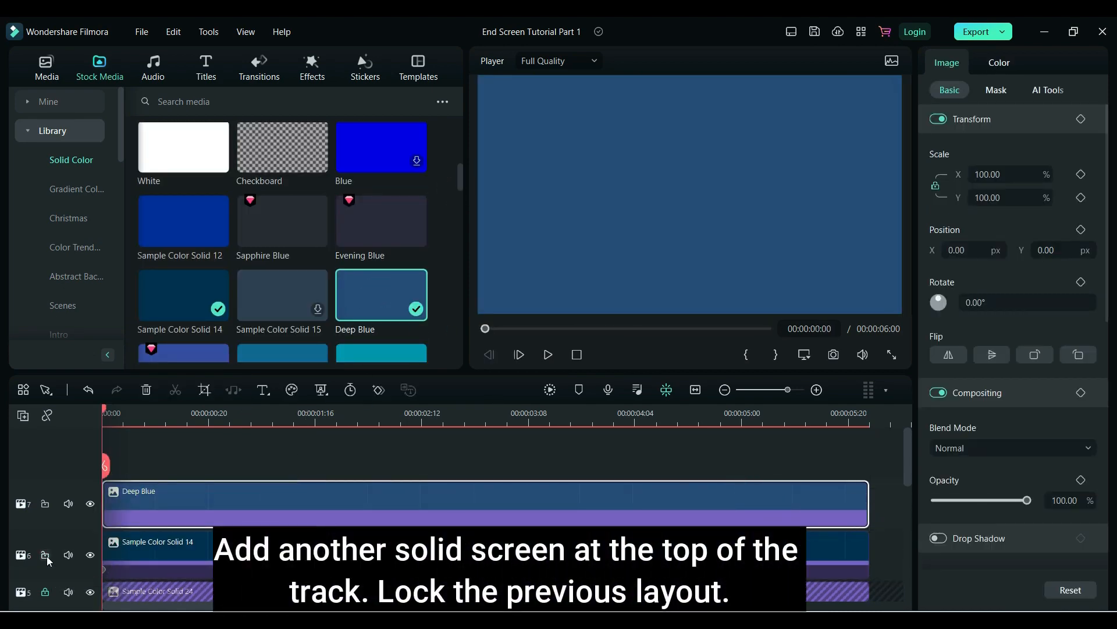
left_click(45, 554)
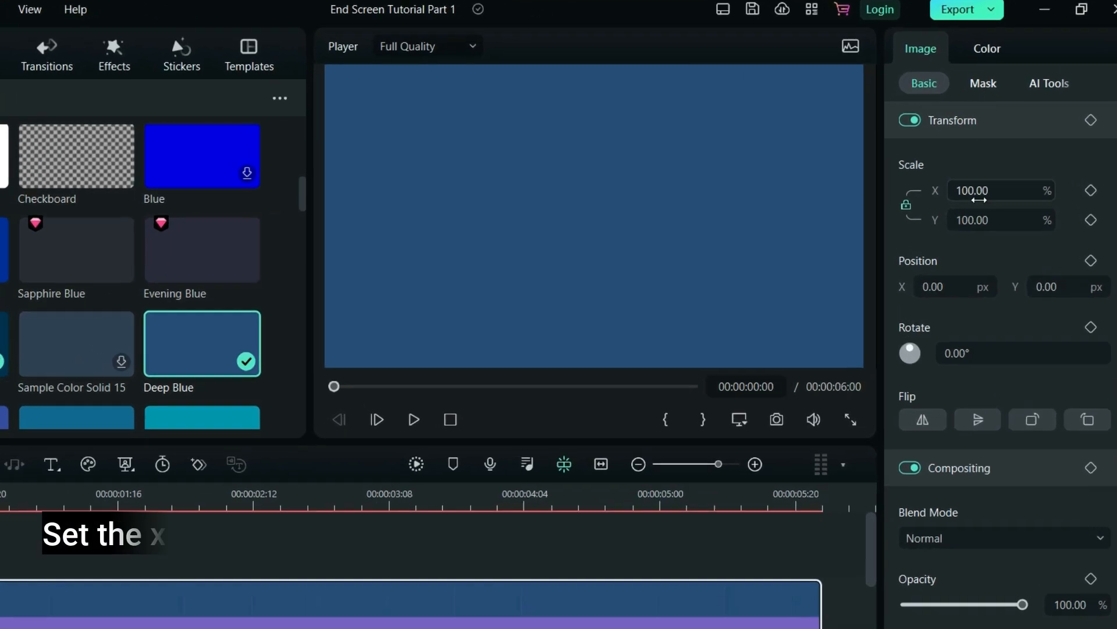
- Unlock the Deep Blue clip's scale ratio, set X scale to 20%, and move it to the grey area's left edge at about -521 px X
double_click(979, 195)
left_click(907, 205)
triple_click(979, 191)
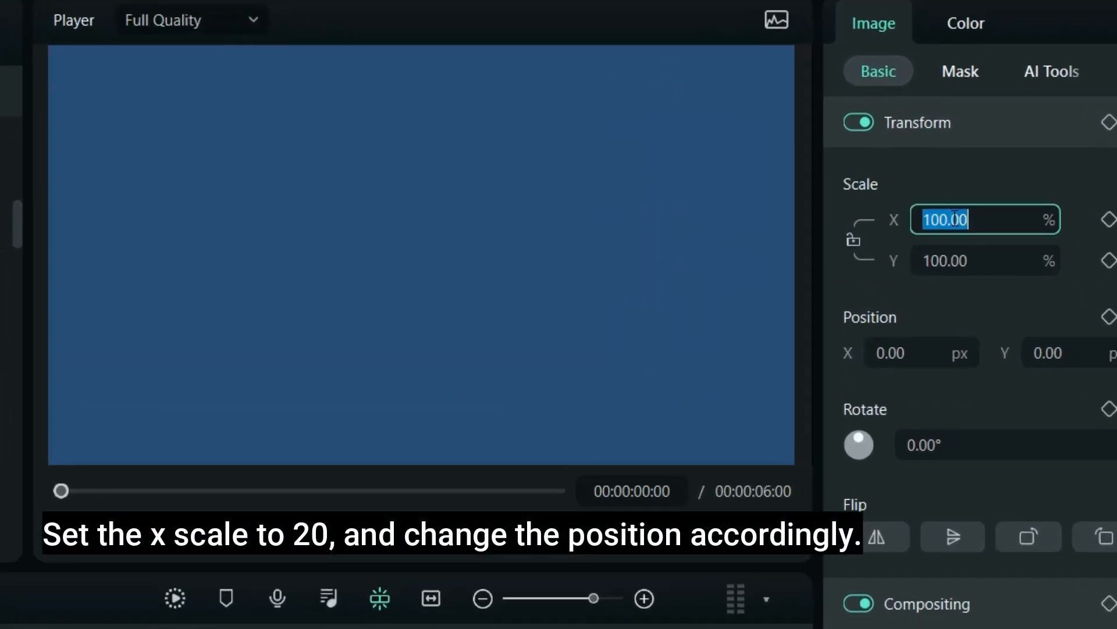
key("Return")
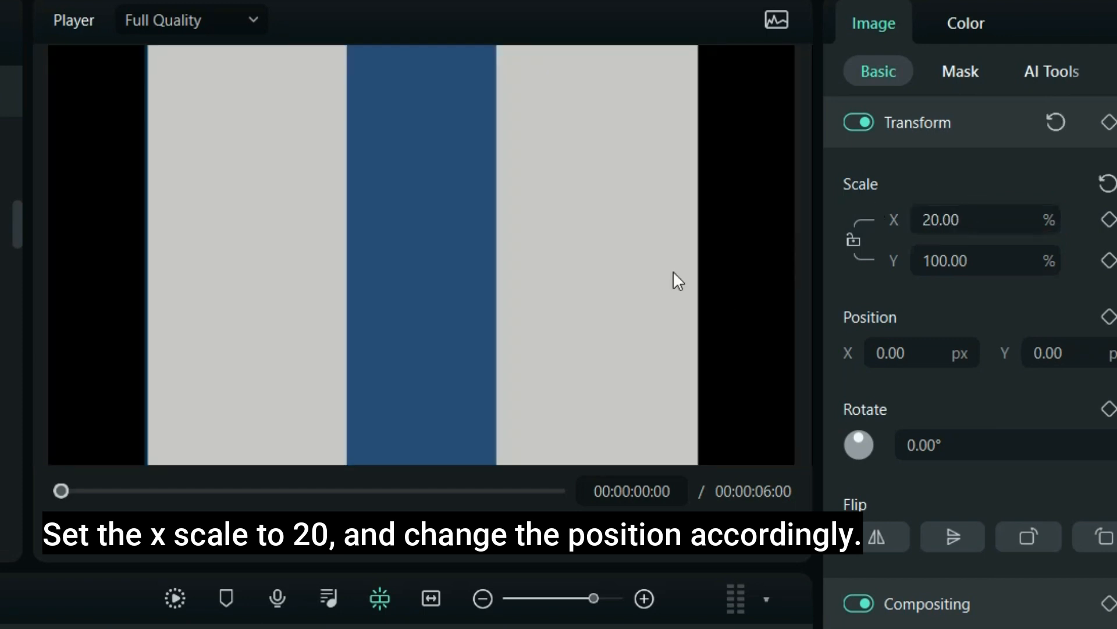
left_click_drag(458, 228, 253, 227)
key("Left")
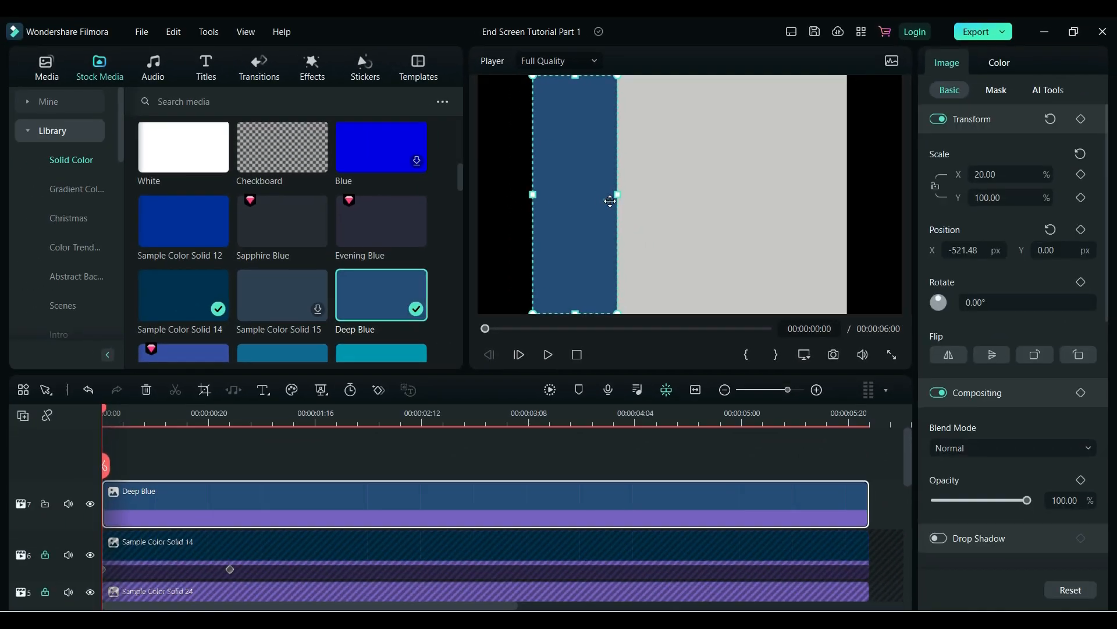
- Add a Transform keyframe to the Deep Blue clip at the timeline start, narrowing it leftward to about 0.11% X scale
left_click_drag(104, 465, 356, 466)
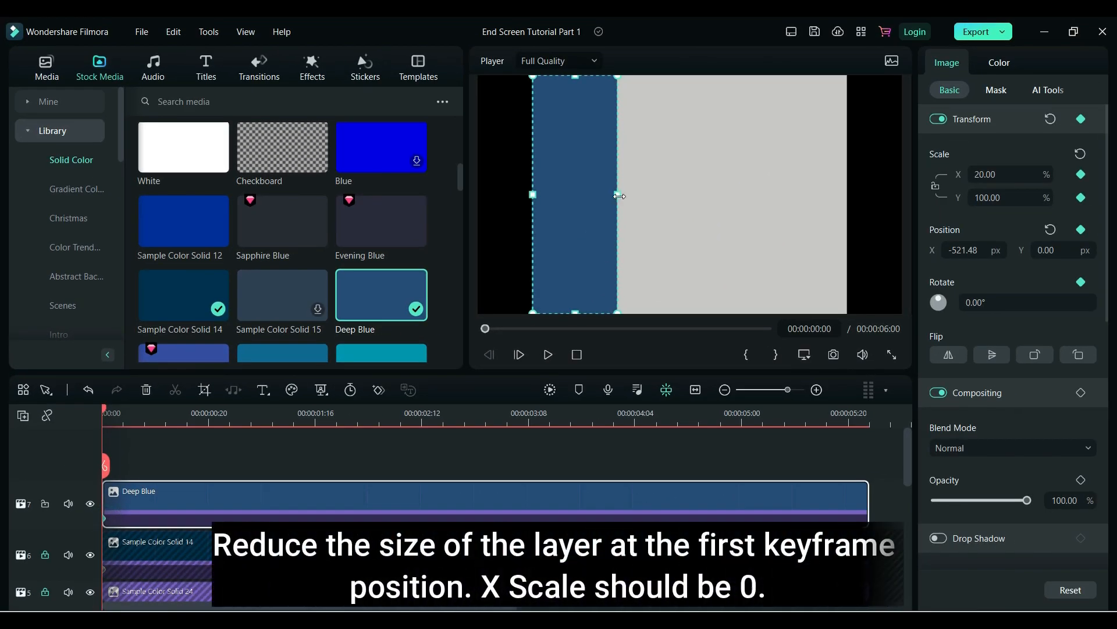
left_click_drag(618, 196, 537, 207)
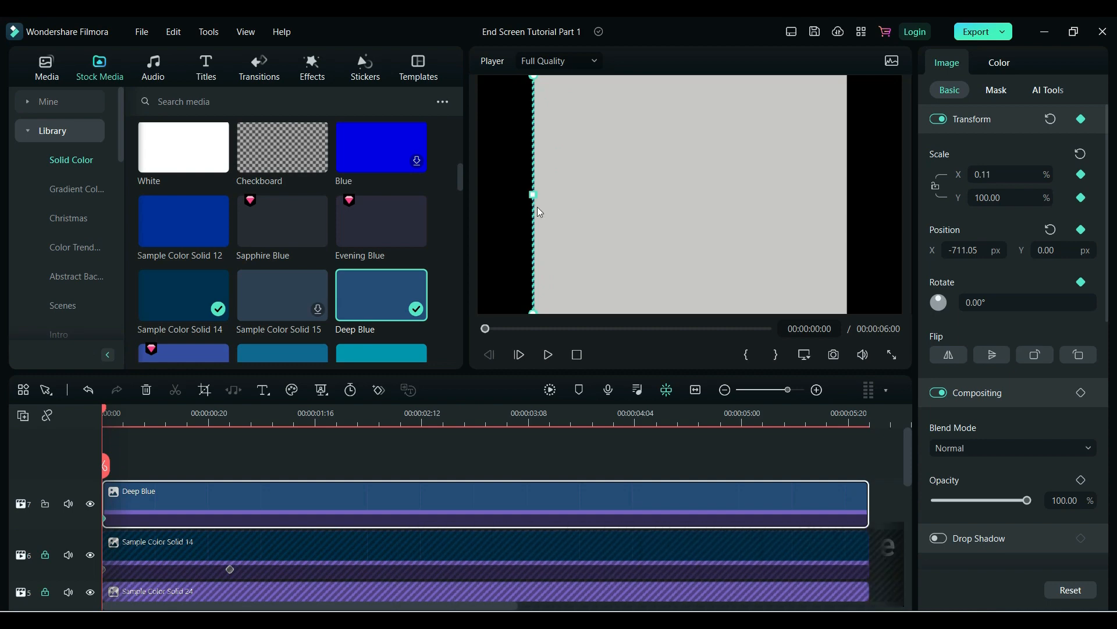
left_click(639, 207)
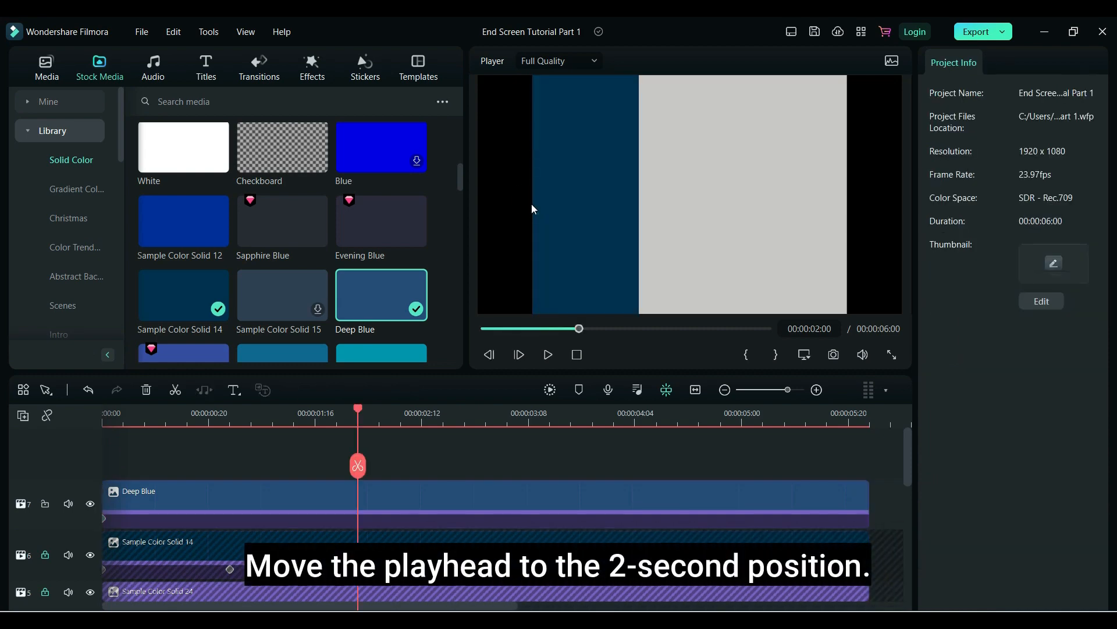
- At the 2-second mark, set the Deep Blue clip's X scale to 20% and move it to about -521 px X position
left_click(533, 204)
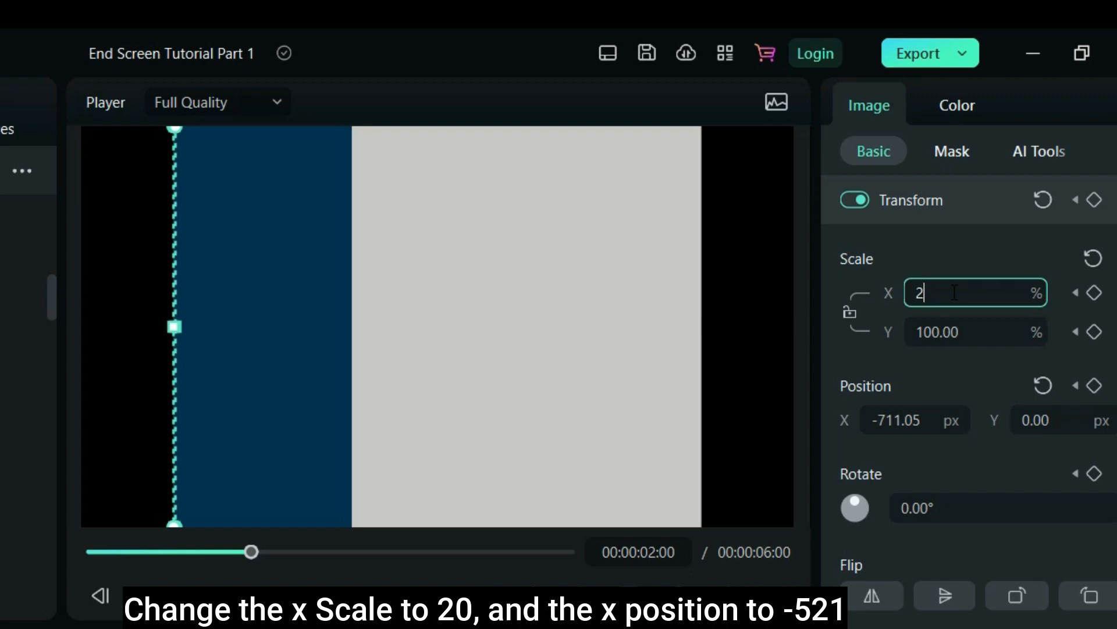
key("Return")
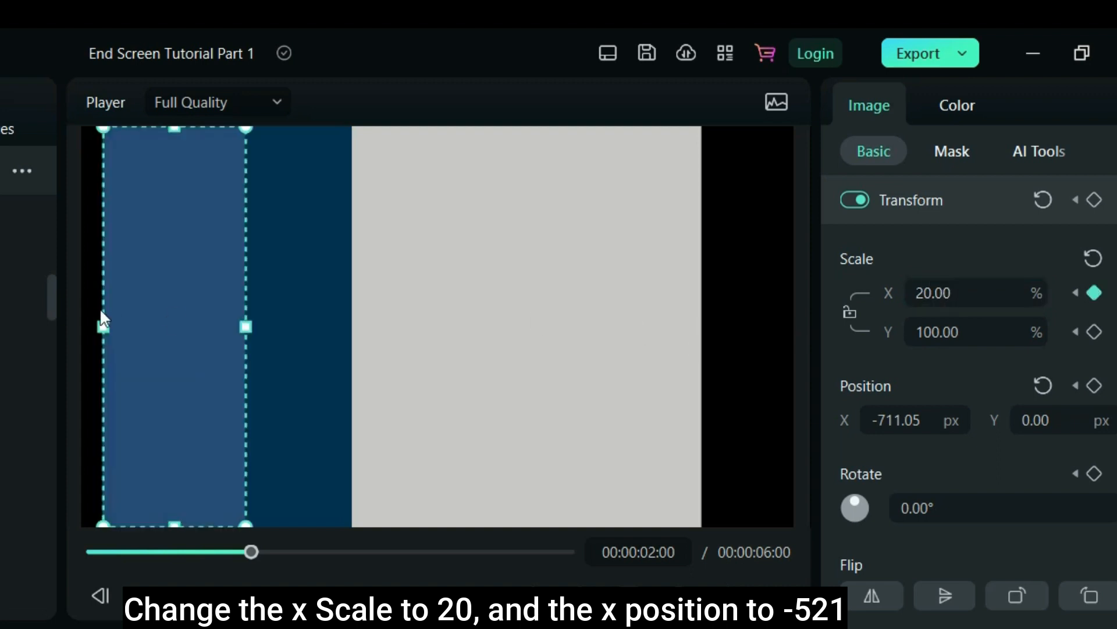
left_click_drag(159, 295, 272, 271)
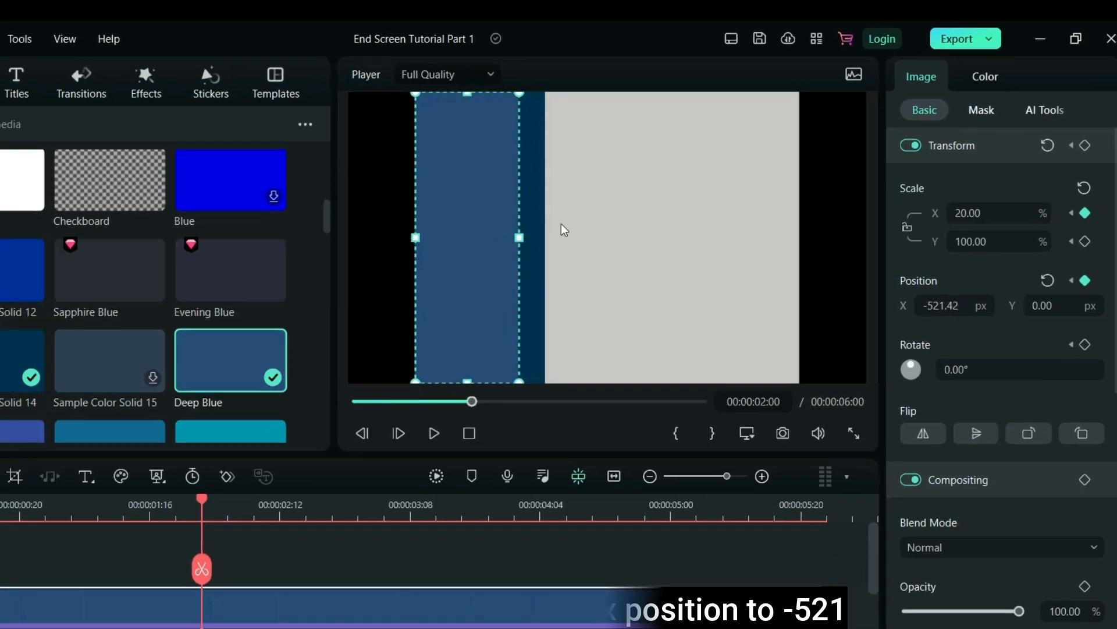
- Preview the strip animation from the timeline start, and add a Default Title on track 8 spanning the full length of the clips below
left_click(437, 290)
left_click(104, 416)
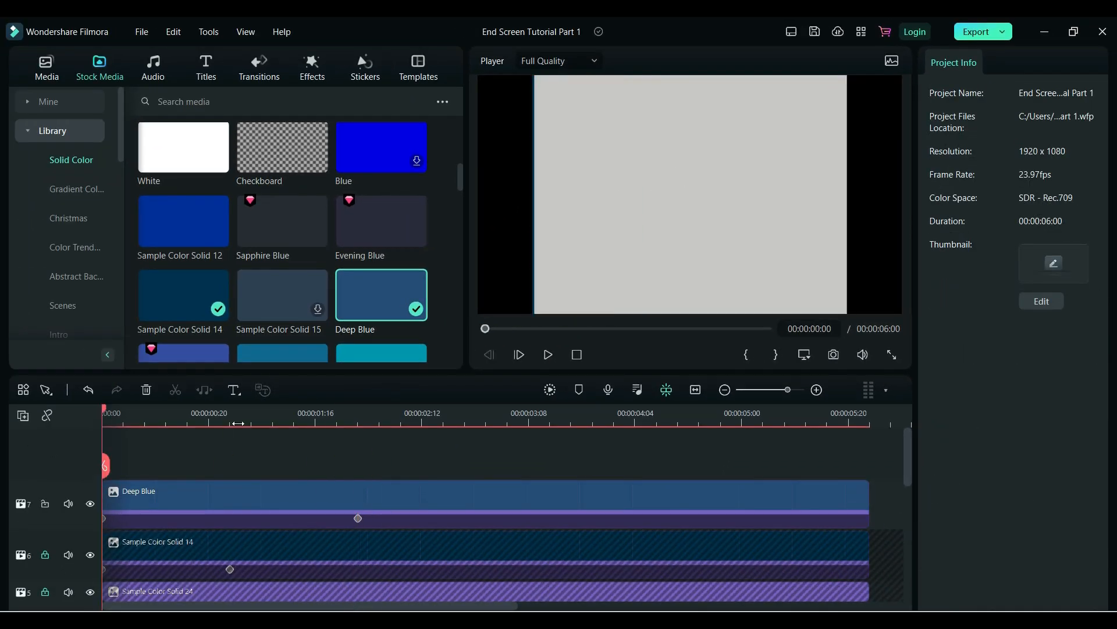
key("space")
left_click(206, 68)
left_click_drag(175, 172, 111, 488)
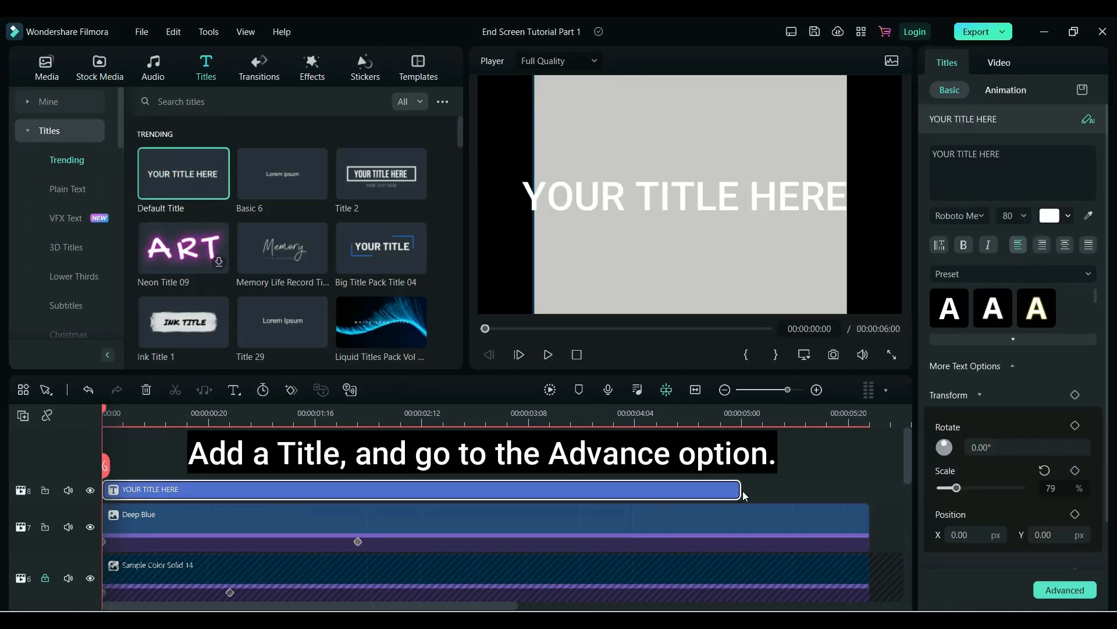
left_click_drag(737, 490, 868, 490)
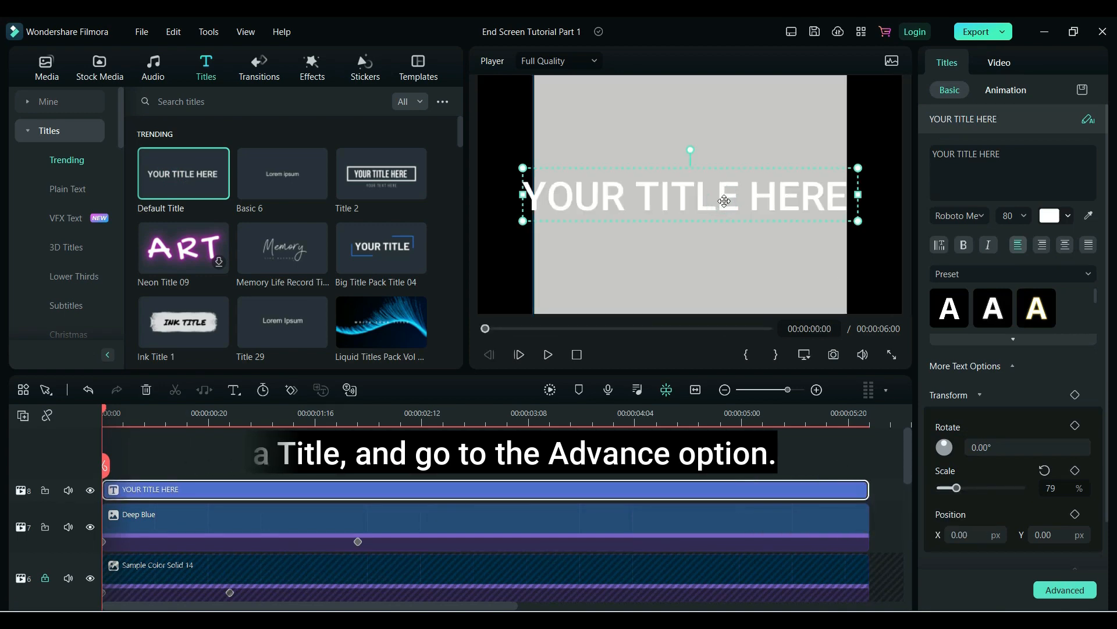
- In the title's advanced text editor, replace the title text with a round shape and turn off its text fill
left_click(1065, 590)
key("Delete")
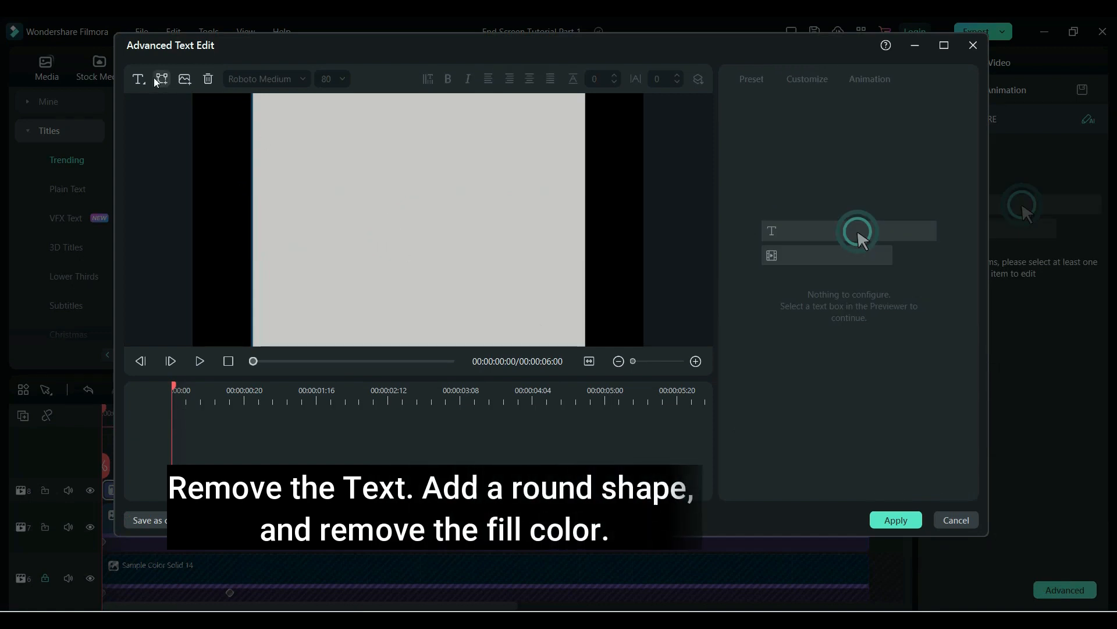
left_click(161, 79)
left_click(179, 202)
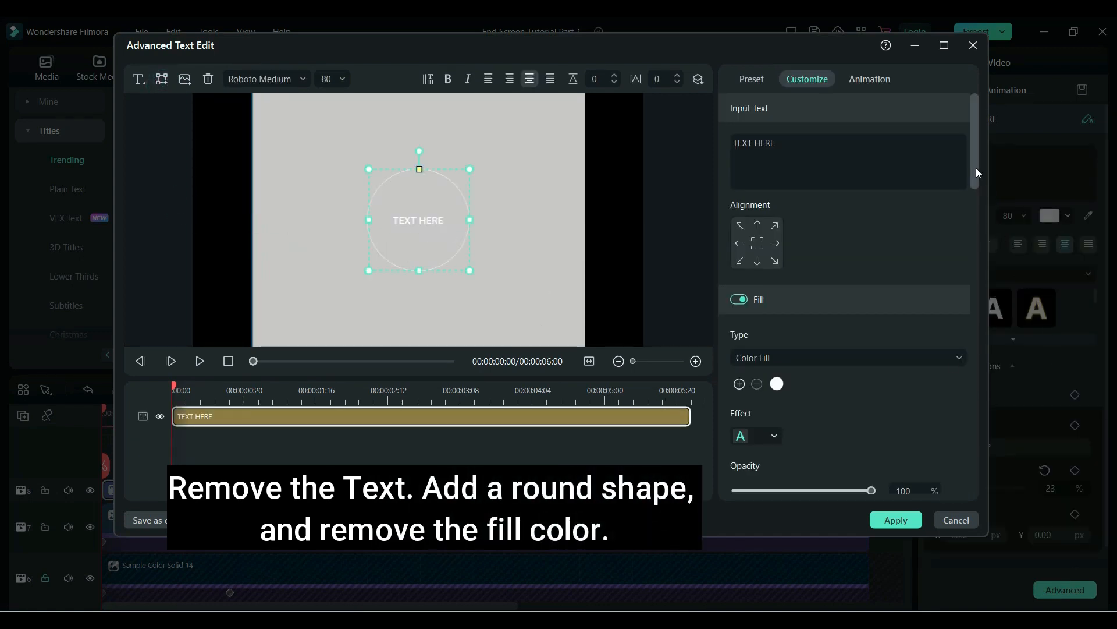
left_click_drag(976, 171, 973, 231)
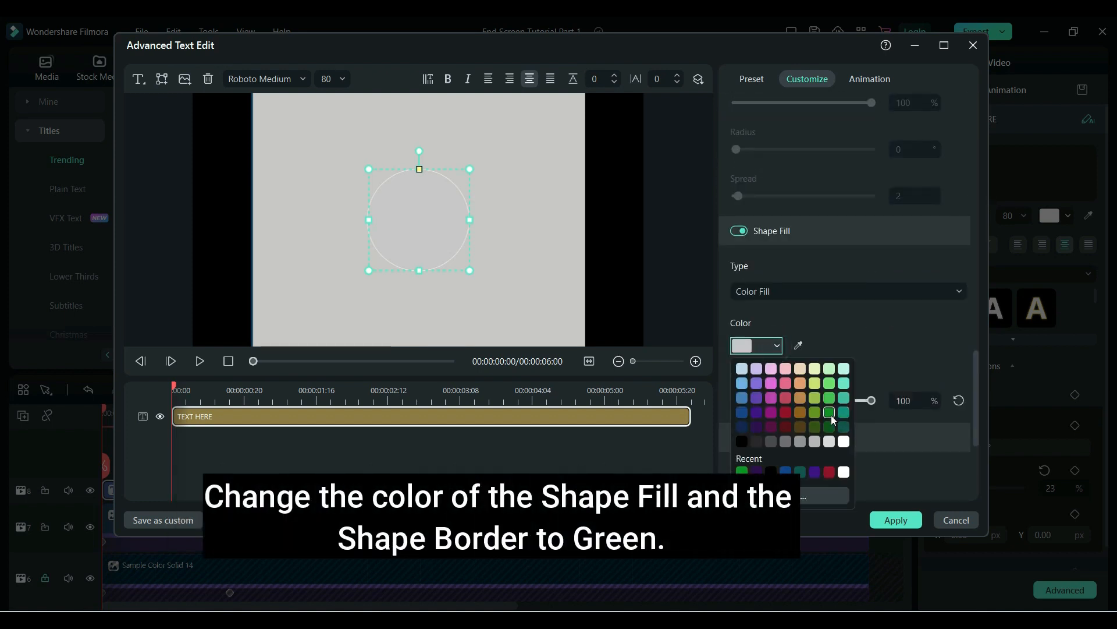
- Set the round shape's Shape Fill and Shape Border colors to green and apply the edits
left_click(831, 415)
scroll(976, 407, "down", 4)
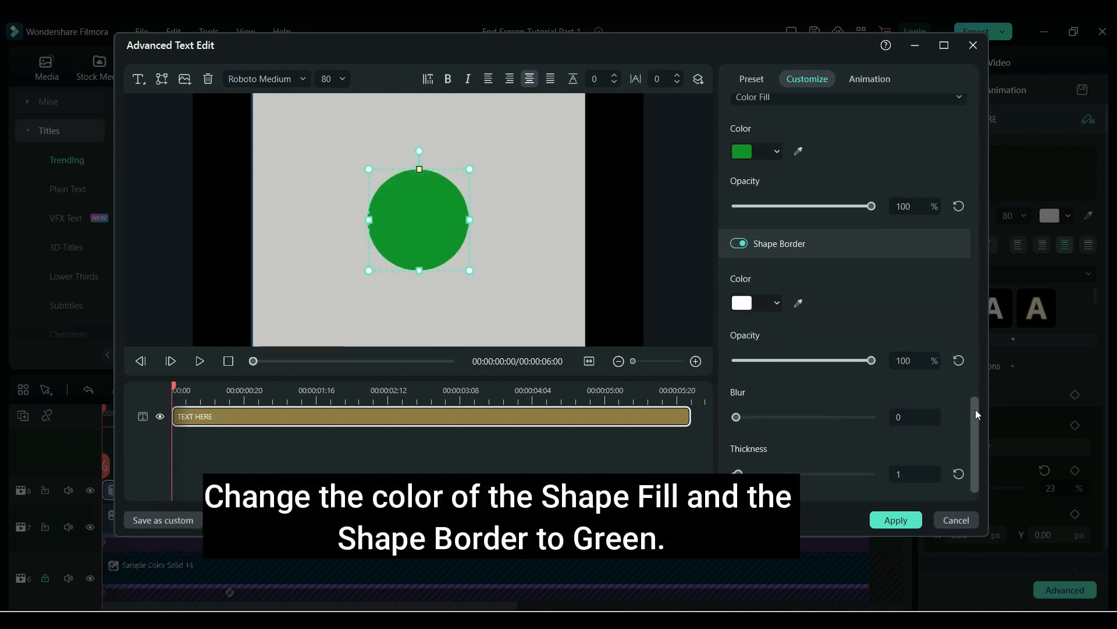
left_click(774, 303)
left_click(830, 370)
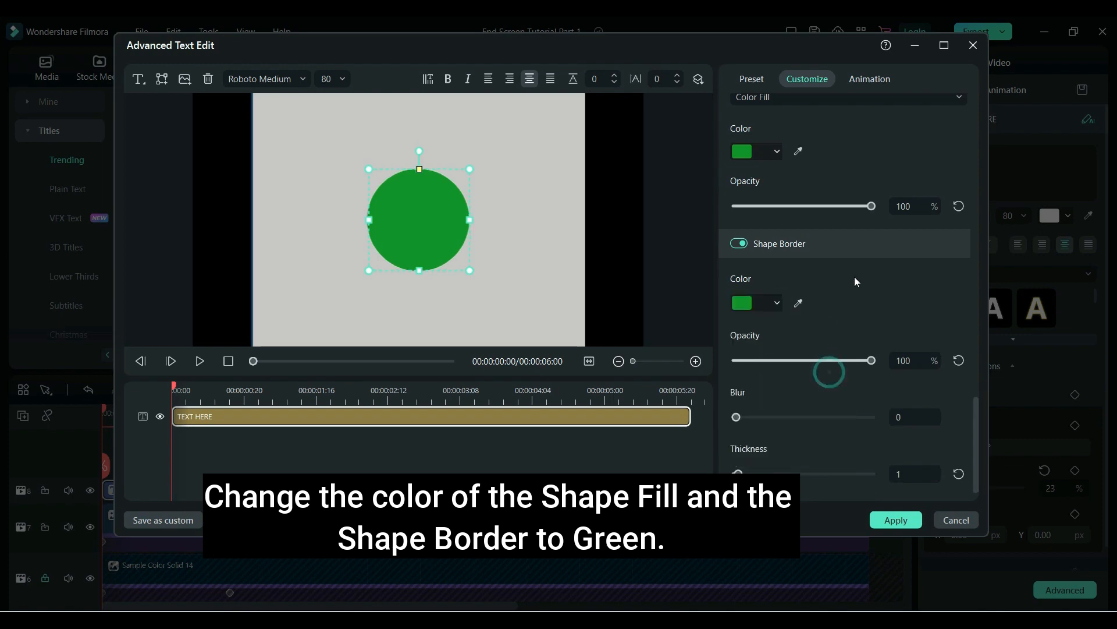
left_click(896, 519)
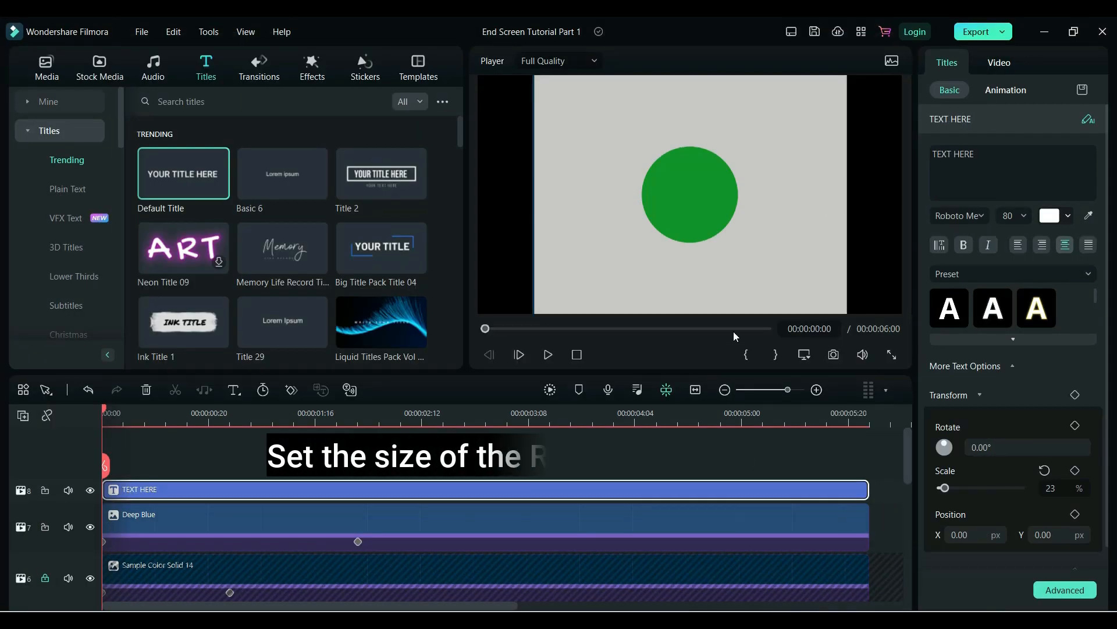
- Shrink the green circle to 18% scale so it fits inside the Deep Blue strip, and center it in the frame
left_click_drag(105, 407, 428, 409)
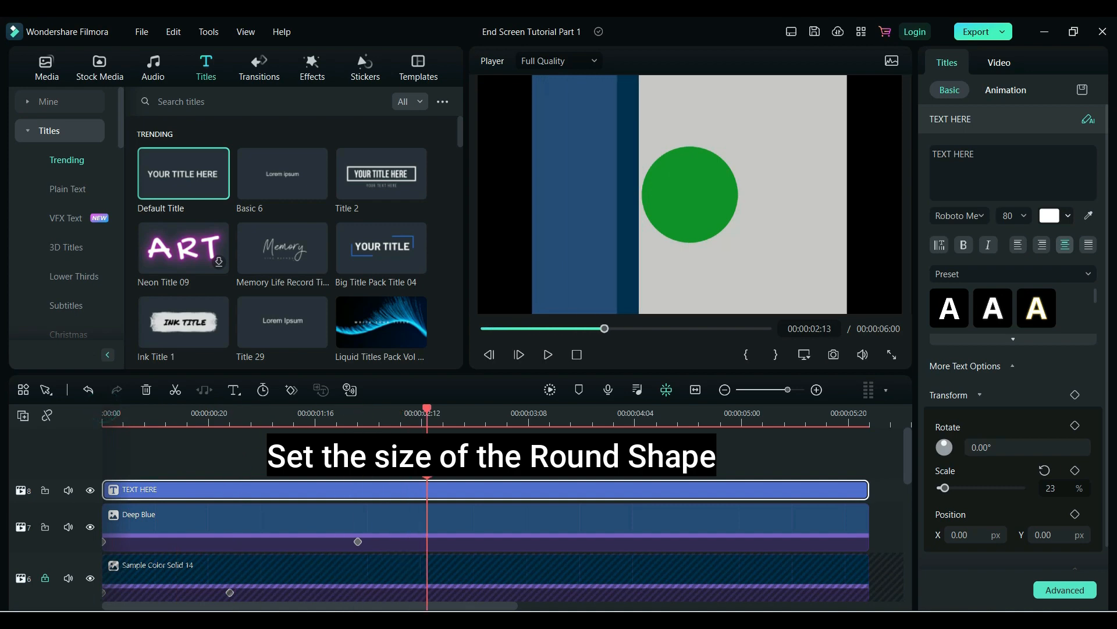
left_click_drag(669, 192, 573, 192)
left_click_drag(621, 243, 612, 233)
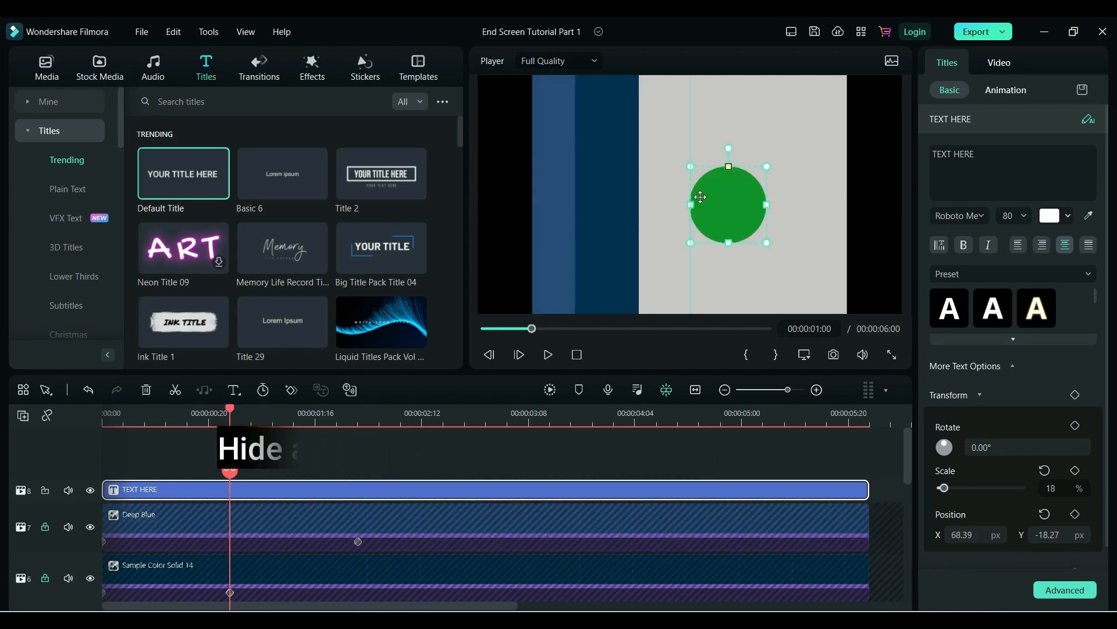
left_click_drag(722, 198, 688, 193)
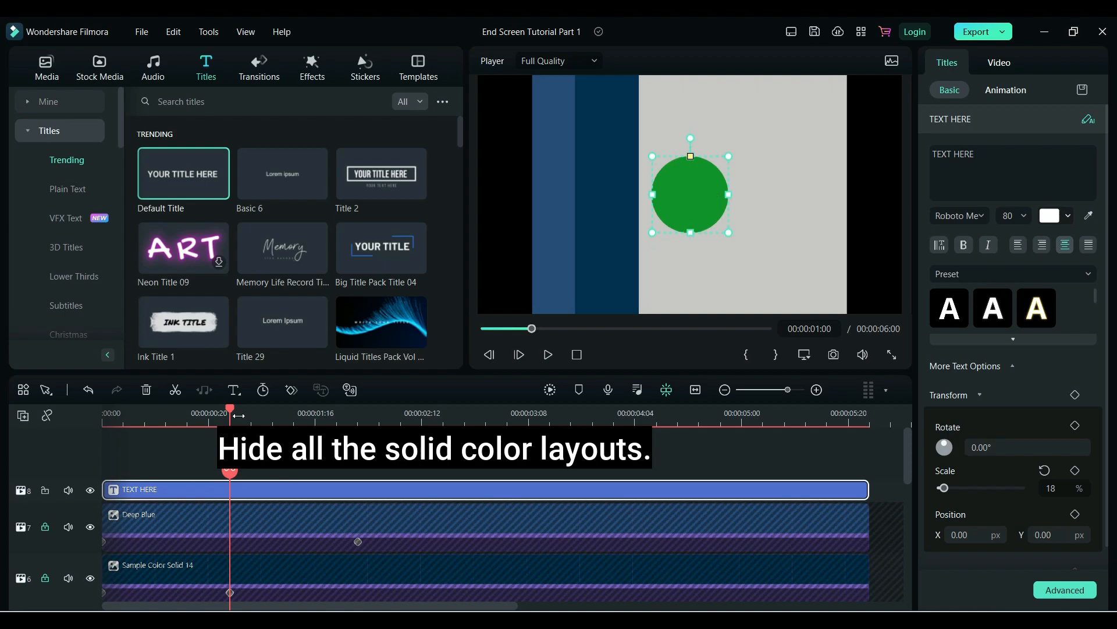
- Hide all the solid color layers on tracks 7, 6, 5 and 4
left_click(89, 527)
left_click_drag(913, 456, 907, 492)
left_click(90, 555)
left_click(91, 593)
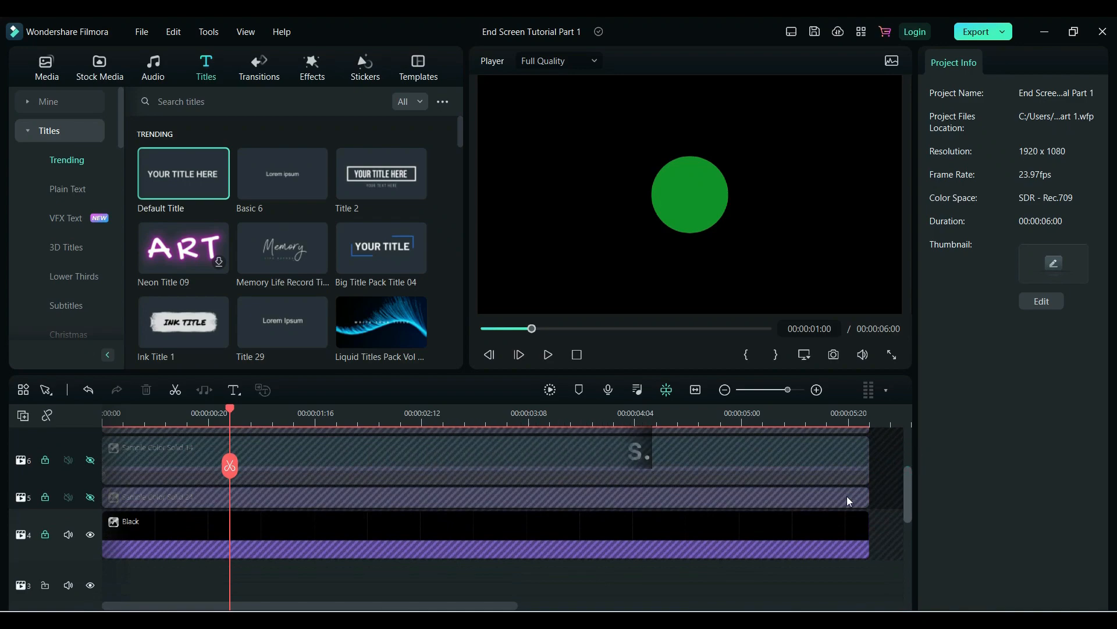
left_click(90, 534)
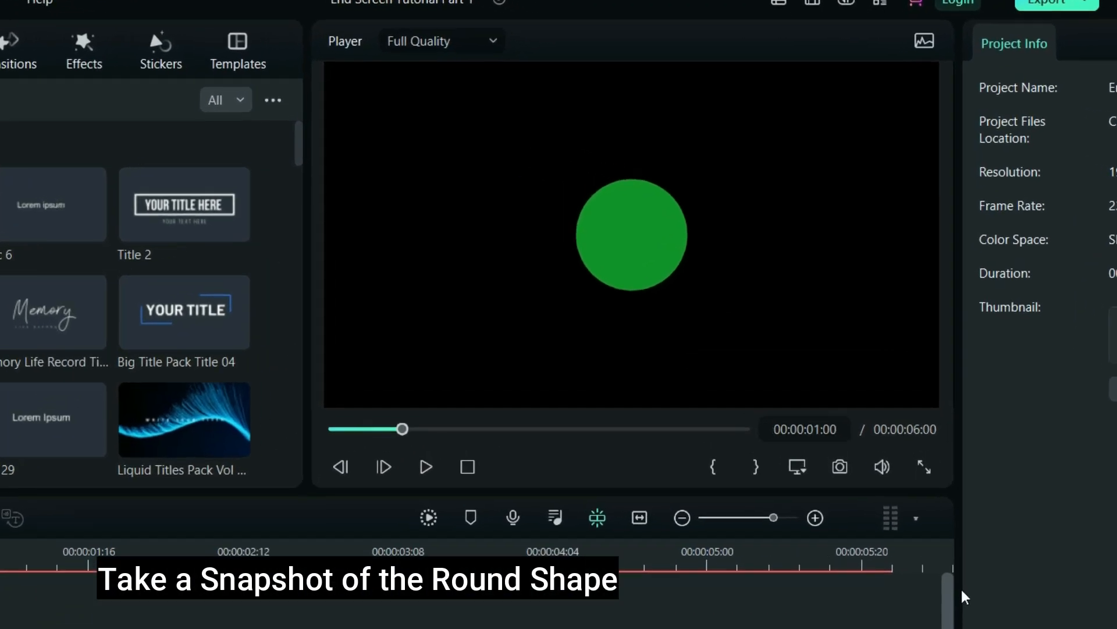
- Take a PNG snapshot of the green circle and replace the title on track 8 with it, spanning the clips below
left_click(841, 497)
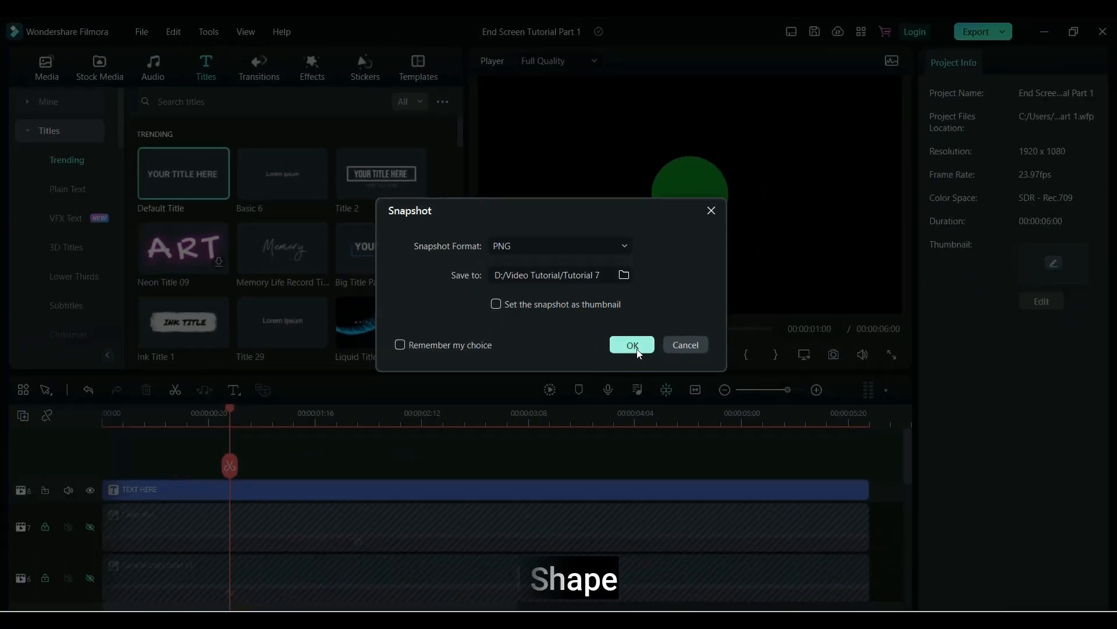
left_click(528, 487)
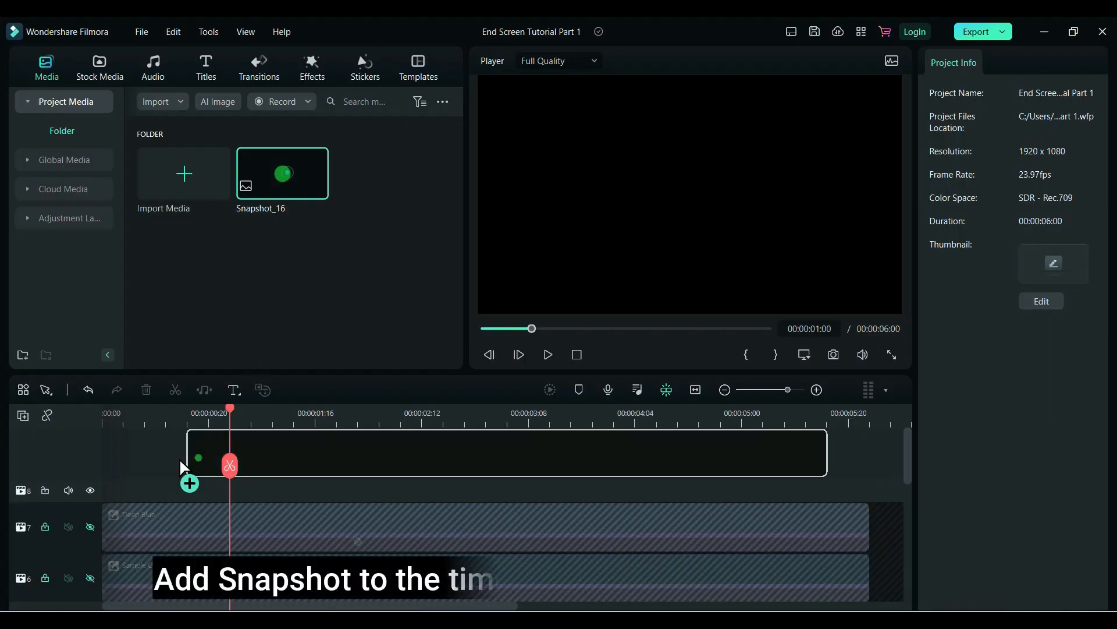
left_click_drag(179, 459, 114, 488)
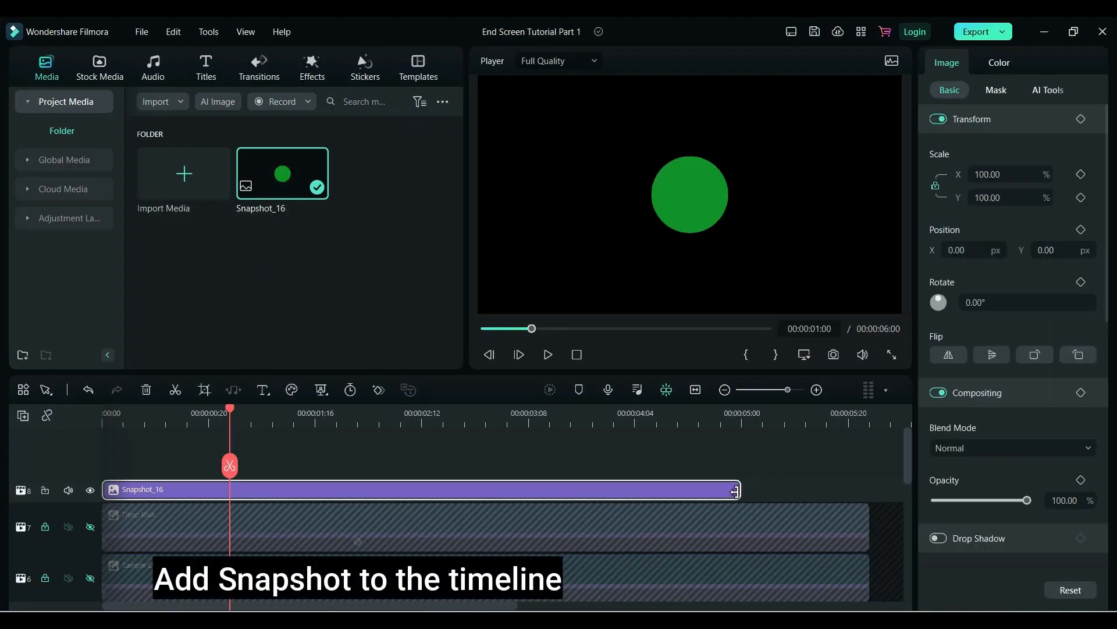
left_click_drag(739, 489, 868, 490)
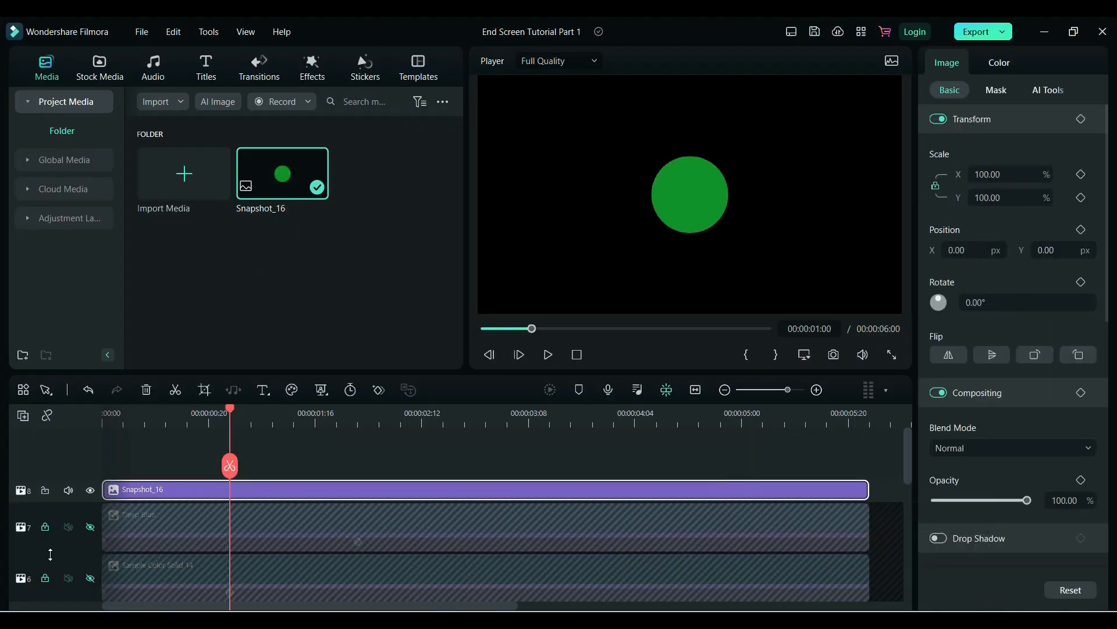
- Unhide all the solid color layers beneath the snapshot clip
left_click(90, 527)
scroll(90, 532, "down", 1)
left_click(91, 527)
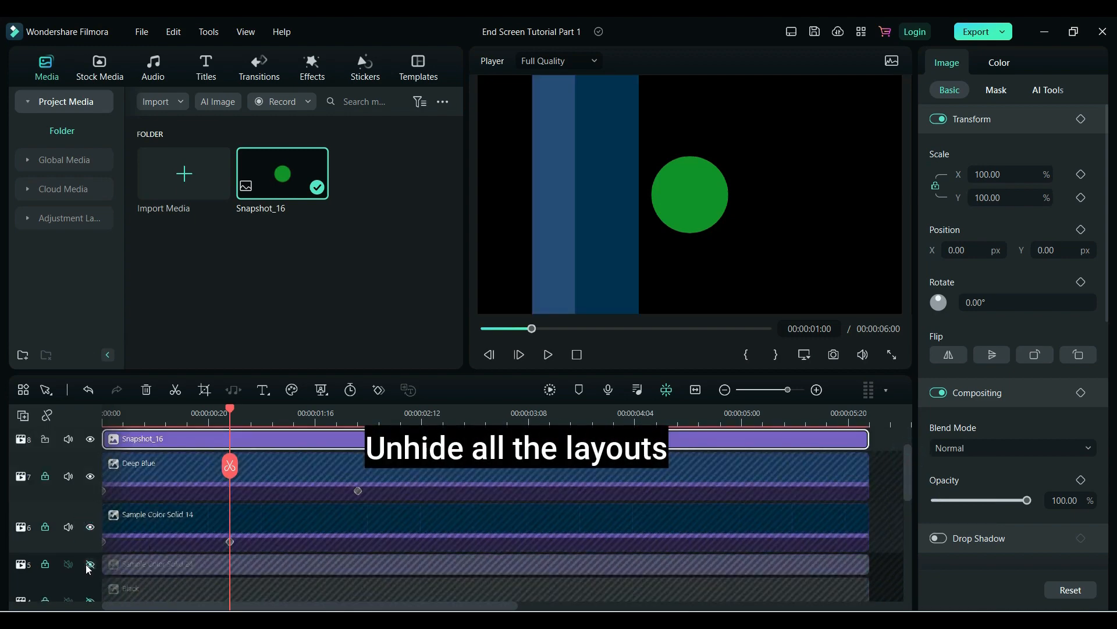
left_click(90, 564)
scroll(896, 480, "down", 2)
scroll(905, 500, "up", 3)
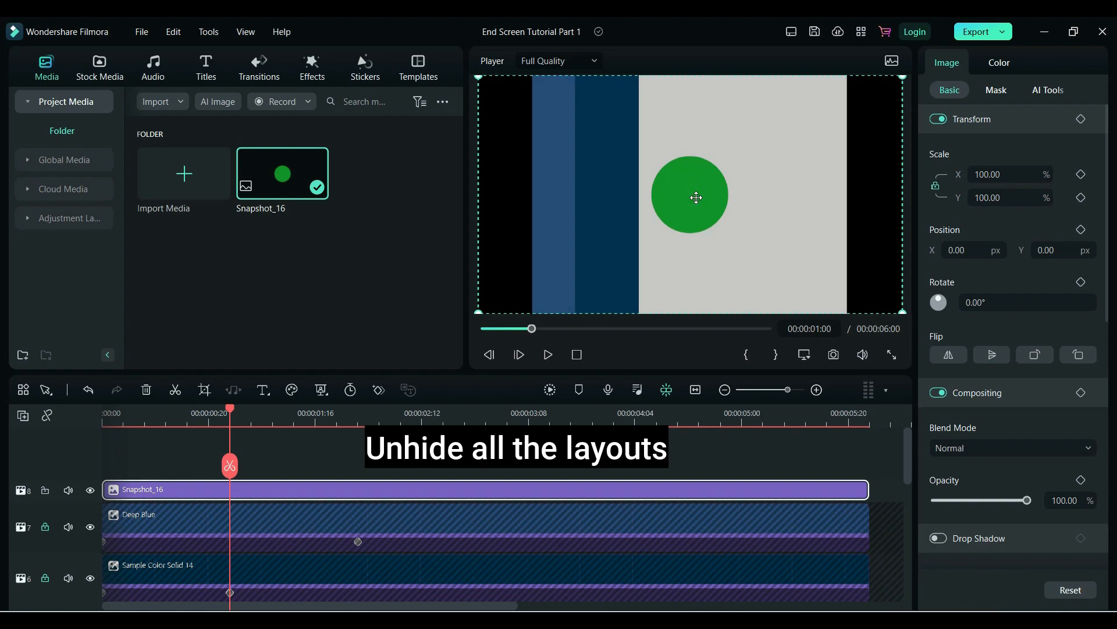
- At the 2-second mark, move the circle snapshot onto the Deep Blue strip at about -519 px X and add a Transform keyframe
left_click_drag(230, 410, 358, 411)
left_click_drag(690, 197, 593, 197)
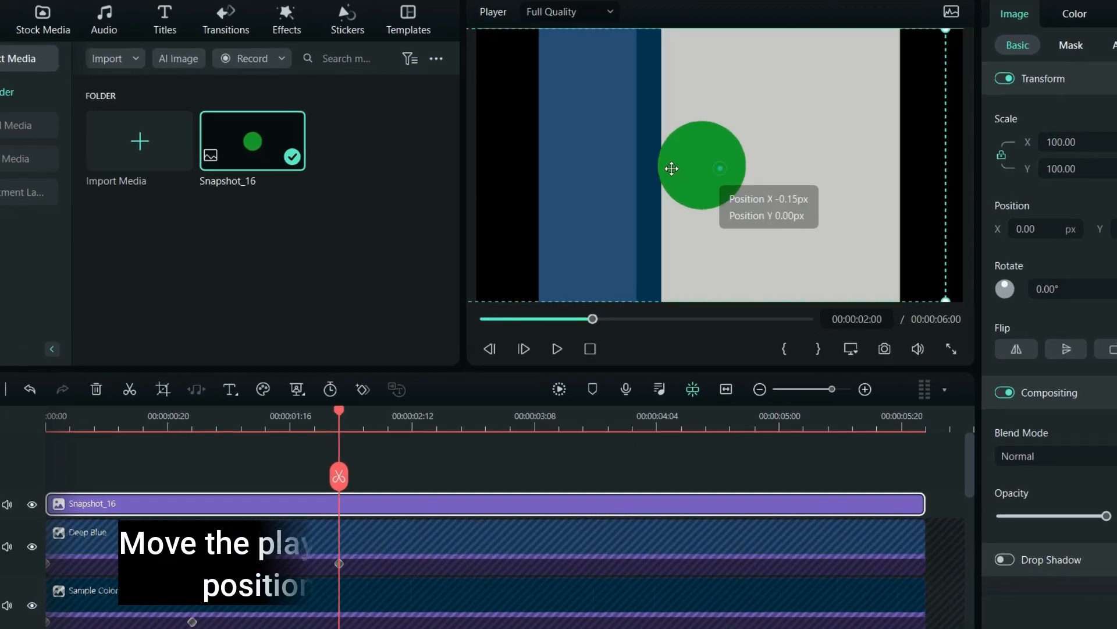
mouse_move(647, 97)
left_mouse_down()
mouse_move(615, 106)
mouse_move(628, 89)
left_mouse_up()
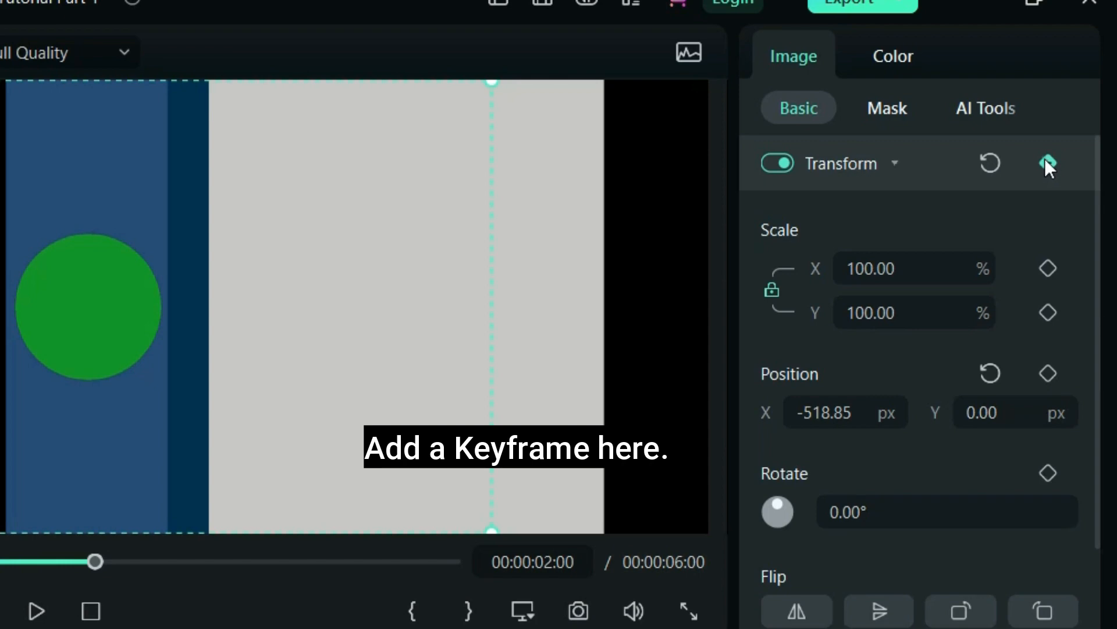
left_click(1080, 119)
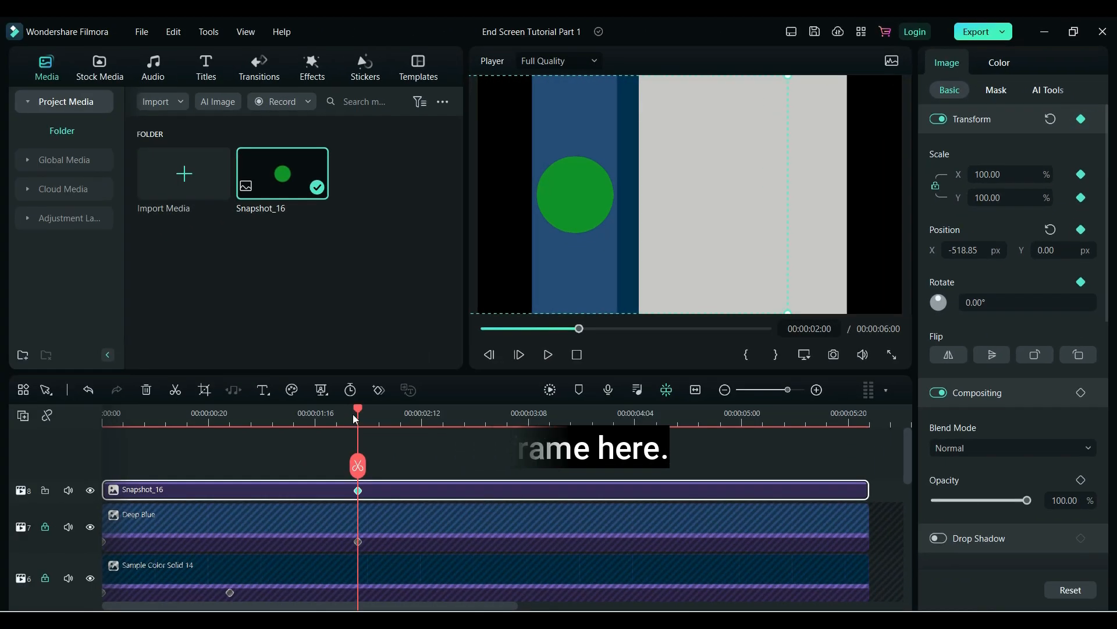
- At the 1-second mark, set the snapshot's scale to 0% and X position to about -611 px, and scrub through the circle animation
left_click_drag(357, 411, 211, 395)
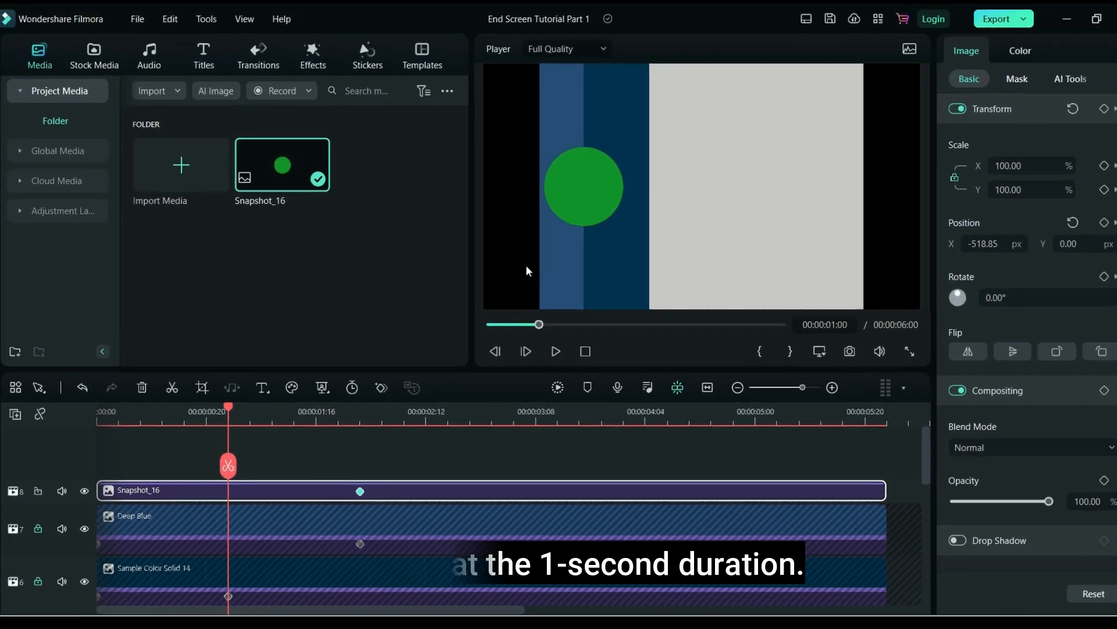
left_click(589, 216)
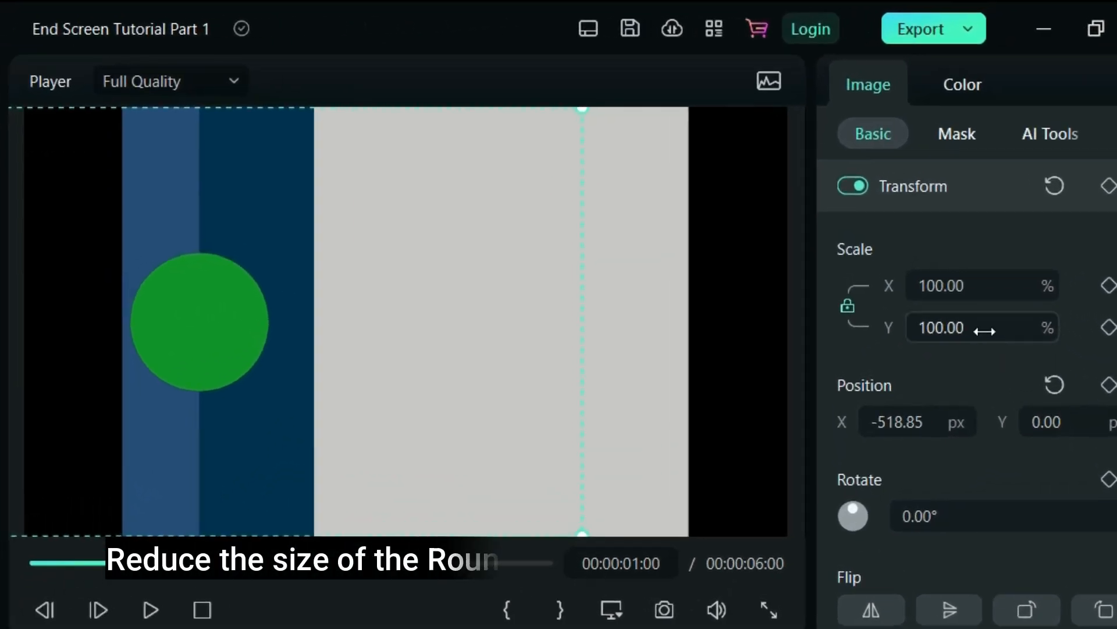
left_click_drag(1033, 189, 1026, 189)
left_click_drag(985, 326, 939, 327)
left_click_drag(210, 332, 176, 333)
left_click_drag(963, 326, 911, 327)
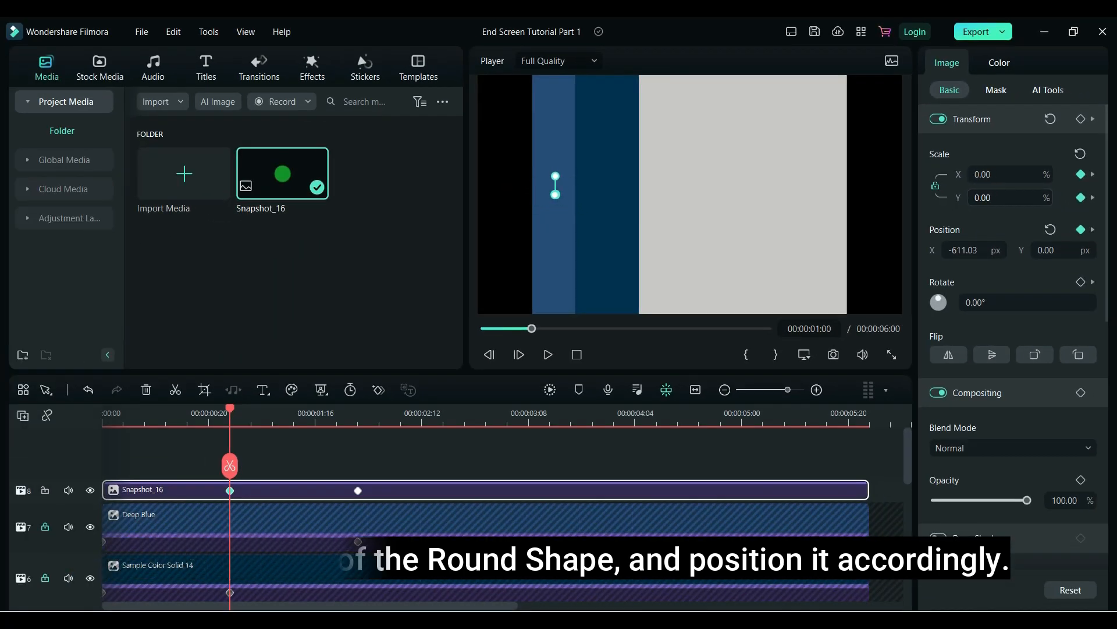
left_click(234, 412)
left_click_drag(239, 414, 282, 413)
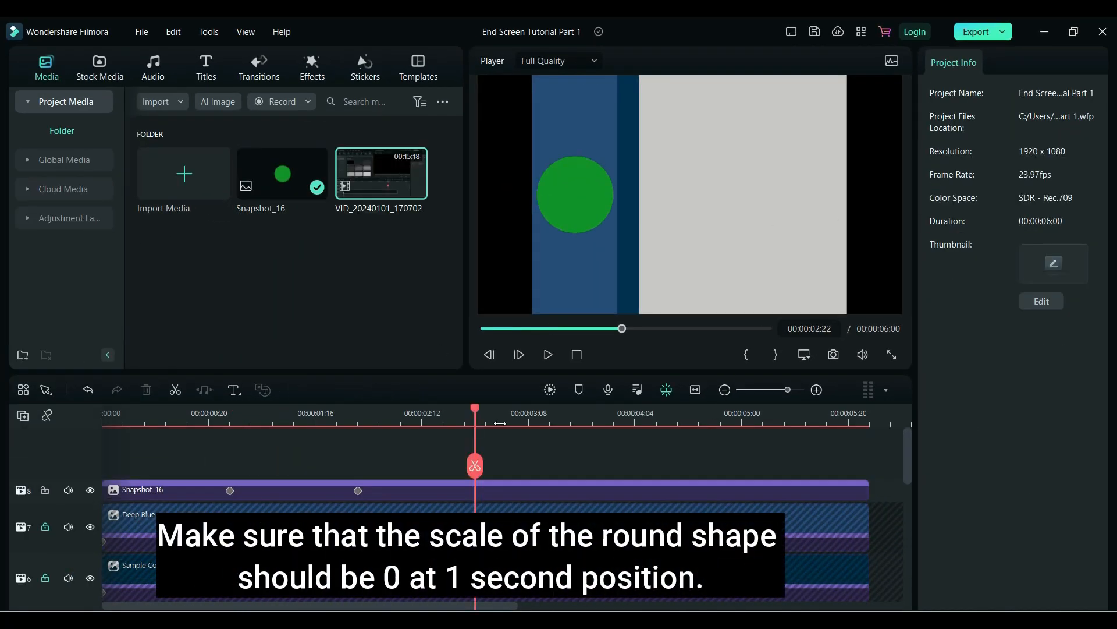
left_click_drag(478, 412, 378, 453)
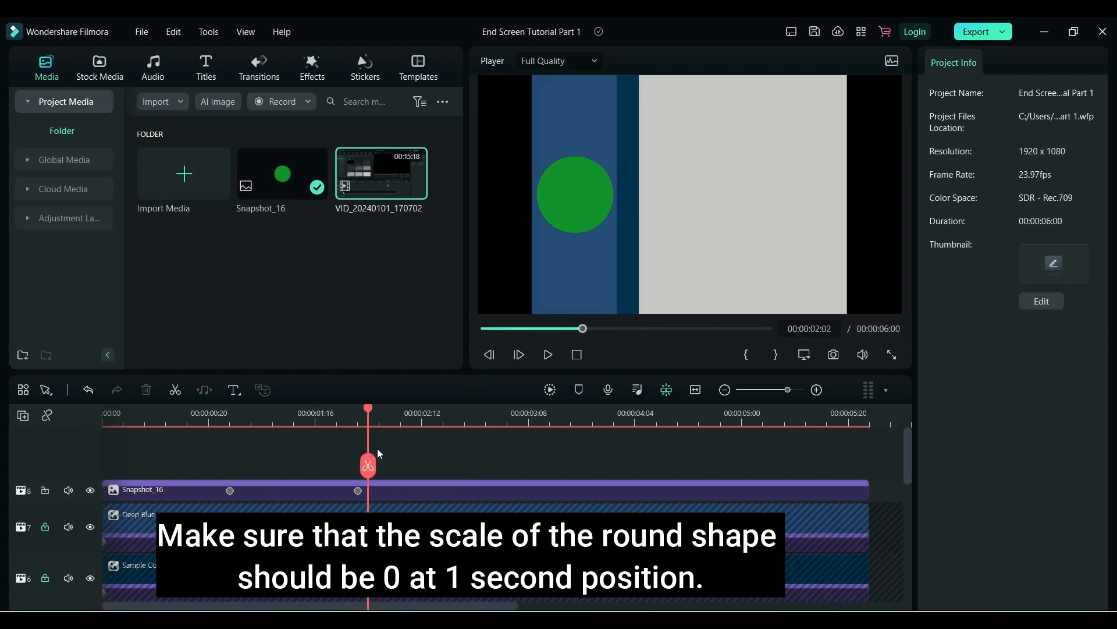
- Open the export settings, choose a save folder under D:/Video Tutorial, and name the video "Thank you screen left side"
left_click(972, 32)
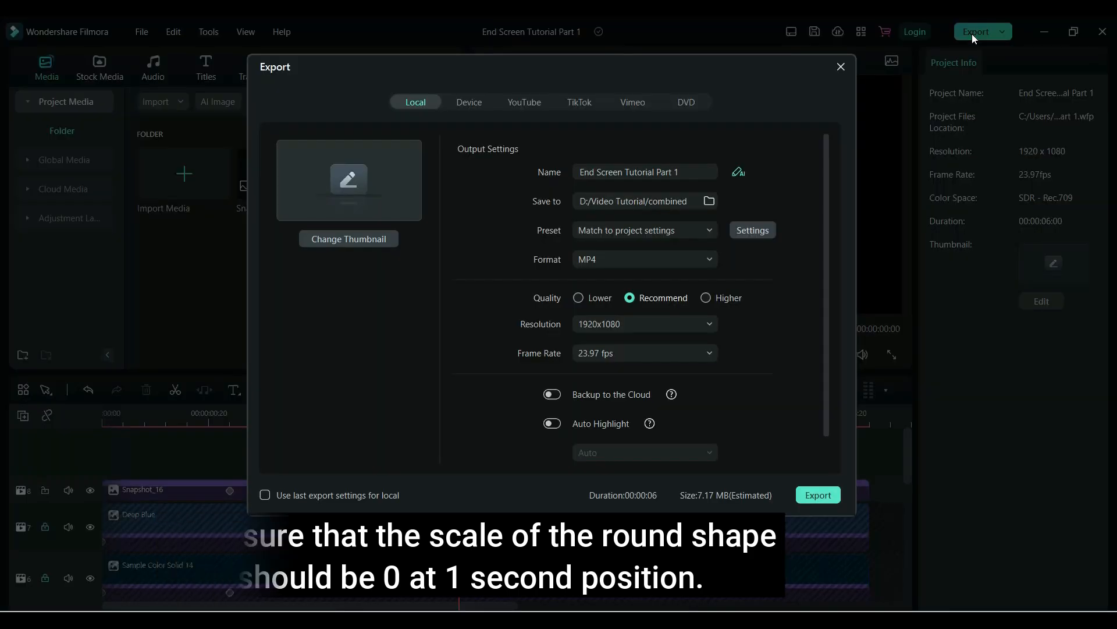
left_click(689, 173)
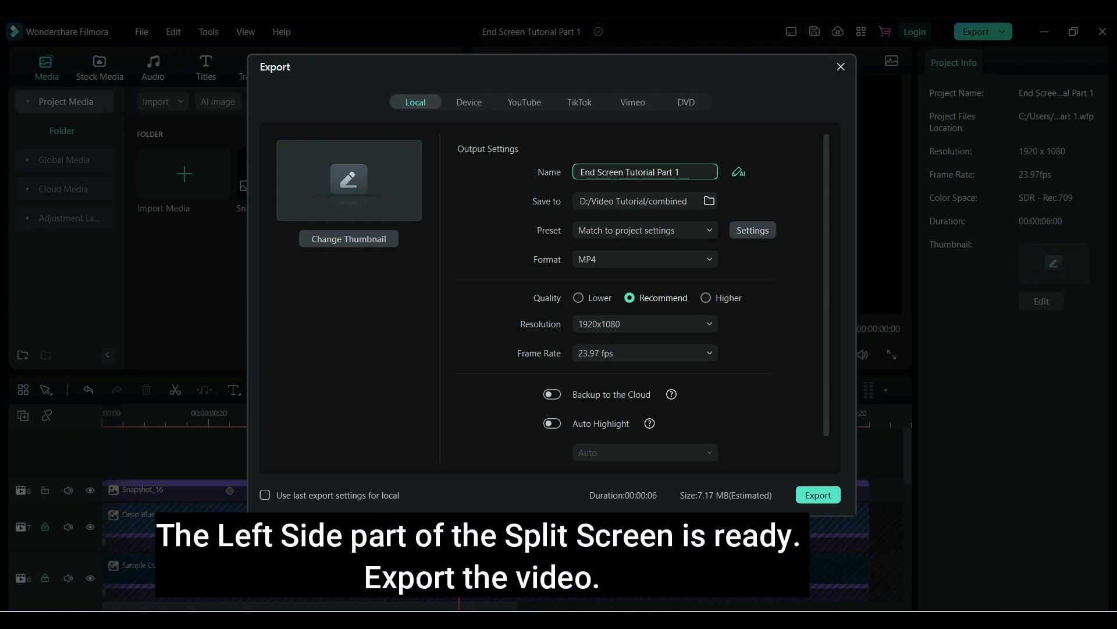
key("ctrl+a")
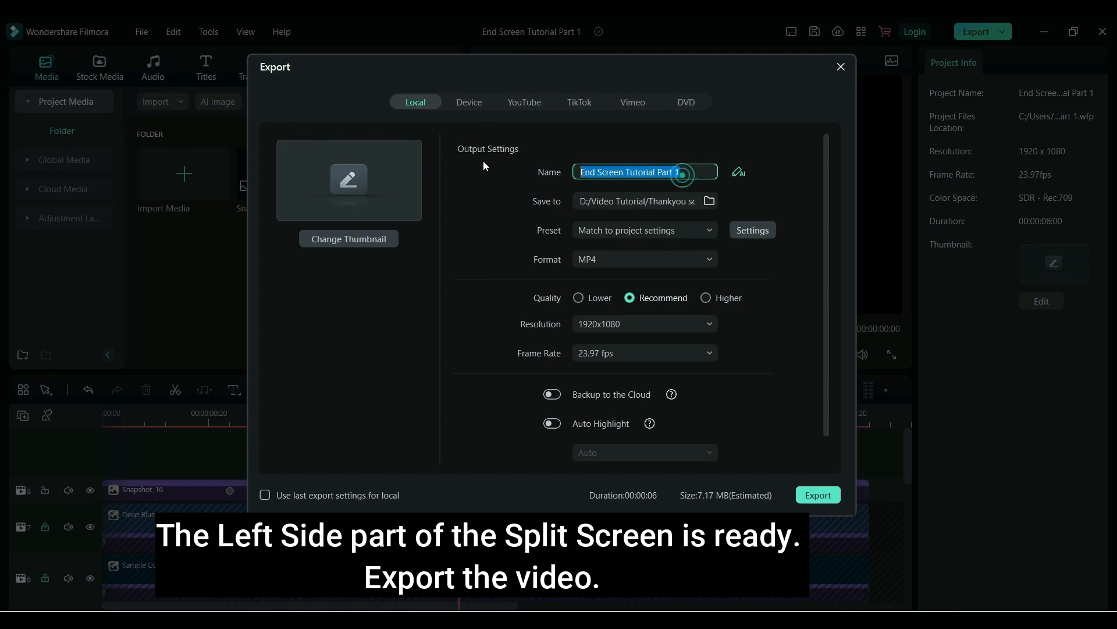
type("Thank you screen ")
type("left side")
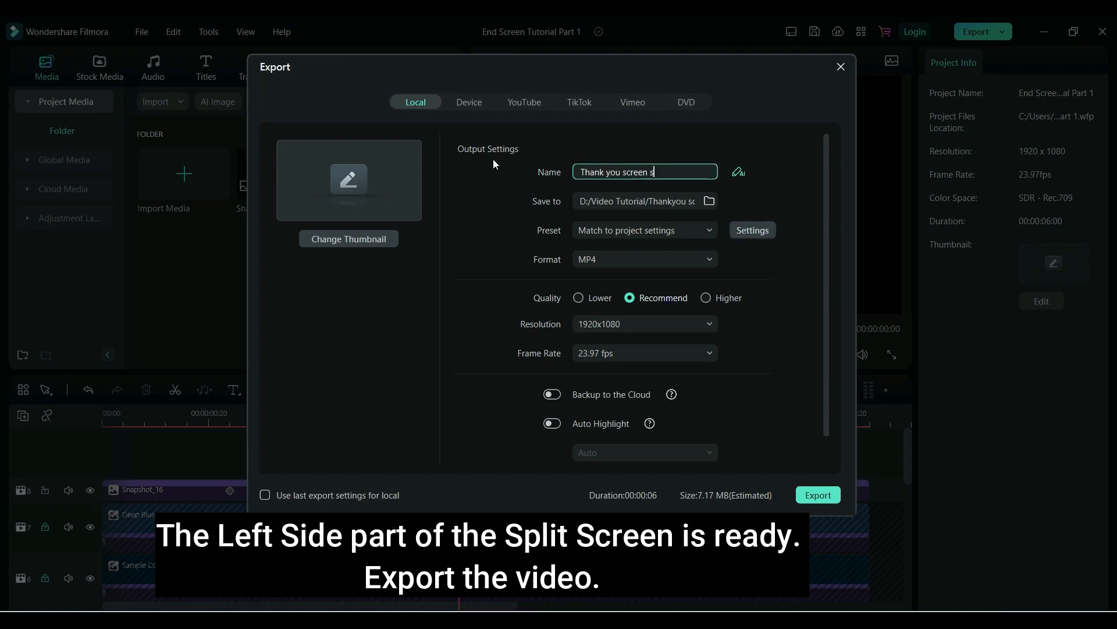
key("Return")
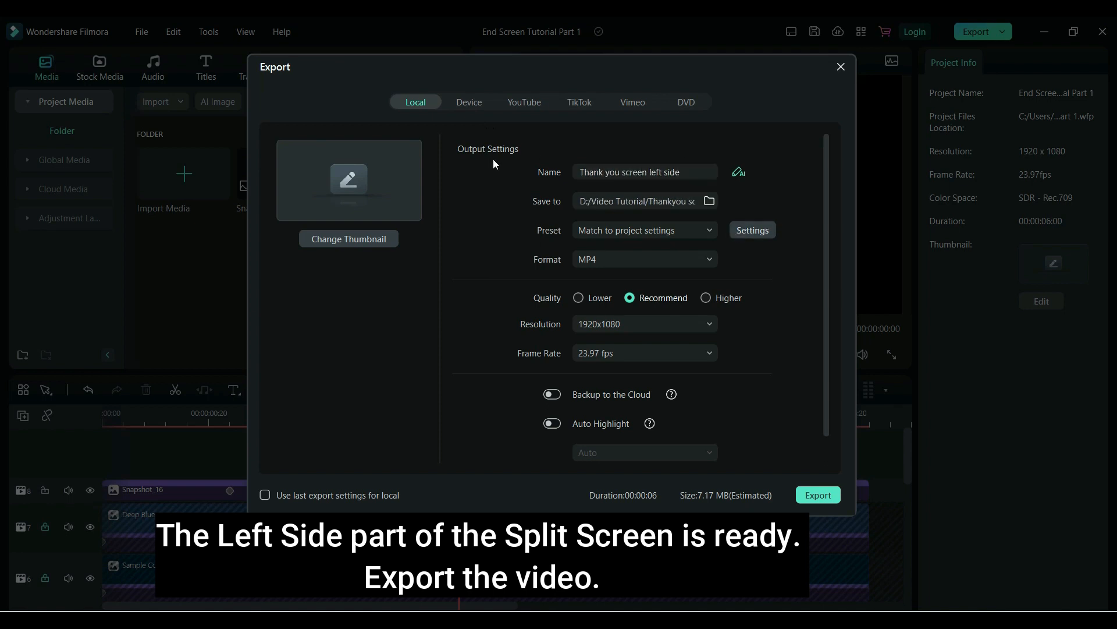
- Set a video frame showing the full green circle on the blue strips as the thumbnail, and export the video
left_click(358, 232)
left_click_drag(638, 398, 596, 397)
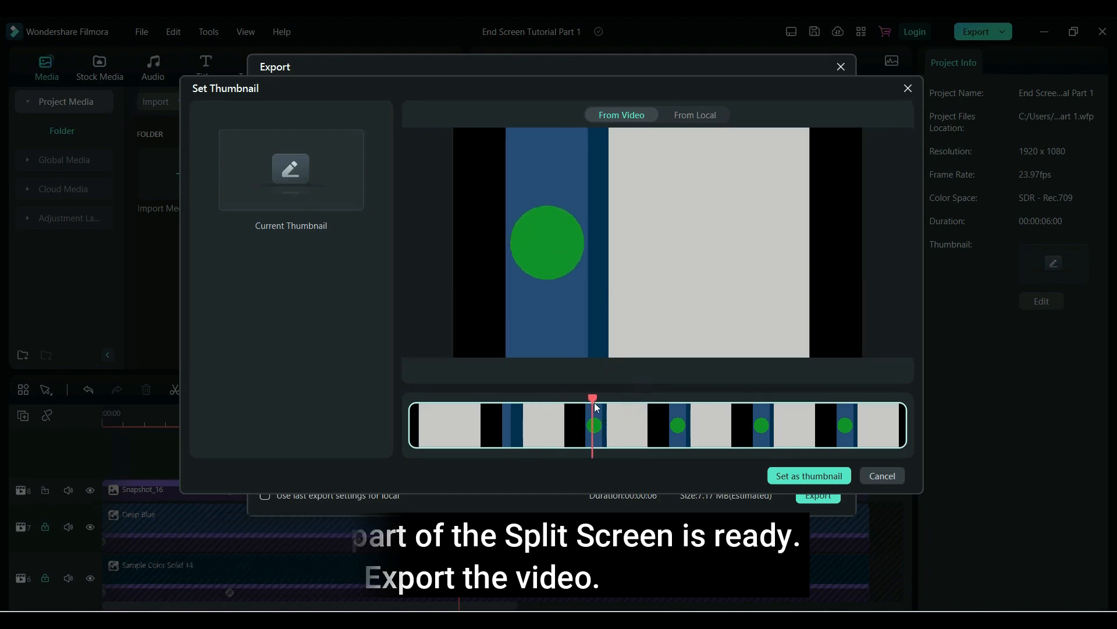
left_click(808, 476)
left_click(811, 495)
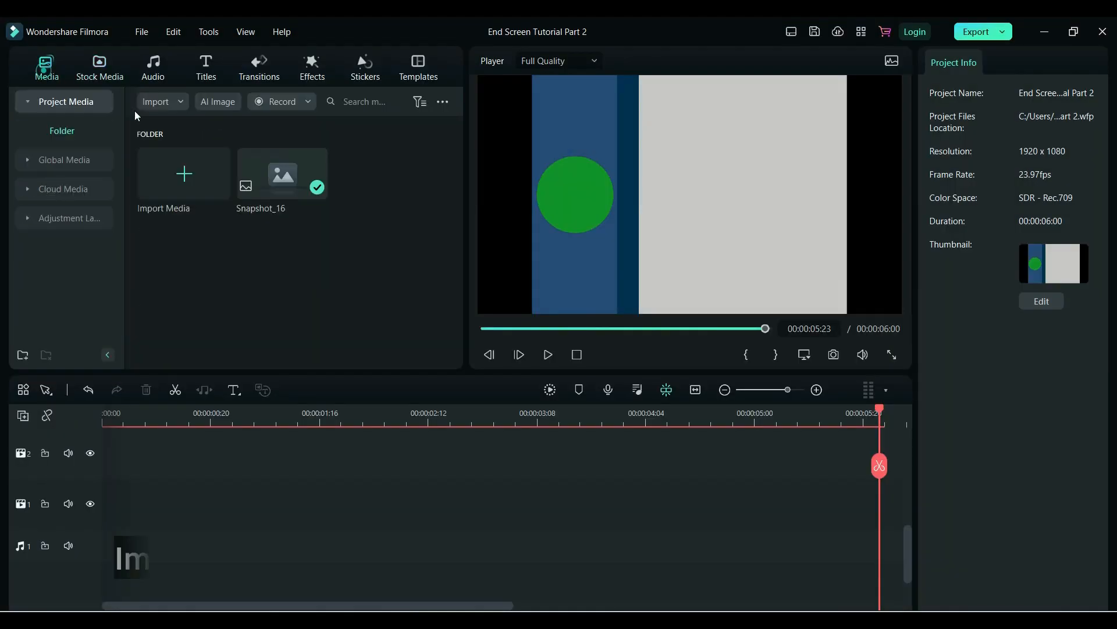
- Import "Thank you screen left side.mp4" and place it at the start of the first video track
left_click(147, 103)
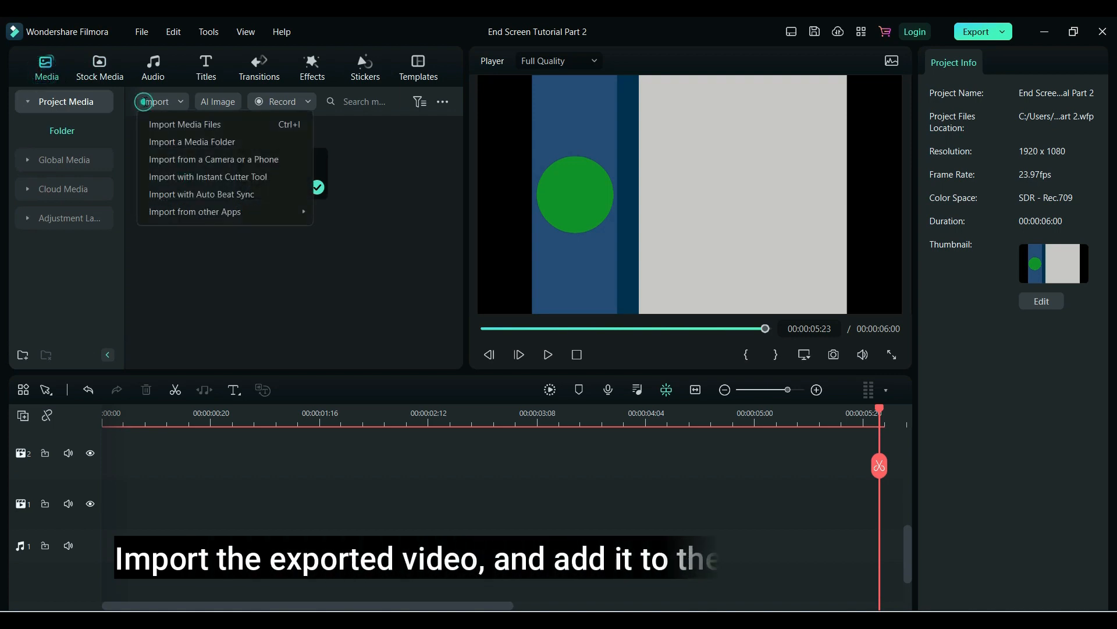
left_click(206, 124)
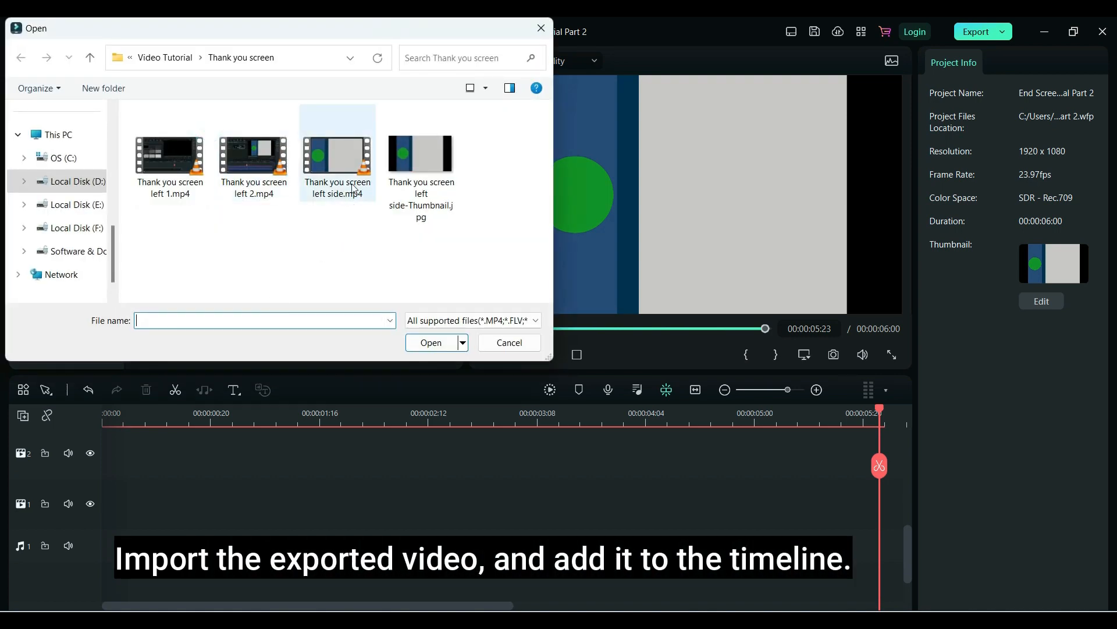
left_click(351, 176)
left_click(429, 344)
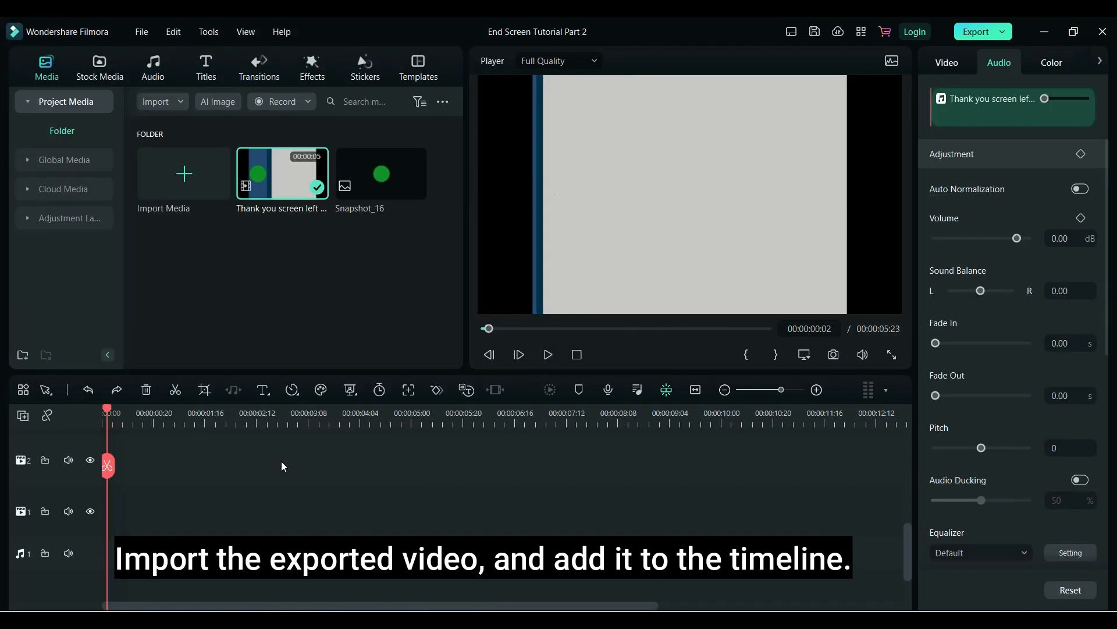
left_click_drag(287, 160, 112, 515)
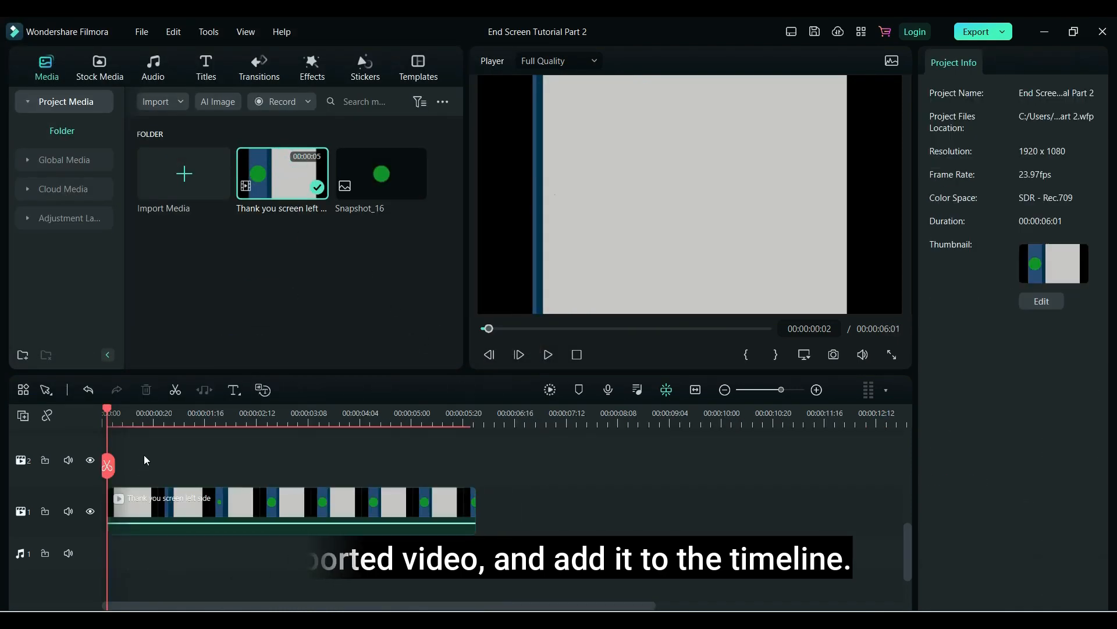
- Lock the first video track and add a title on the track above, extended to the end of the video
left_click(171, 469)
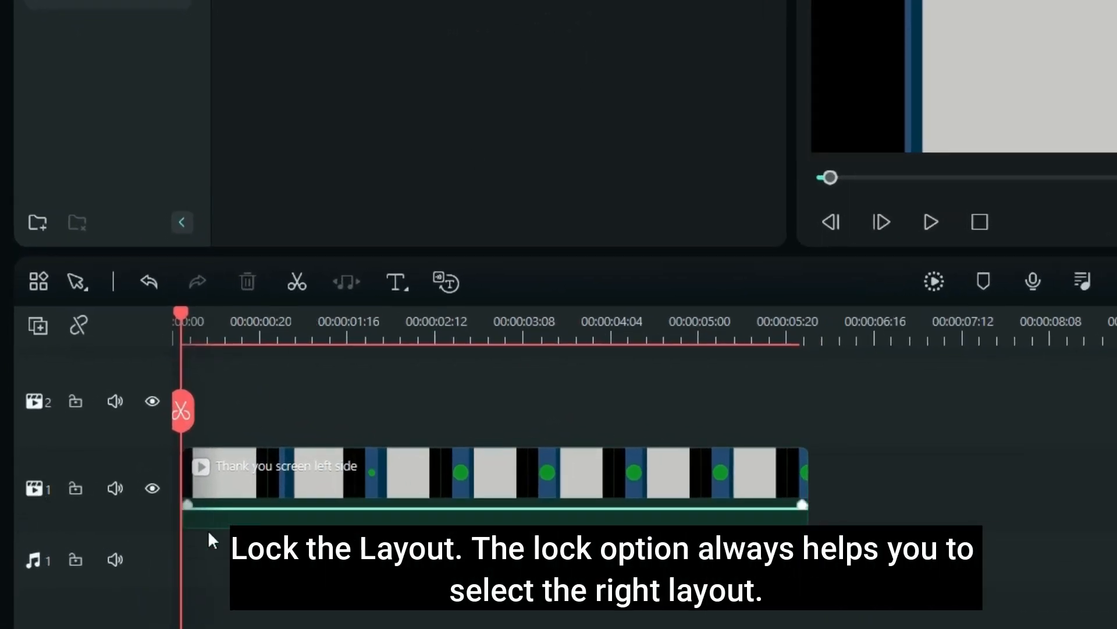
left_click(76, 489)
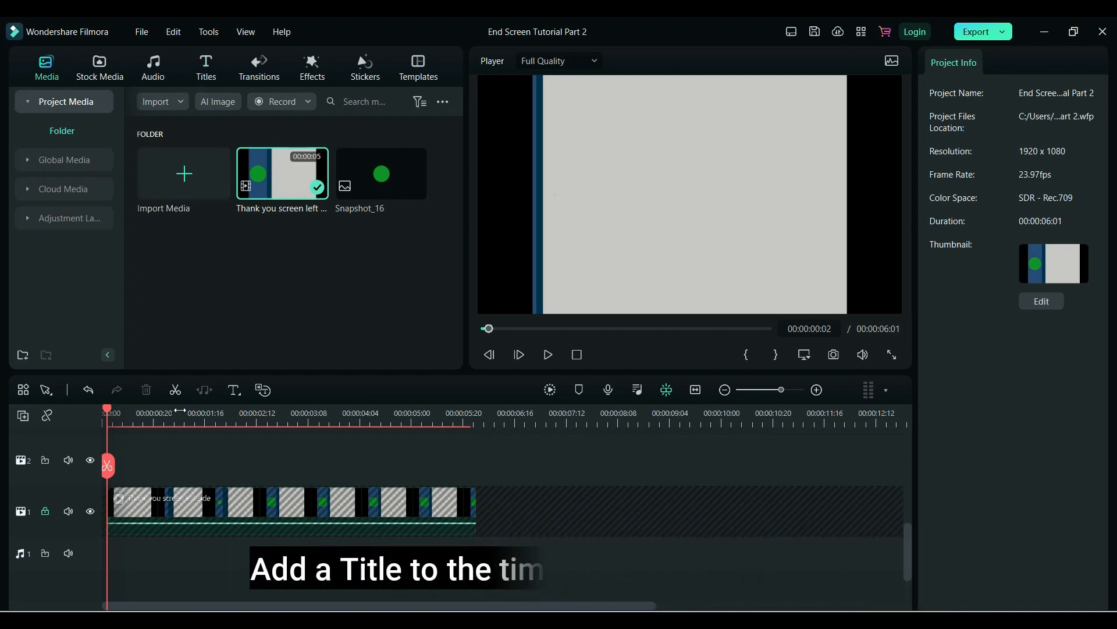
left_click(234, 390)
left_click(244, 407)
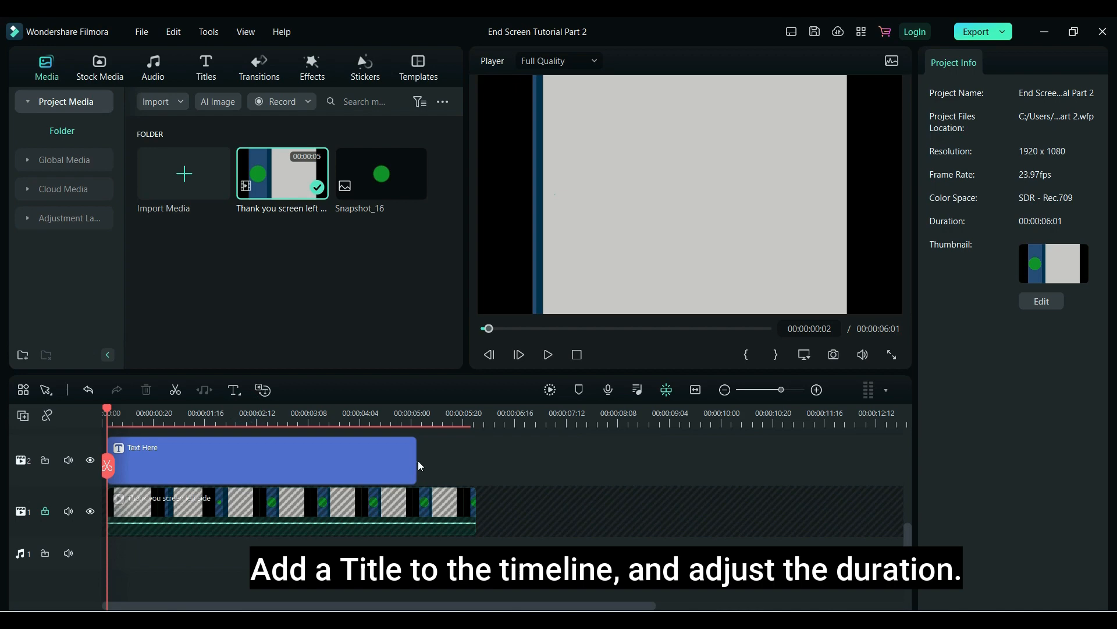
left_click_drag(416, 458, 475, 459)
- In the title's advanced text editor, delete the default text and add a square shape
left_click(1045, 591)
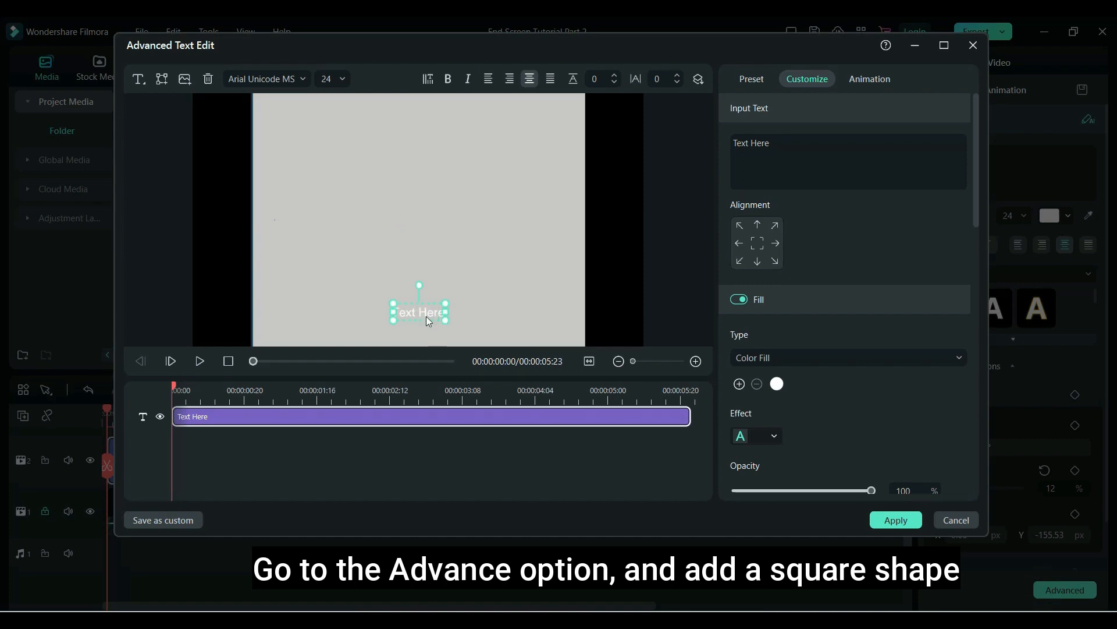
key("Delete")
left_click(162, 79)
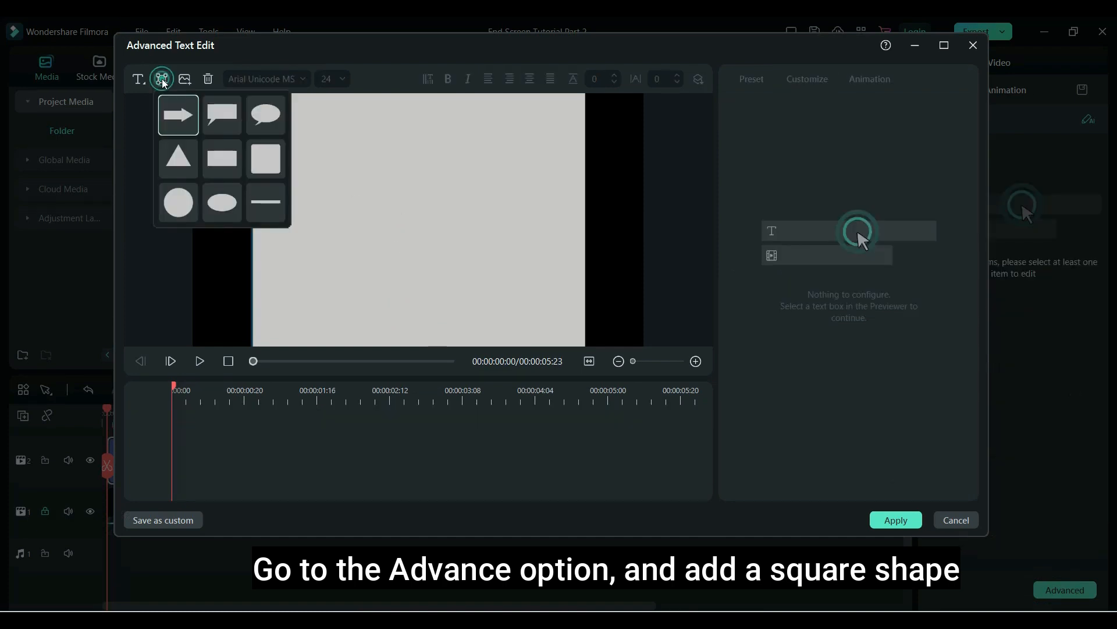
left_click(256, 163)
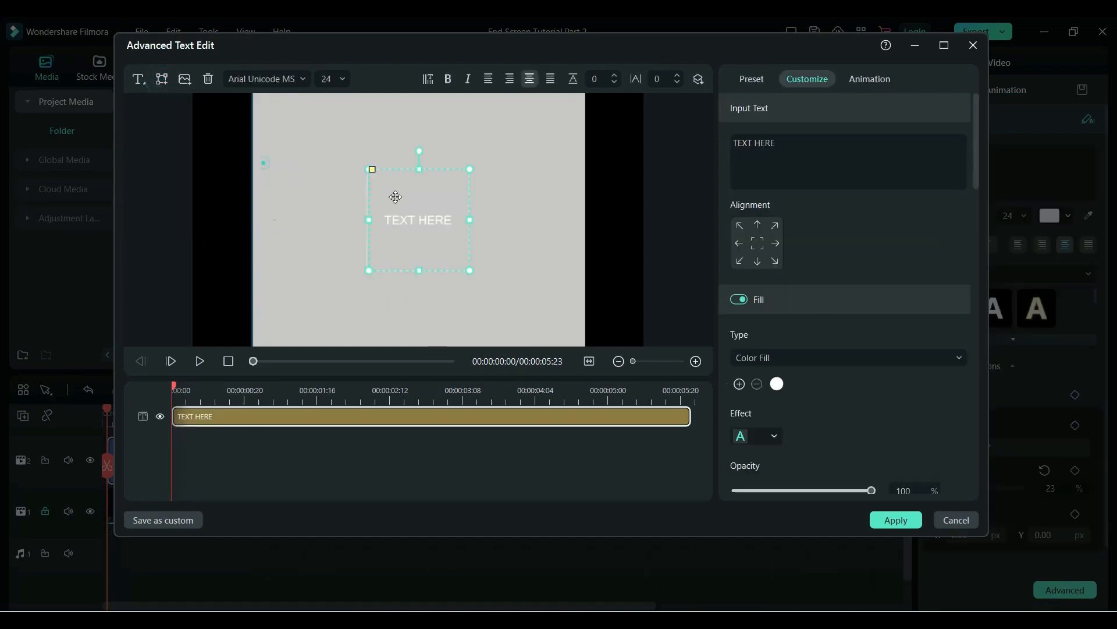
- Widen the square into a text-free rectangle and place it on the gray area at about X 91 px, Y -38 px
left_click_drag(398, 197, 398, 190)
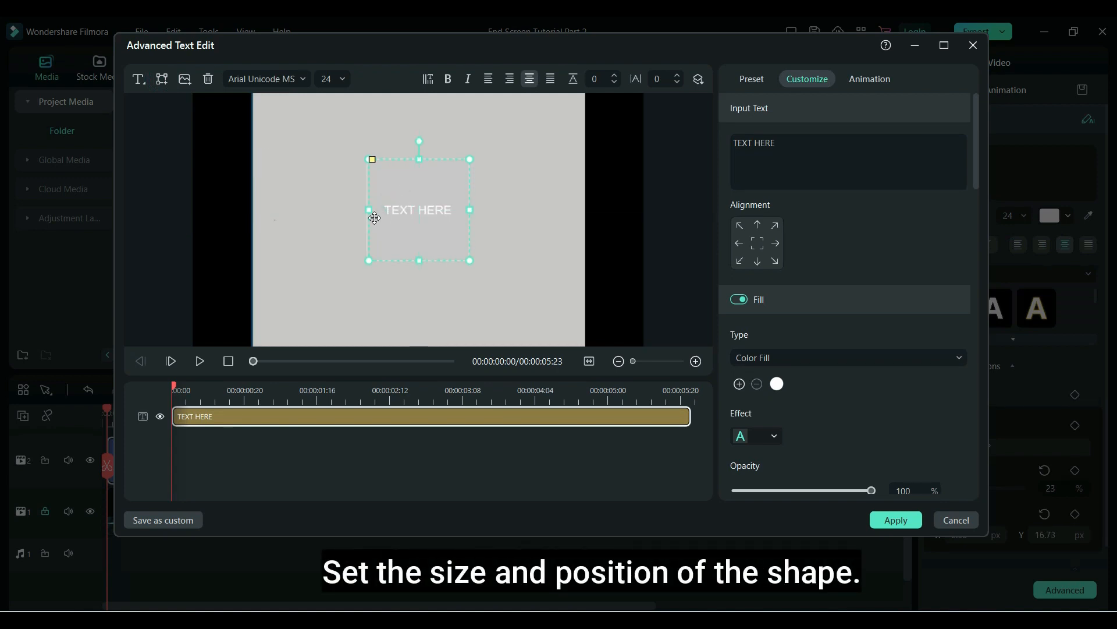
left_click_drag(178, 382, 473, 385)
left_click_drag(419, 210, 501, 241)
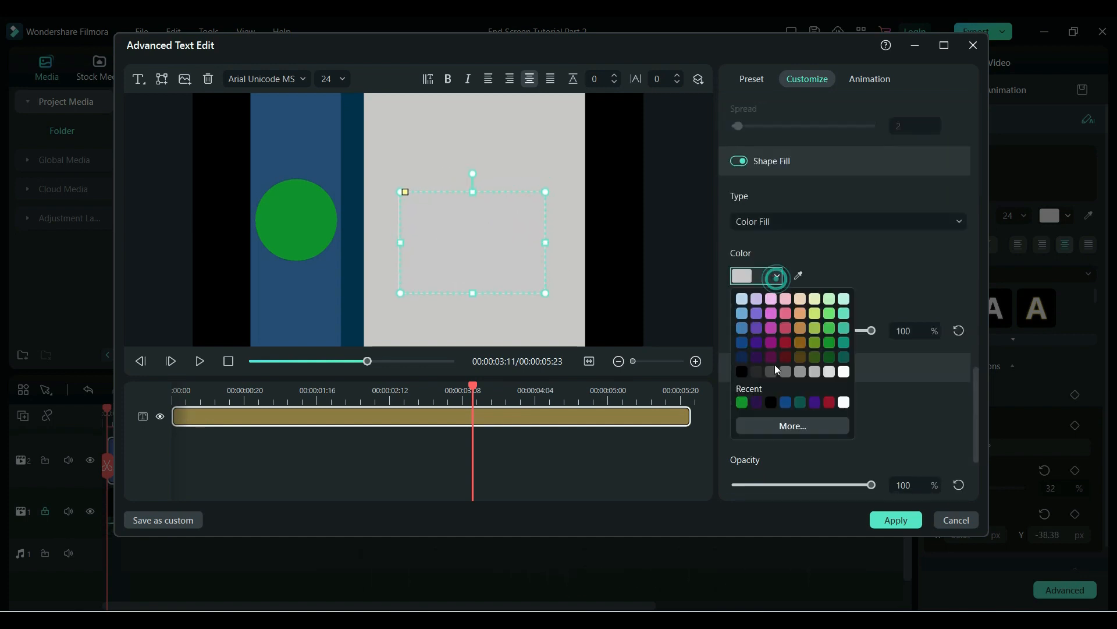
- Change the rectangle's shape fill and shape border colors to green
left_click(829, 343)
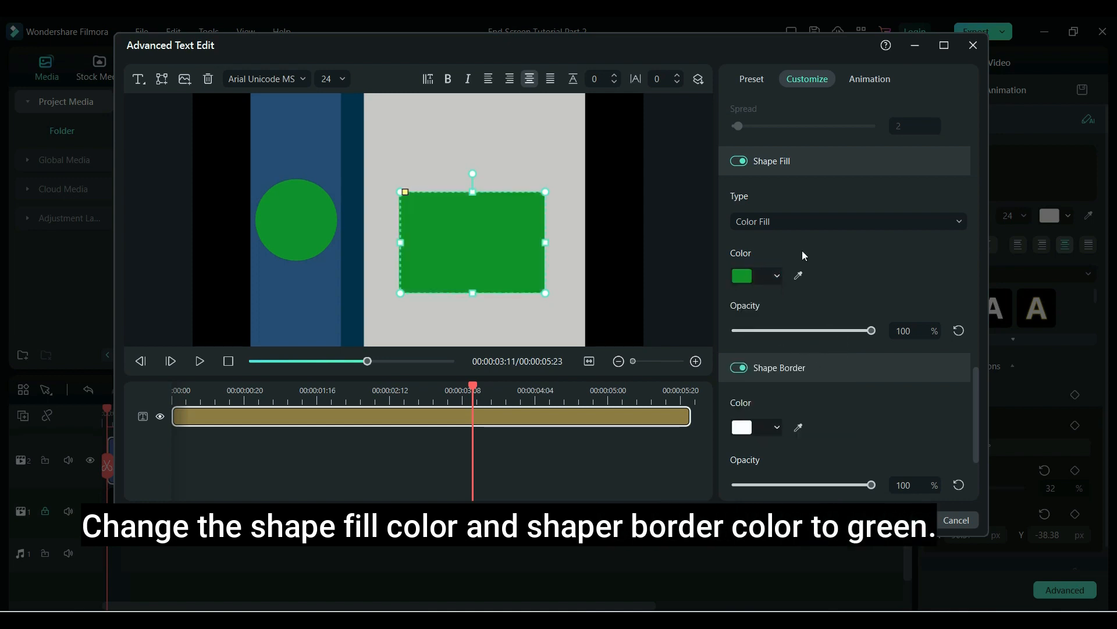
left_click(777, 428)
left_click(829, 493)
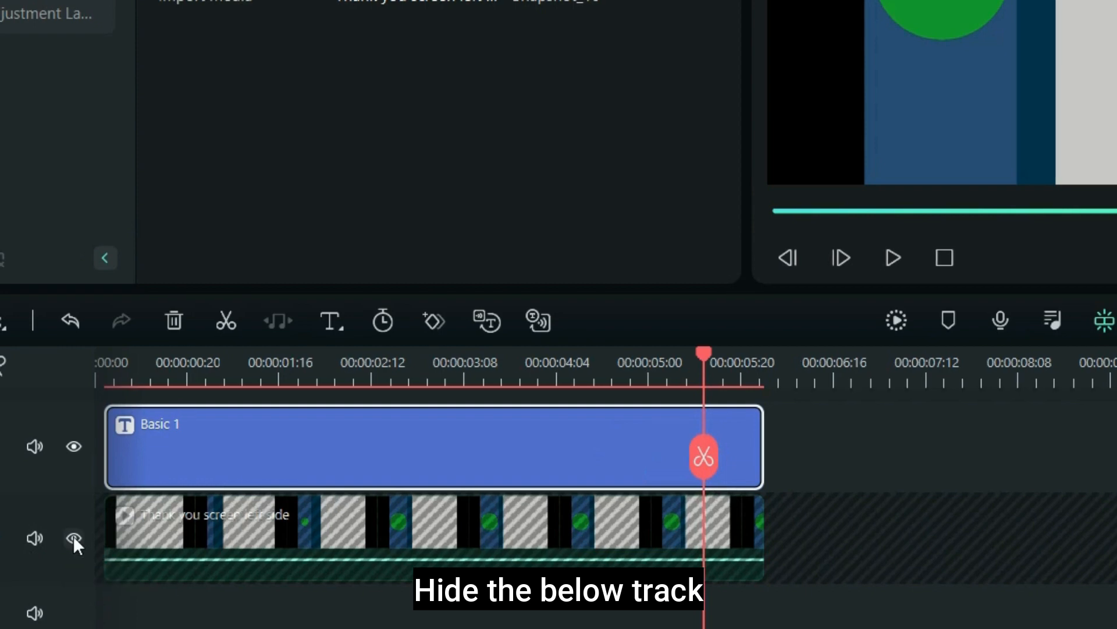
- Hide the left side video's track and save a PNG snapshot of the green rectangle in D:/Video Tutorial/Tutorial 7
left_click(72, 538)
left_click_drag(751, 446, 757, 445)
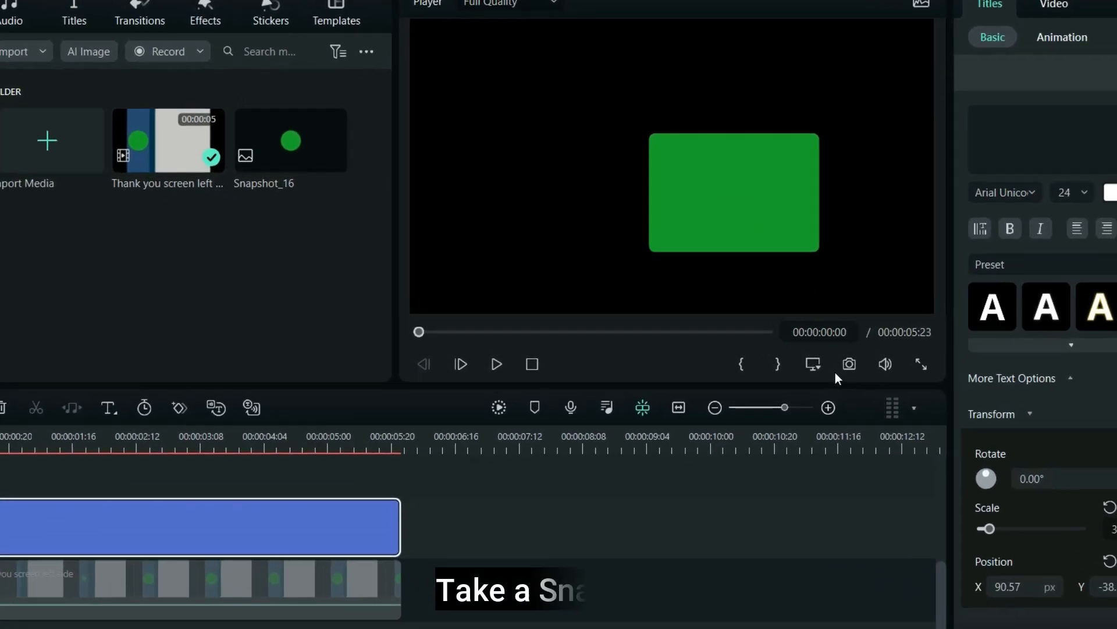
left_click(849, 364)
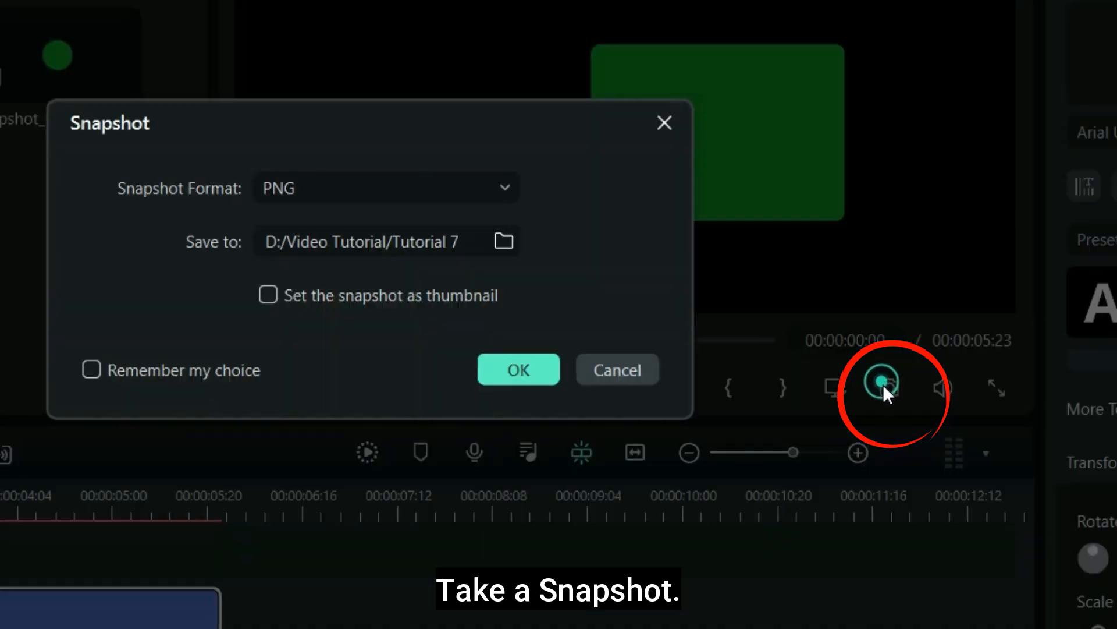
left_click(523, 372)
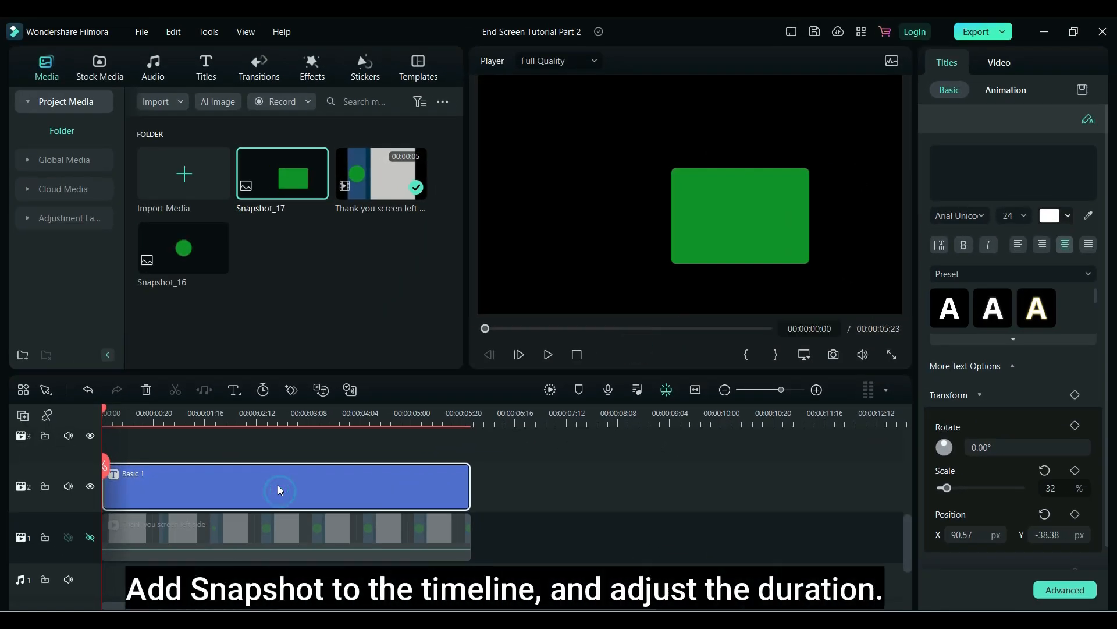
- Replace the rectangle title on the second track with its snapshot, extended to the end of the video below
key("Delete")
left_click_drag(291, 405, 140, 505)
left_click_drag(410, 486, 470, 486)
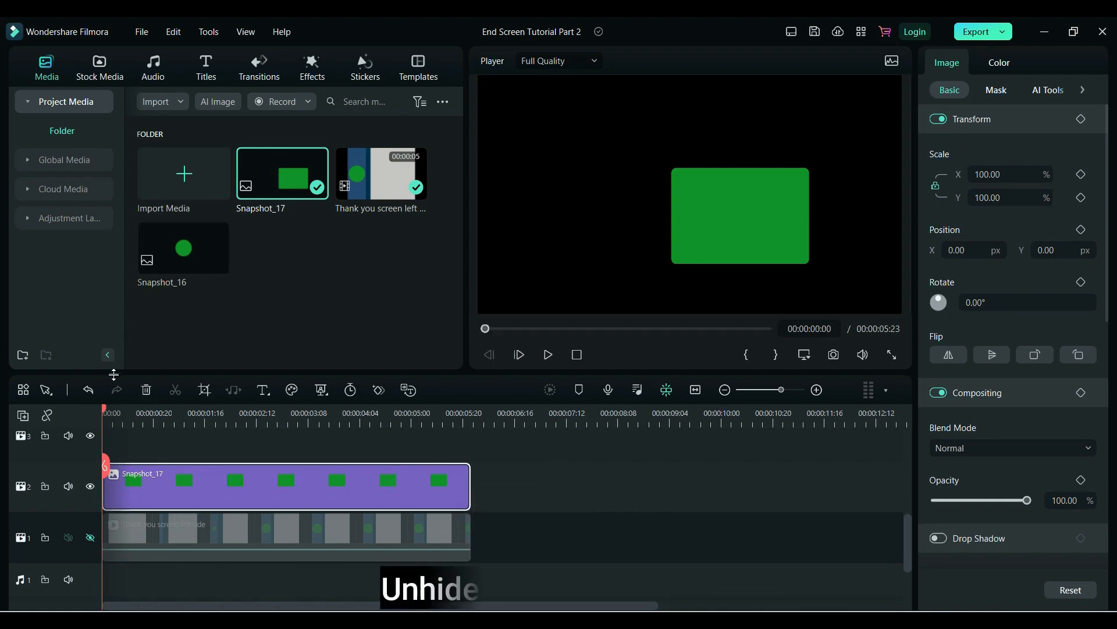
- Unhide the left side video's track and return the playhead to the start of the timeline
left_click(90, 537)
left_click(111, 415)
left_click_drag(134, 414, 94, 411)
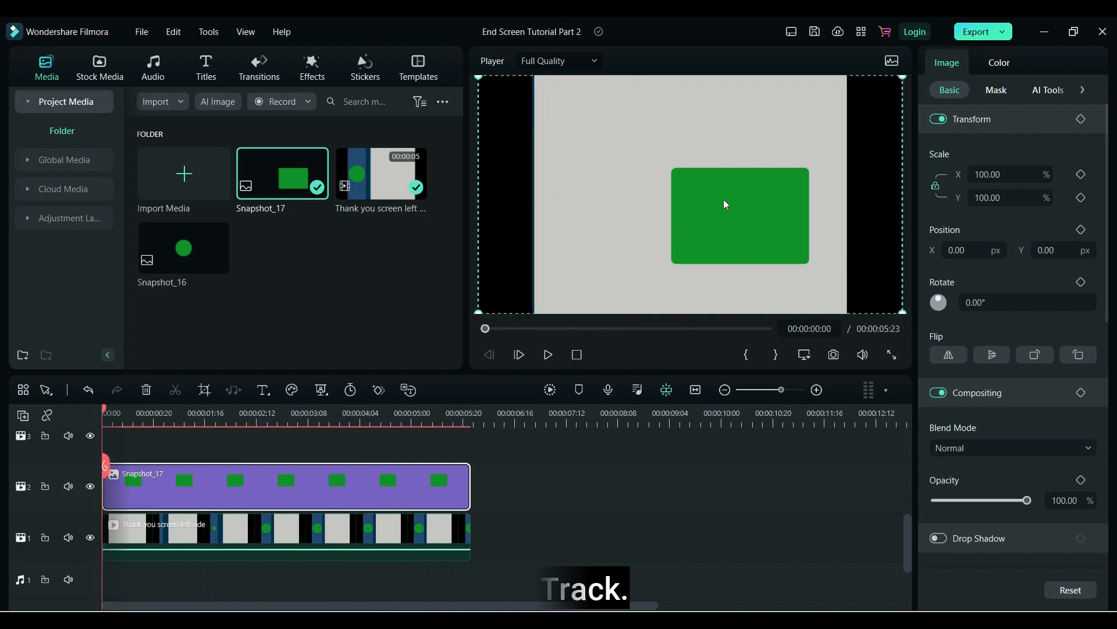
- Set the rectangle snapshot's scale to 0% and add a Transform keyframe at the 1-second mark
left_click(1001, 178)
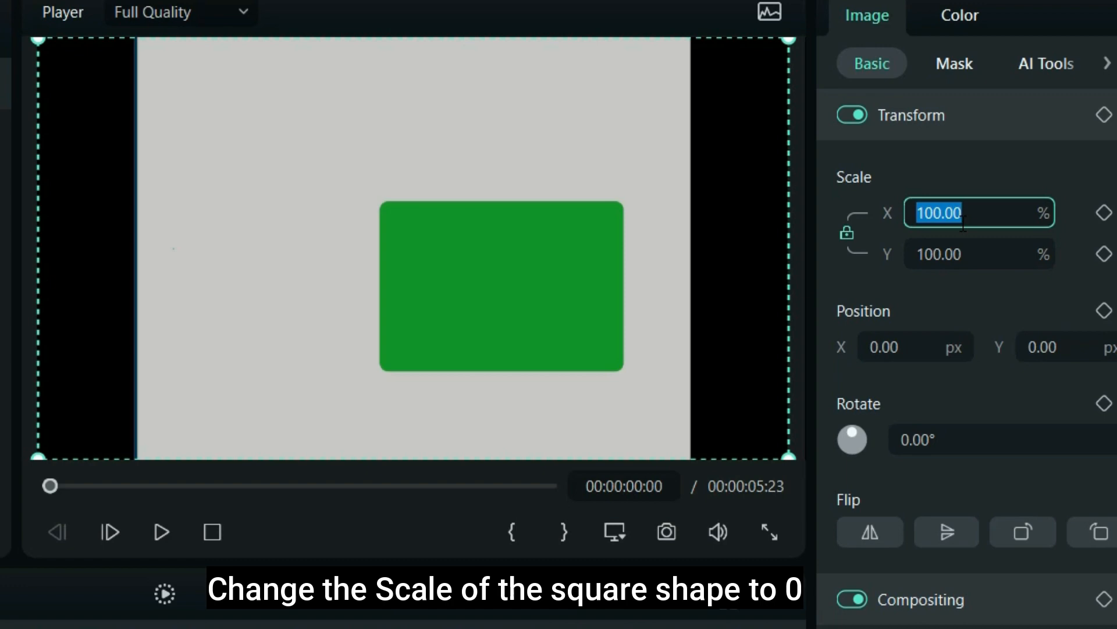
key("Return")
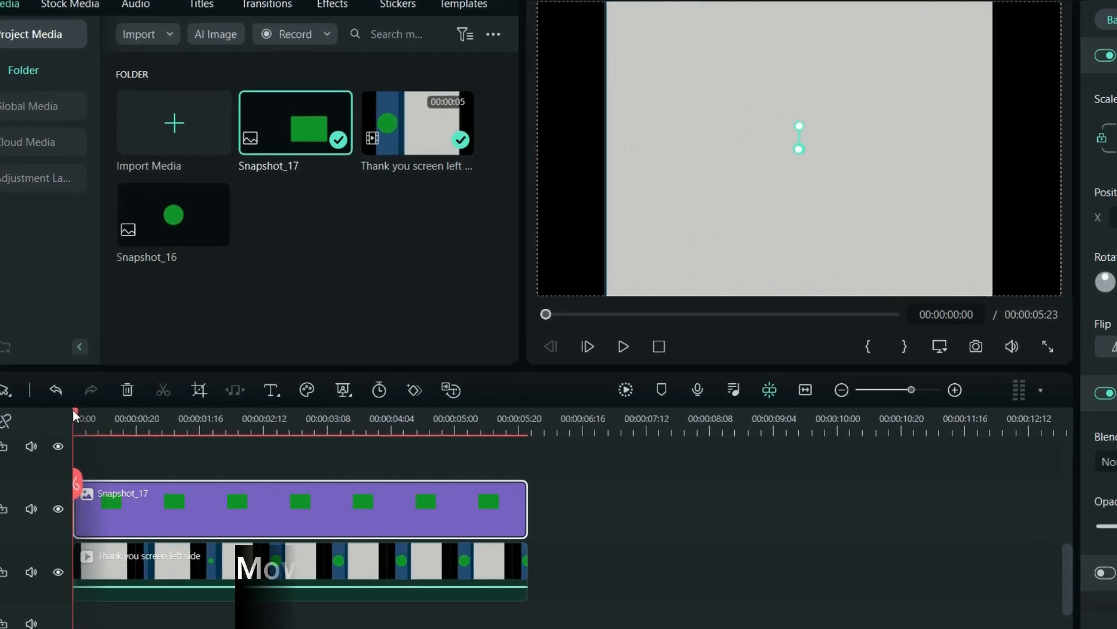
left_click_drag(74, 411, 142, 424)
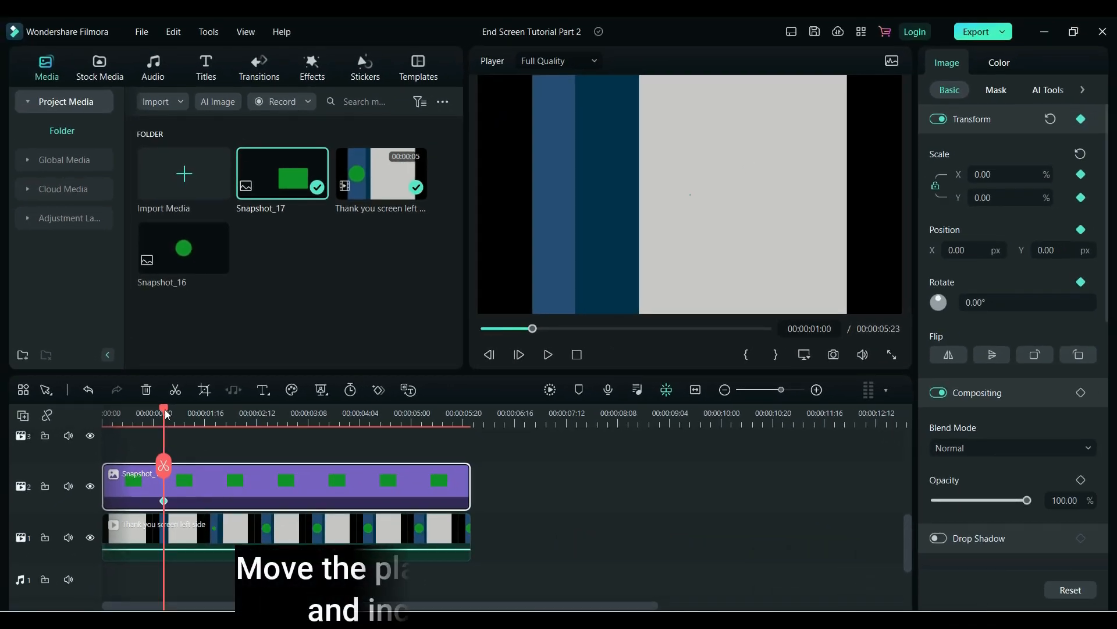
- At the 2-second mark, set the rectangle snapshot's scale to 100% and play the animation from the start
left_click_drag(168, 415, 223, 420)
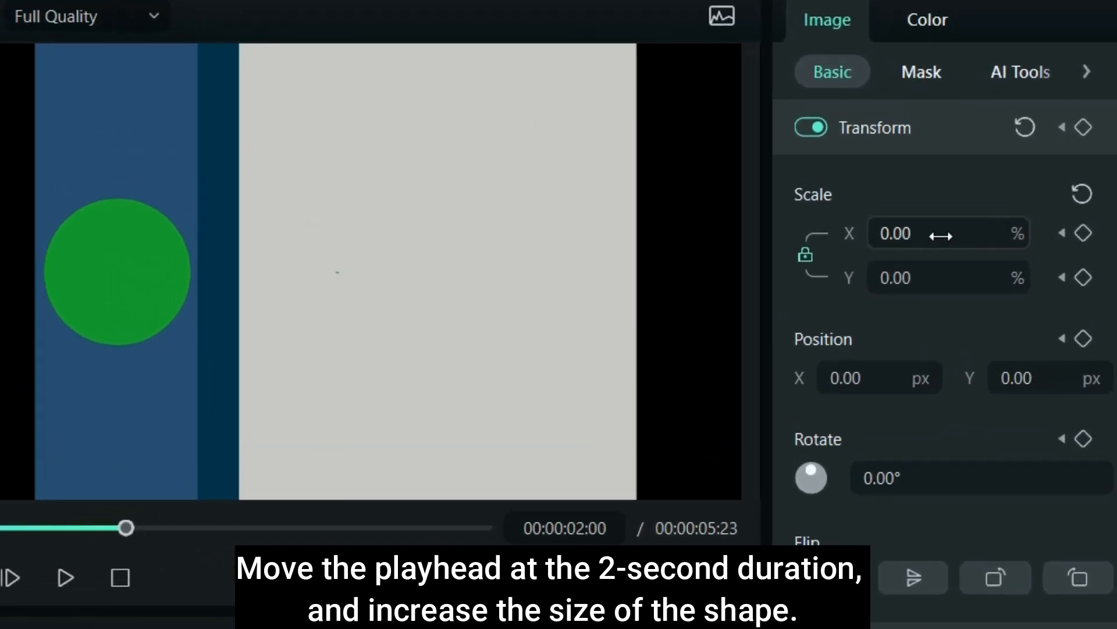
left_click(941, 235)
type("1")
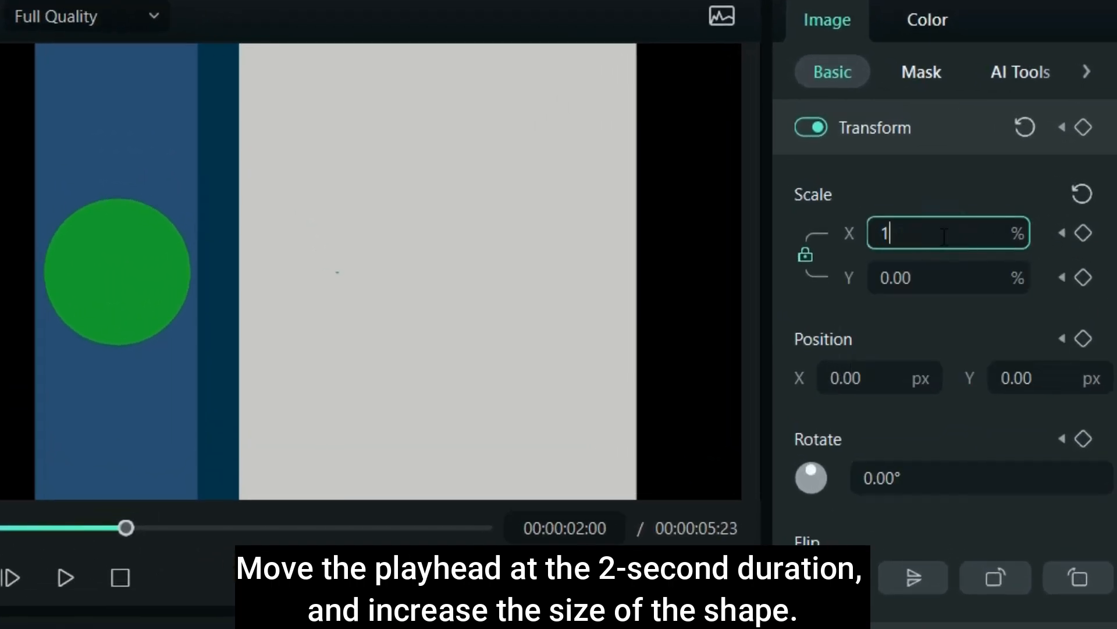
type("00")
key("Return")
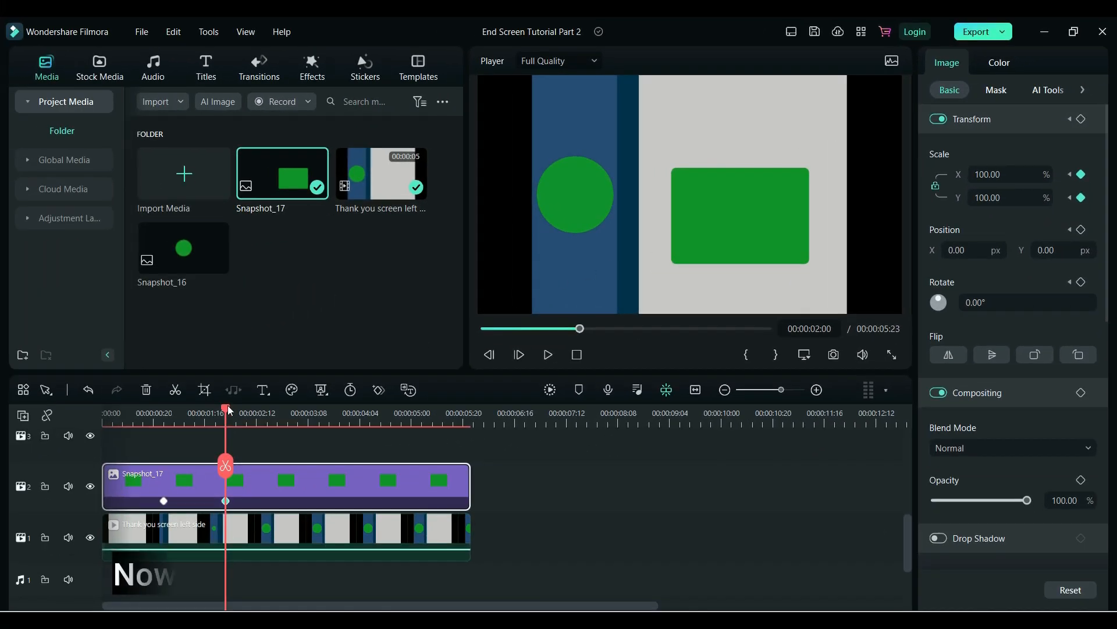
left_click_drag(182, 422, 42, 426)
left_click(548, 354)
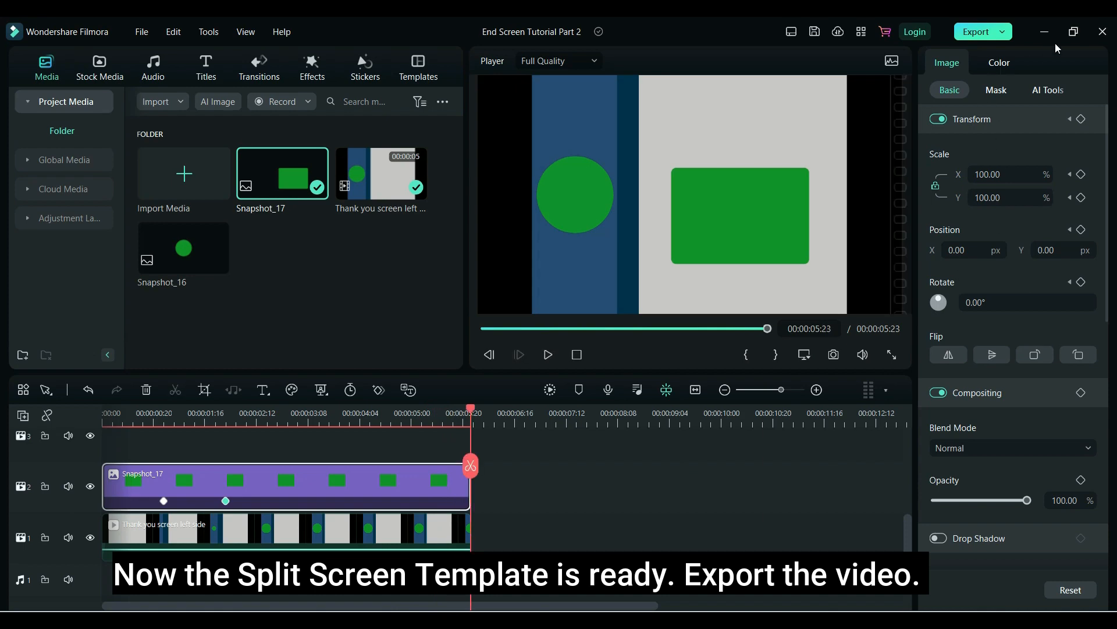
- Export the video as "Thank you screen layout" to the save folder under D:/Video Tutorial
left_click(980, 36)
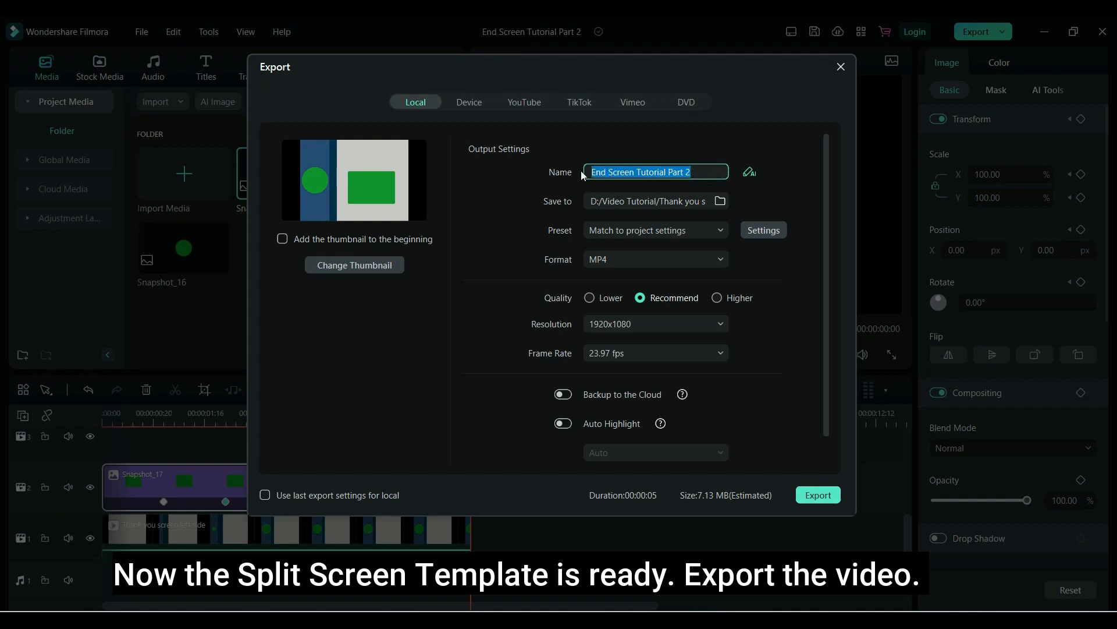
type("Thank you screen layout")
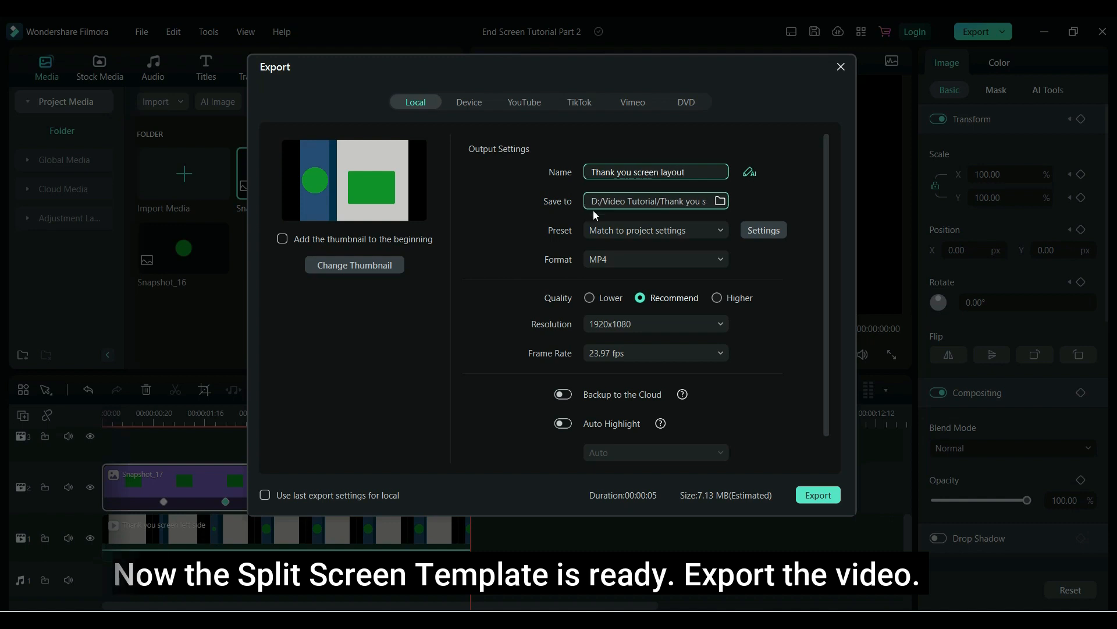
left_click(719, 200)
left_click(671, 373)
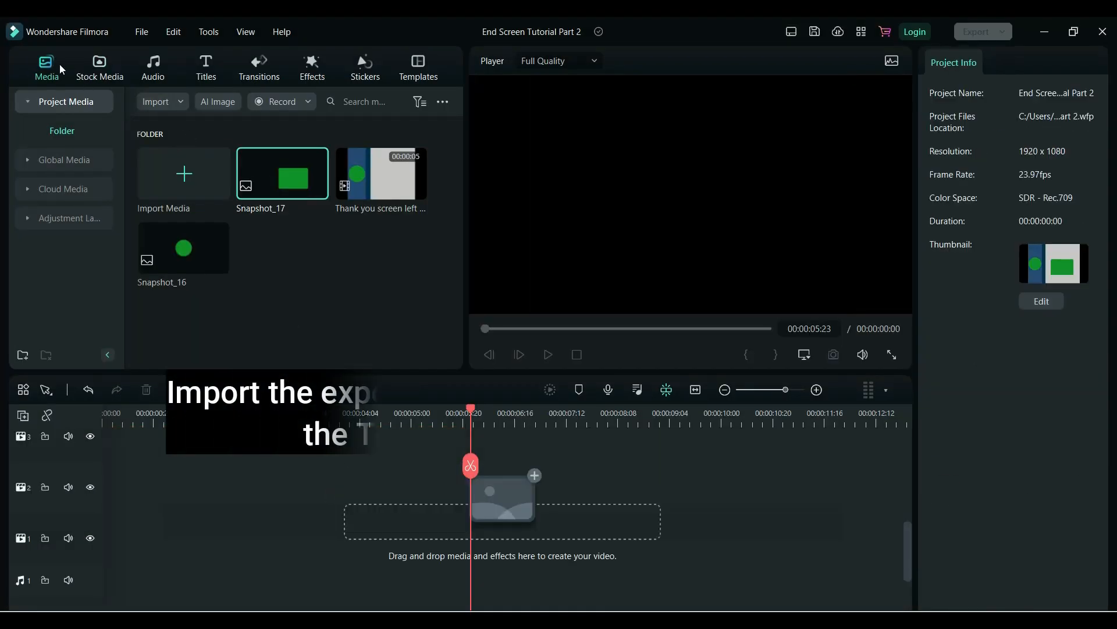
- Import the exported "Thank you screen layout" video and place it at the start of the emptied first video track
left_click(162, 100)
left_click(234, 128)
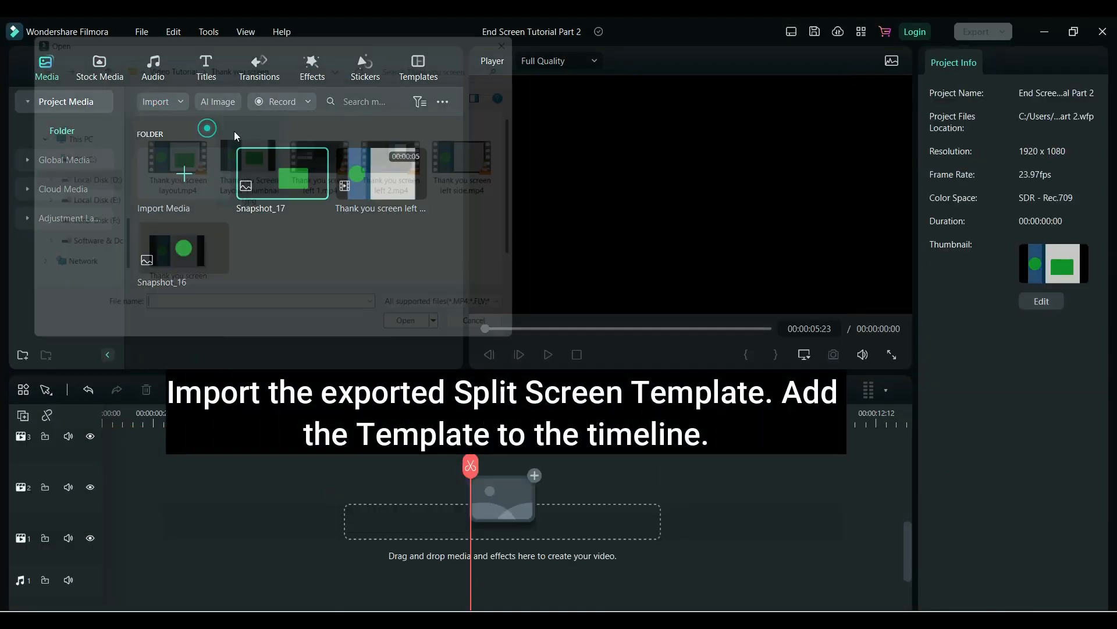
left_click(166, 159)
left_click(429, 343)
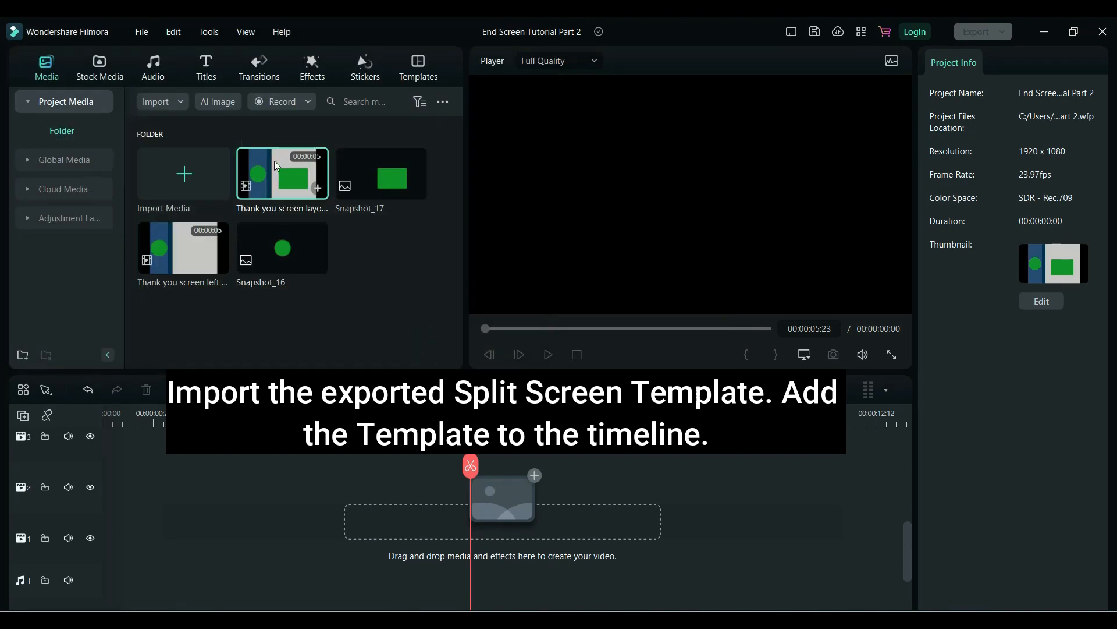
left_click_drag(274, 158, 265, 518)
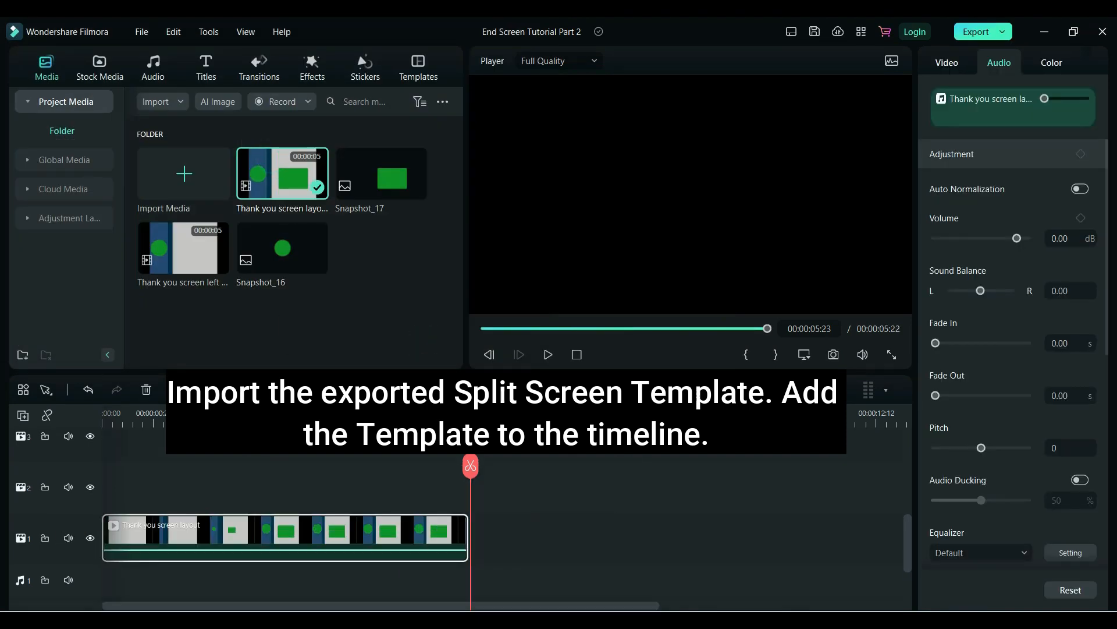
- Enable Chroma Key on the "Thank you screen layout" clip to remove its green circle and rectangle
left_click(548, 354)
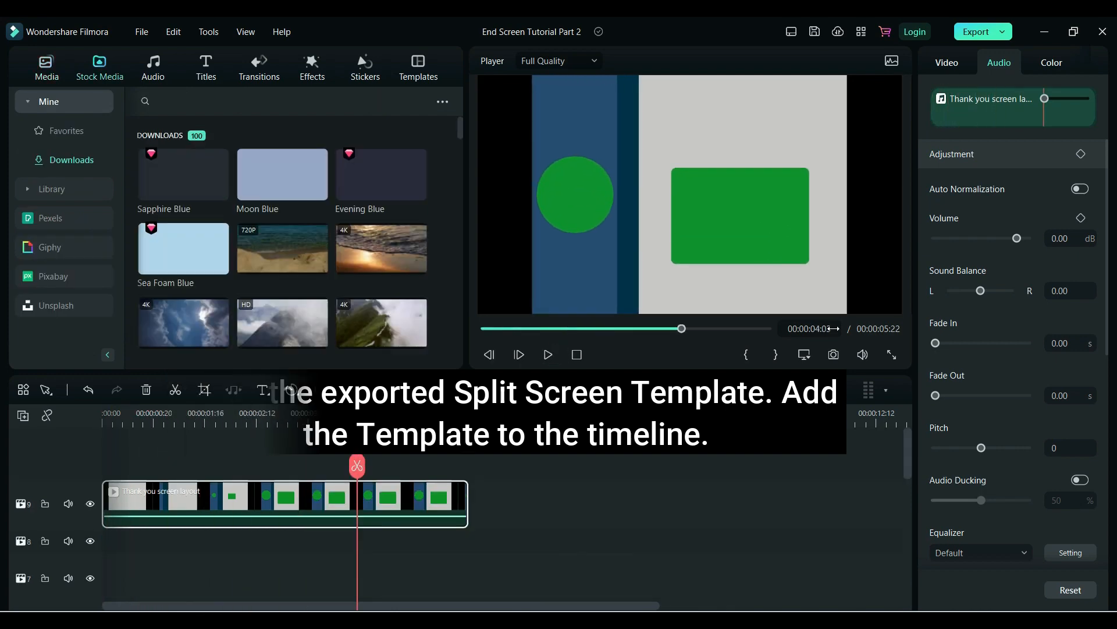
left_click(947, 62)
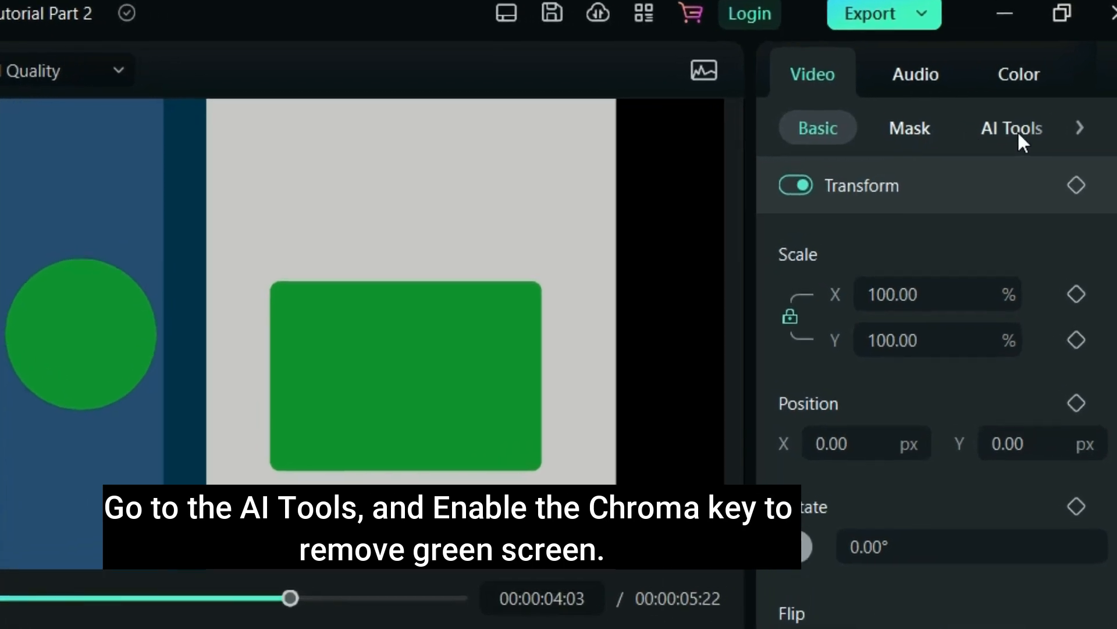
left_click(1018, 130)
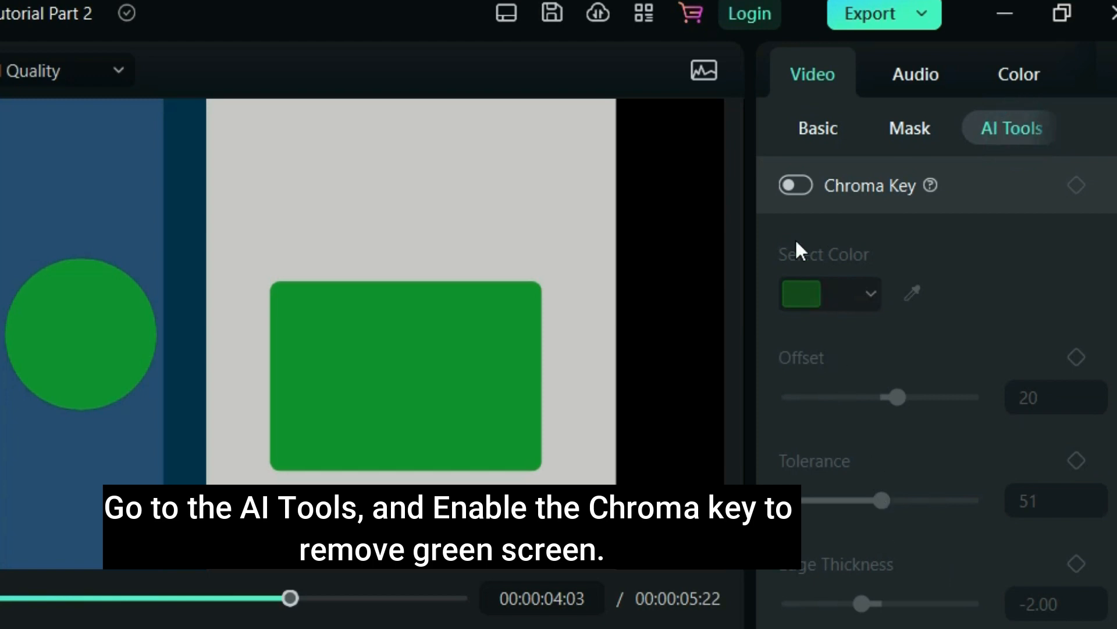
left_click(796, 186)
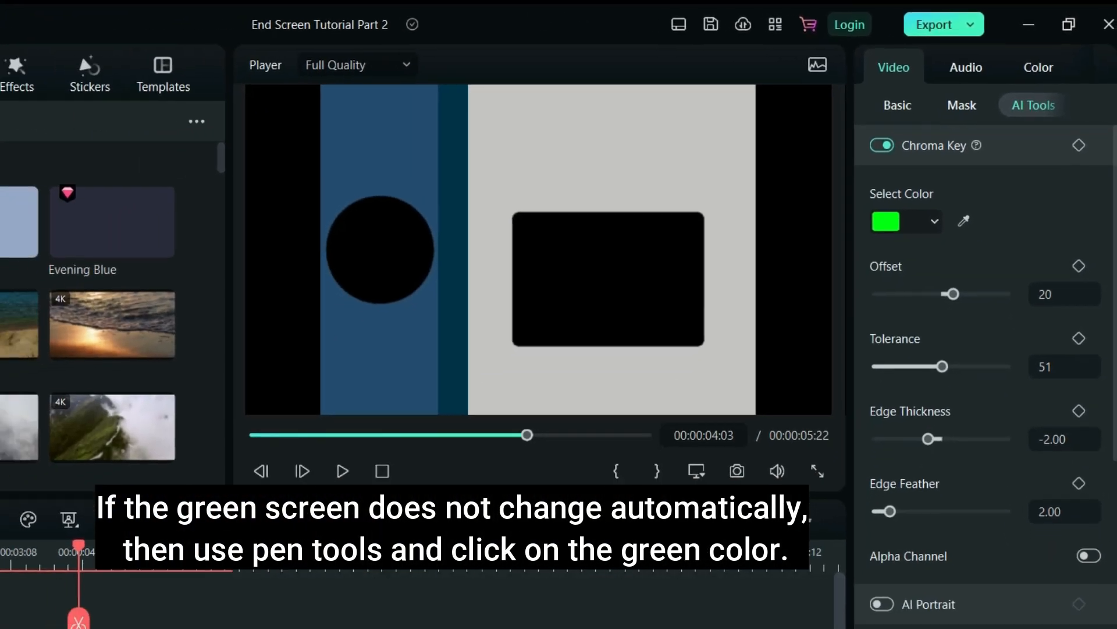
left_click(727, 476)
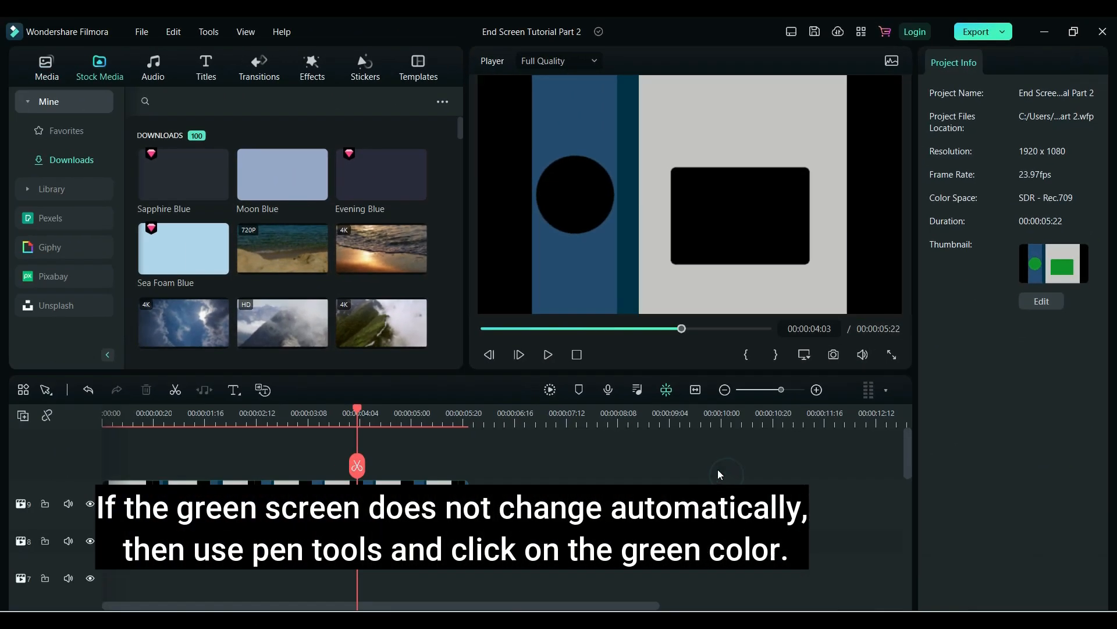
- Add the stock video of the man at a desk beneath the template, starting at zero and trimmed to the template's end at 00:00:05:22
left_click_drag(459, 132, 459, 225)
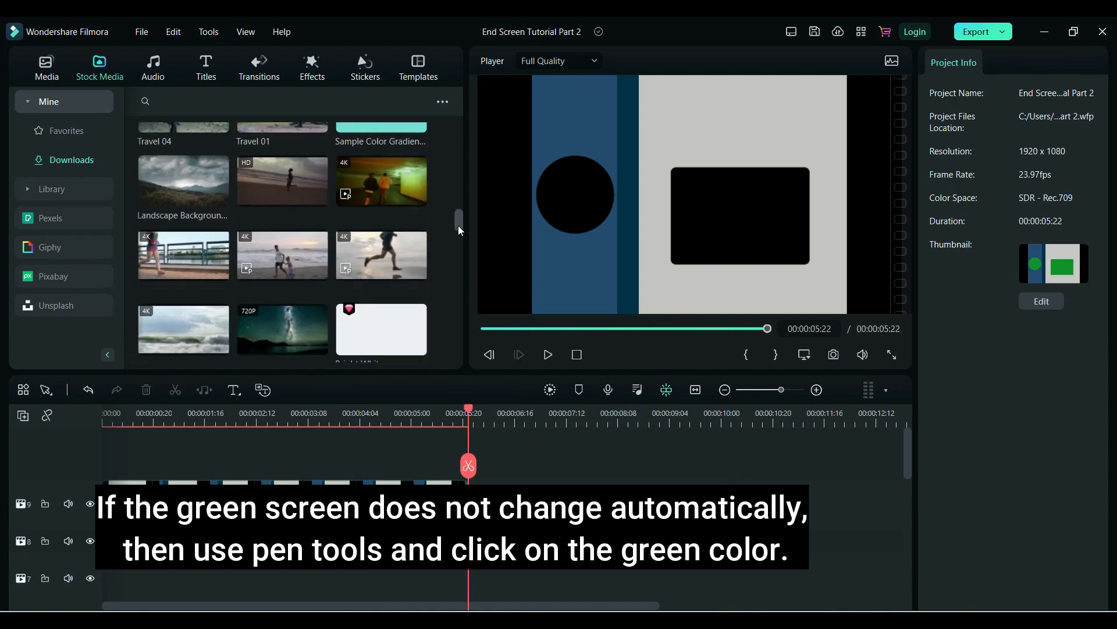
left_click_drag(459, 226, 459, 247)
left_click_drag(309, 195, 111, 544)
left_click(645, 348)
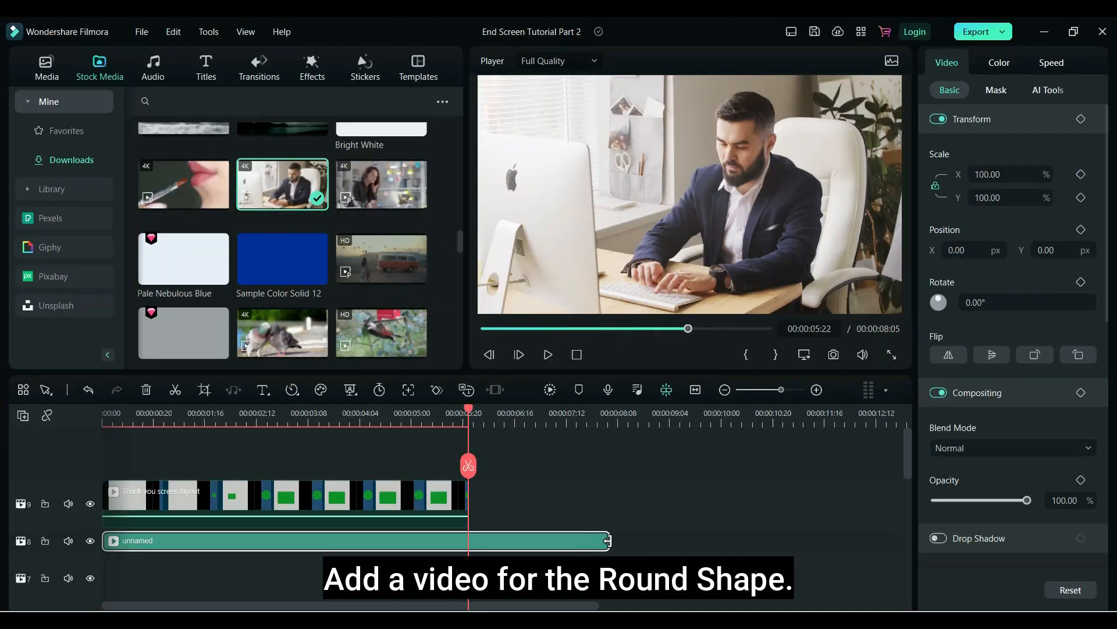
left_click_drag(547, 541, 470, 546)
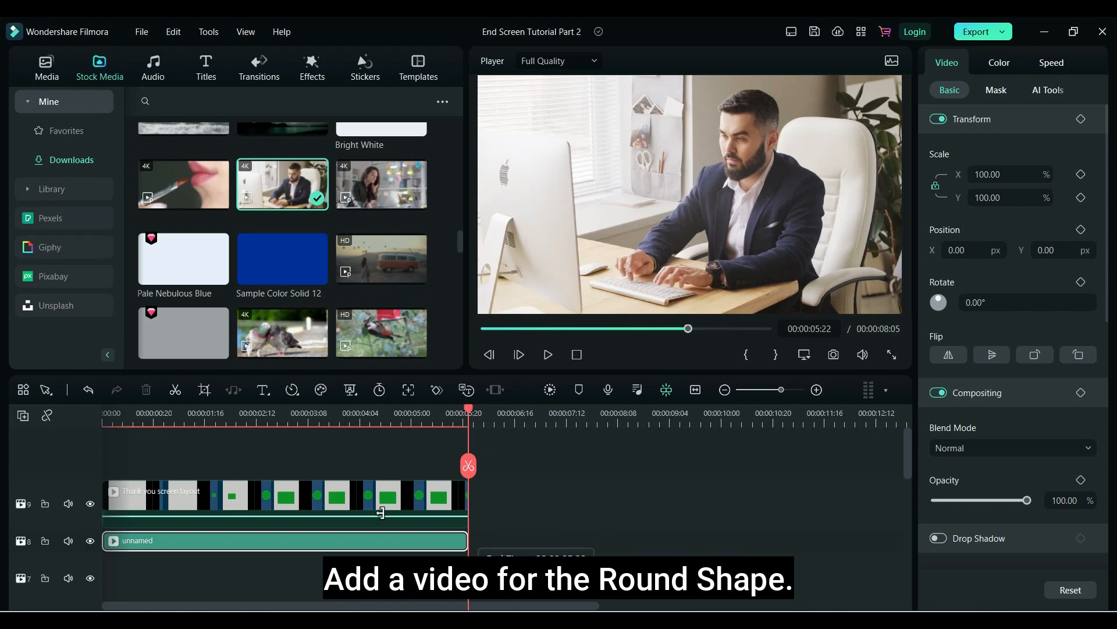
- Lock the template's track, then shrink and reposition the man's video so he fills the round opening
left_click(808, 227)
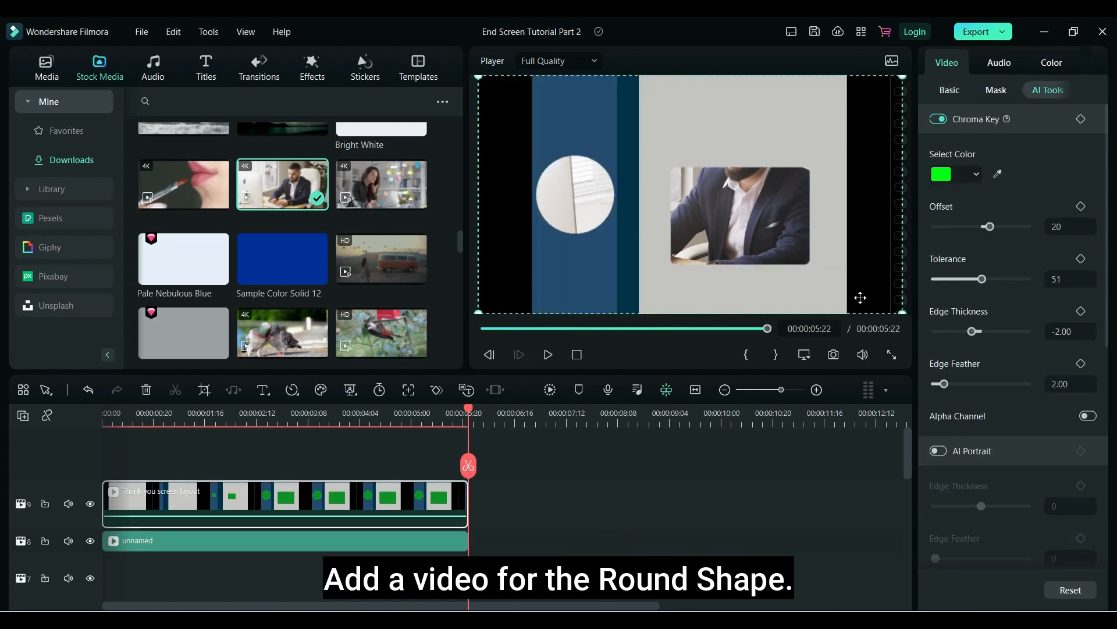
left_click(45, 504)
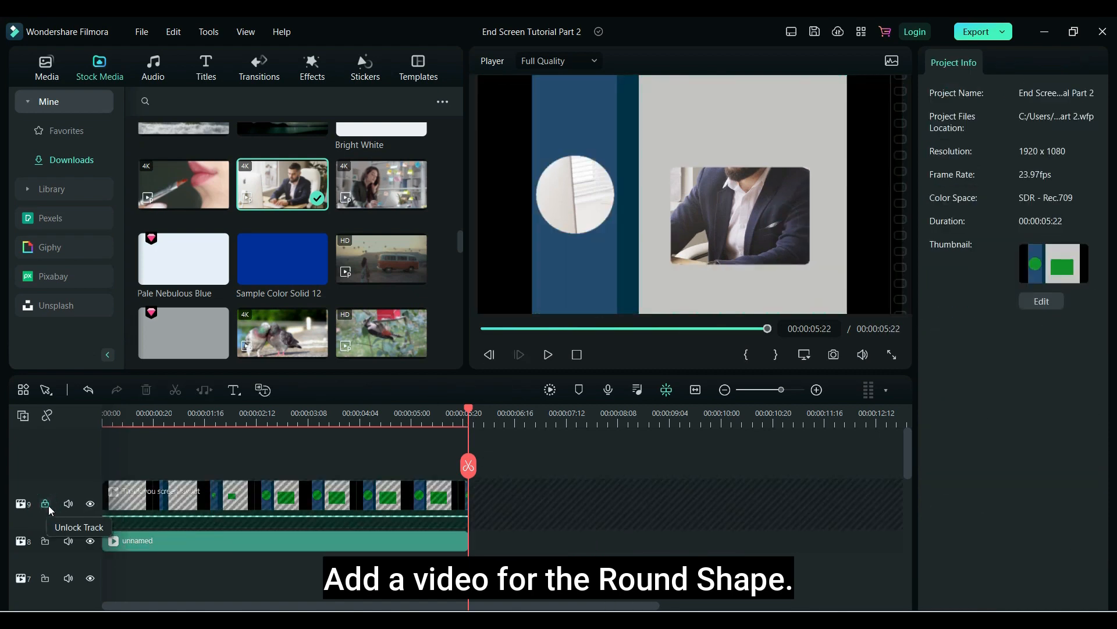
left_click(816, 306)
left_click_drag(890, 307, 700, 254)
left_click_drag(732, 291, 701, 274)
left_click_drag(672, 240, 617, 241)
left_click(703, 302)
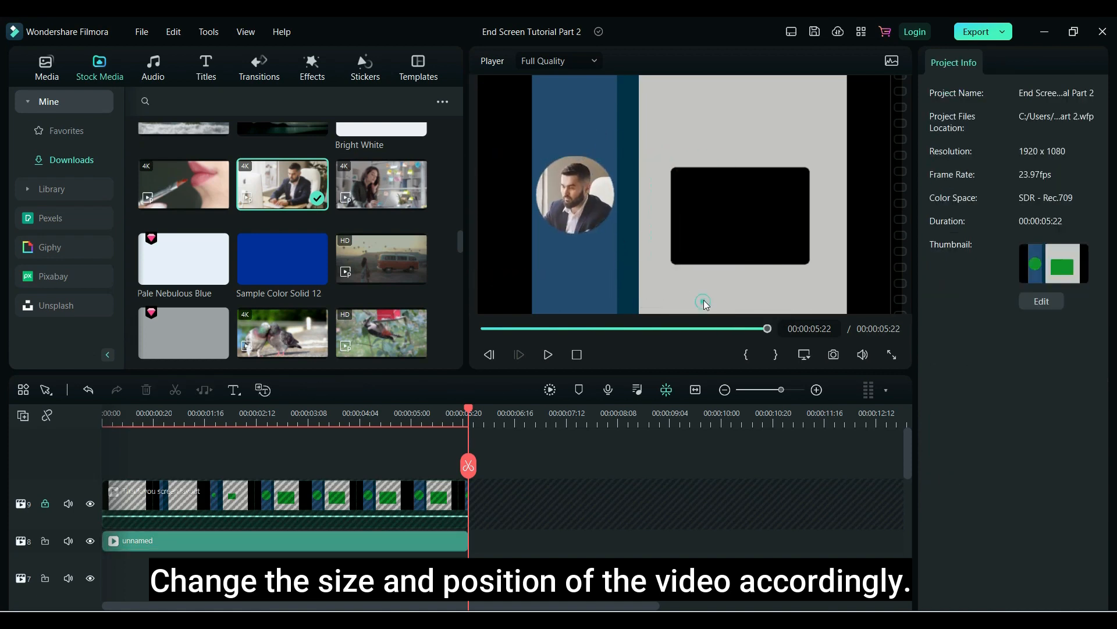
- Add the stock video of the woman with sticky notes on track 7 and trim it to end at 00:00:05:22
left_click_drag(394, 187, 780, 558)
left_click(724, 389)
left_click_drag(901, 547, 244, 540)
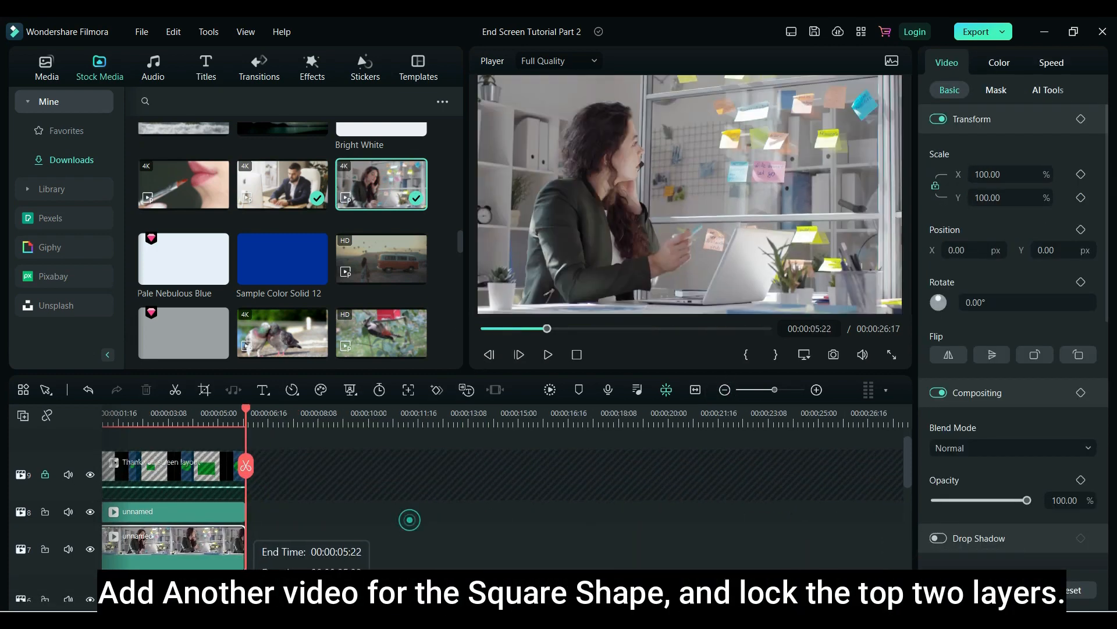
left_click(409, 519)
left_click_drag(175, 605, 47, 603)
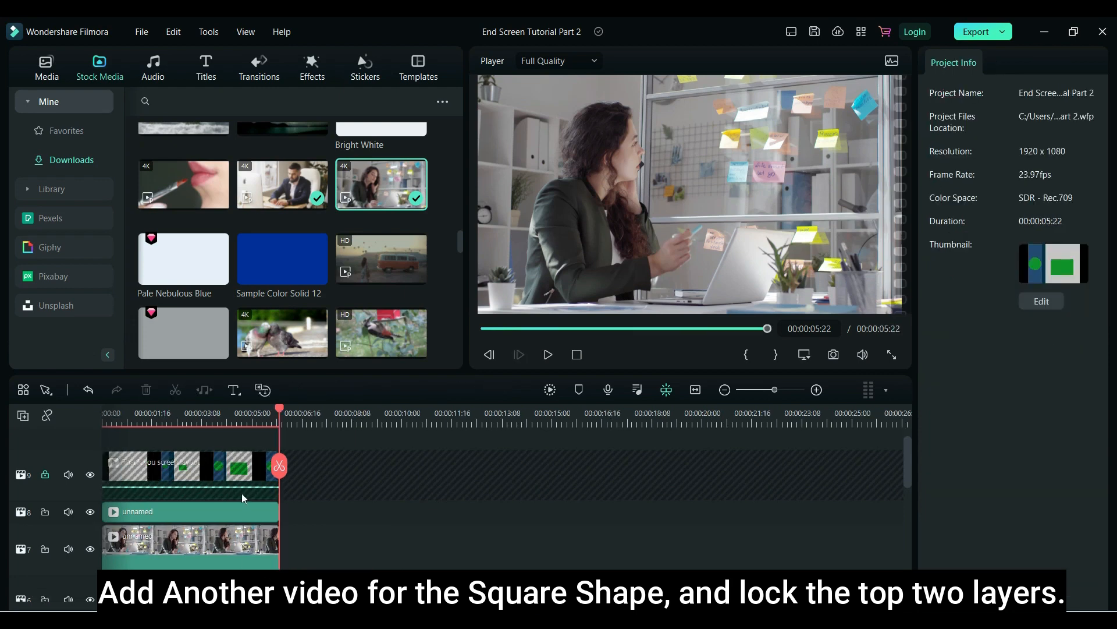
- Lock track 8, shrink and reposition the woman's video to fill the rectangular opening, and play the result
left_click(45, 511)
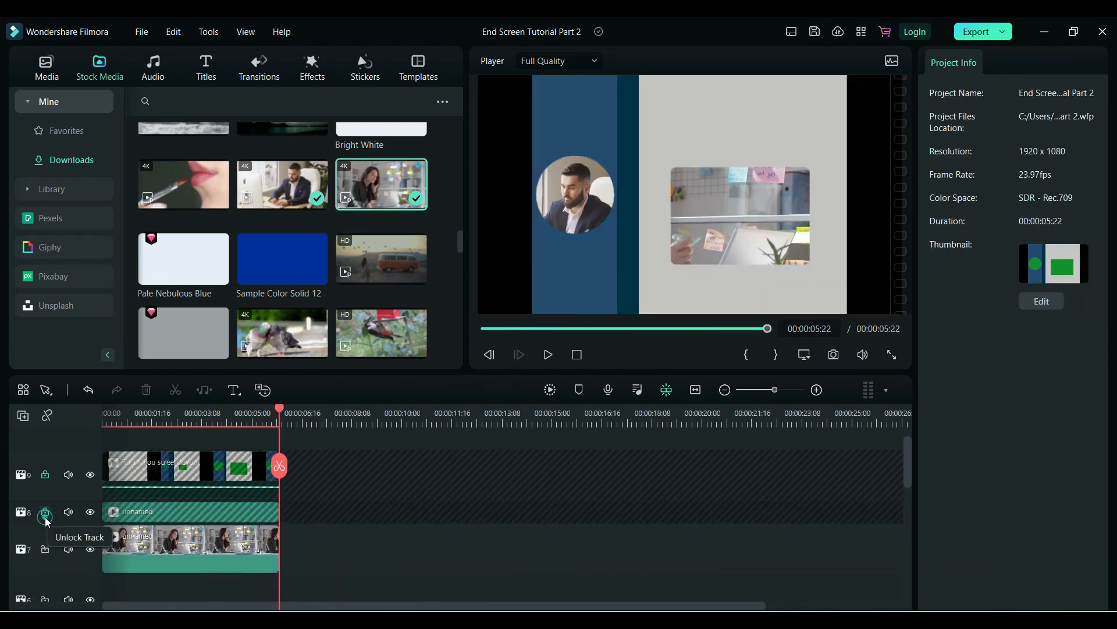
left_click(816, 389)
left_click(437, 550)
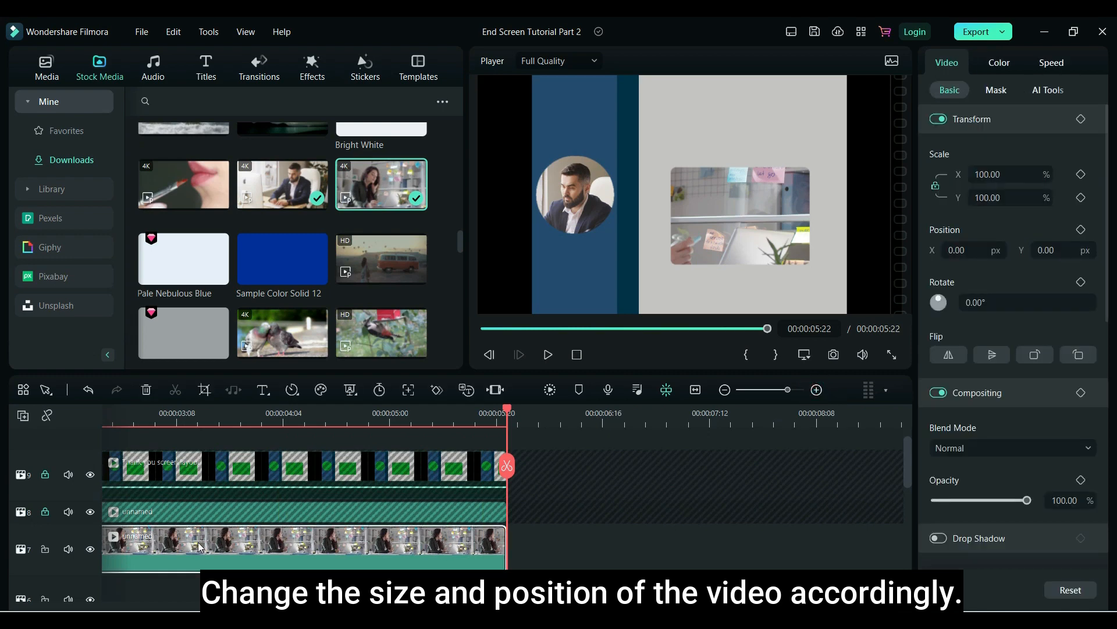
left_click_drag(711, 223, 734, 234)
left_click_drag(502, 88, 619, 145)
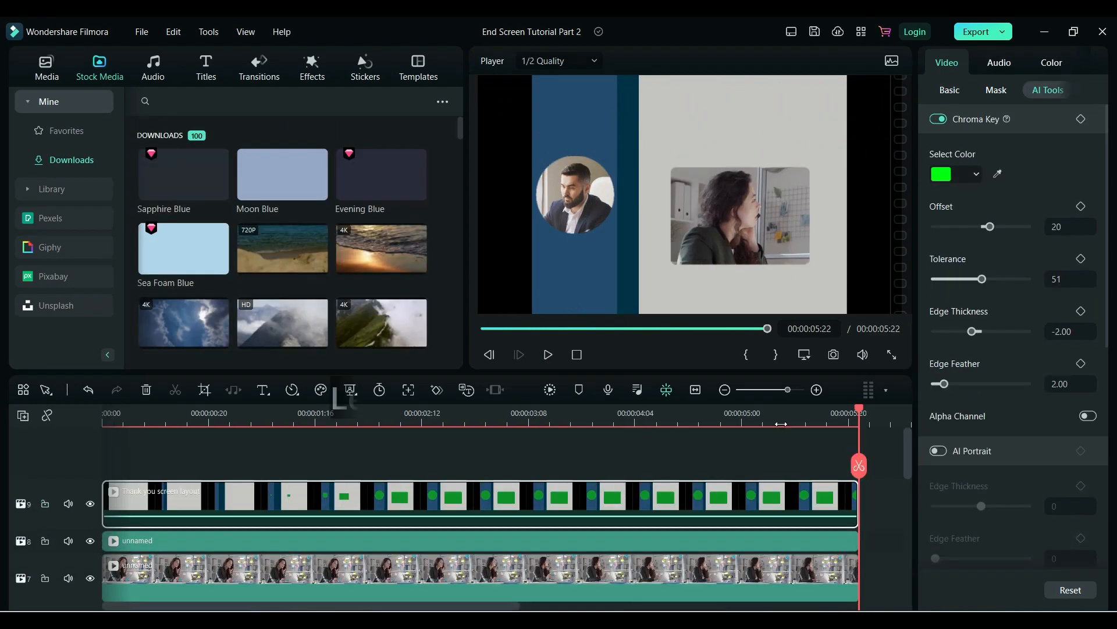
left_click(550, 355)
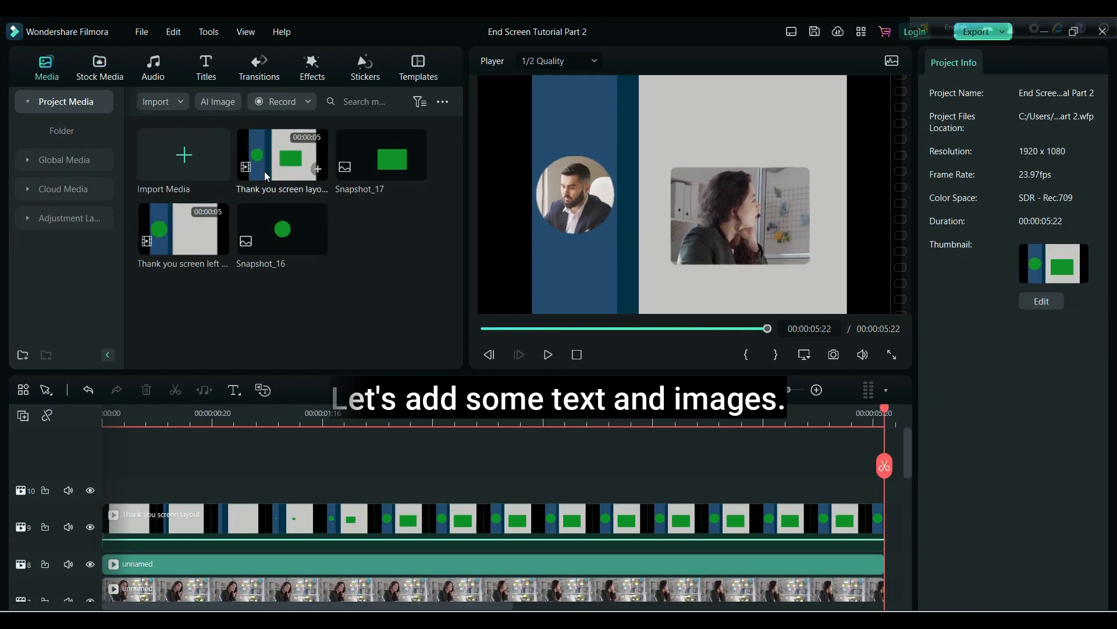
- Add a Default Title on track 10 above the template and extend it to the template's end
left_click(206, 67)
left_click_drag(181, 177, 117, 487)
left_click(725, 389)
left_click_drag(410, 489, 468, 489)
left_click(554, 496)
left_click(378, 414)
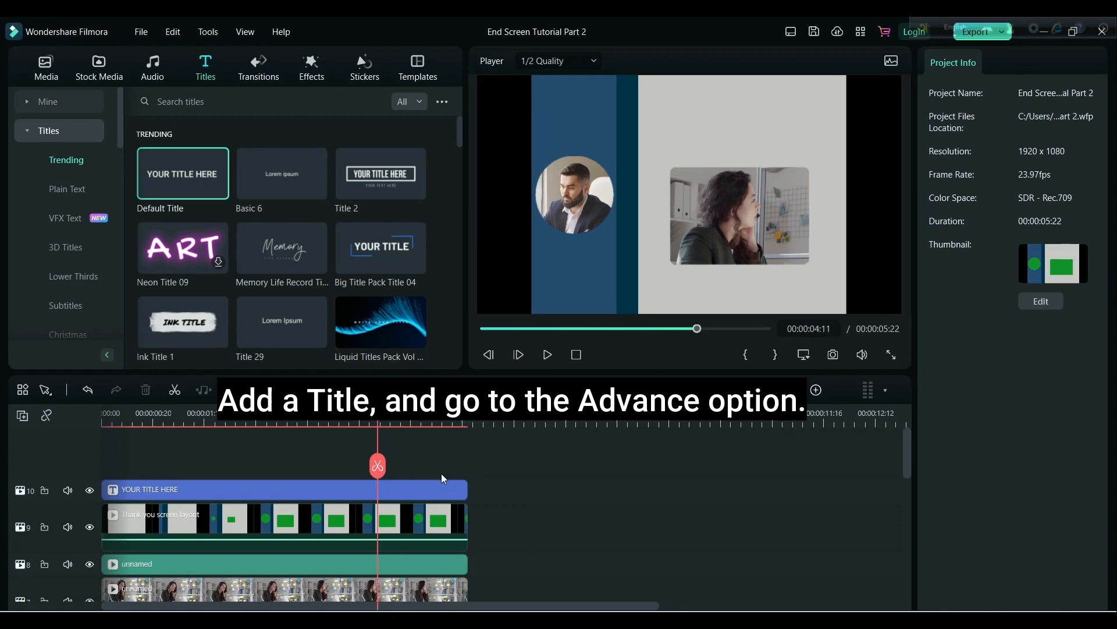
- In the title's advanced text editor, move the text above the woman's video and change it to "THANK'S FOR WATCHING!!!"
left_click(426, 489)
left_click(1055, 590)
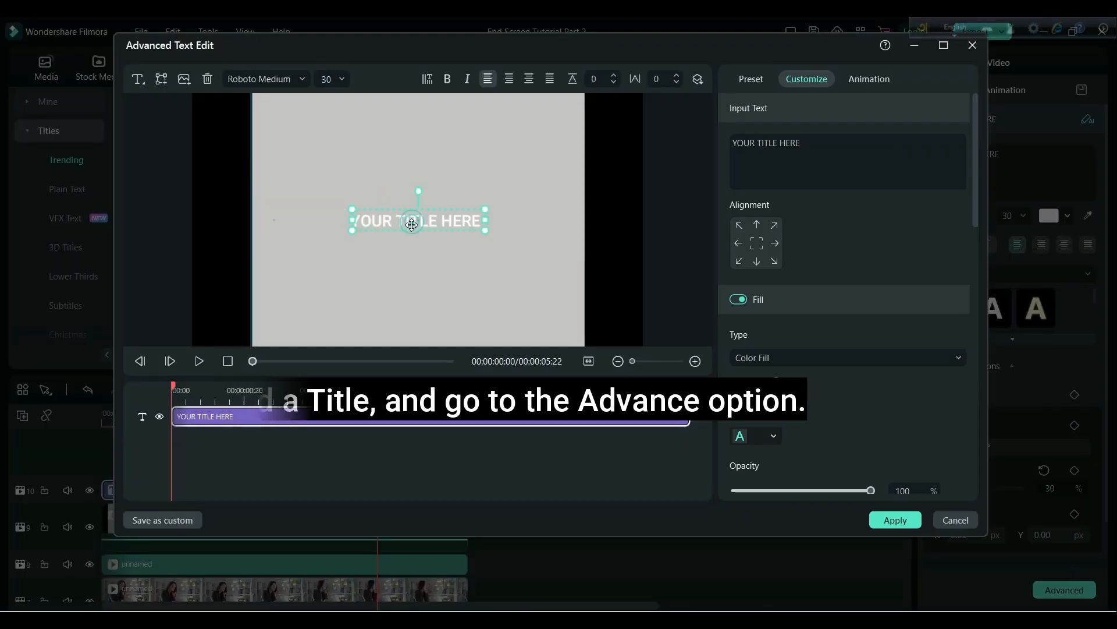
left_click_drag(435, 225, 461, 124)
triple_click(826, 143)
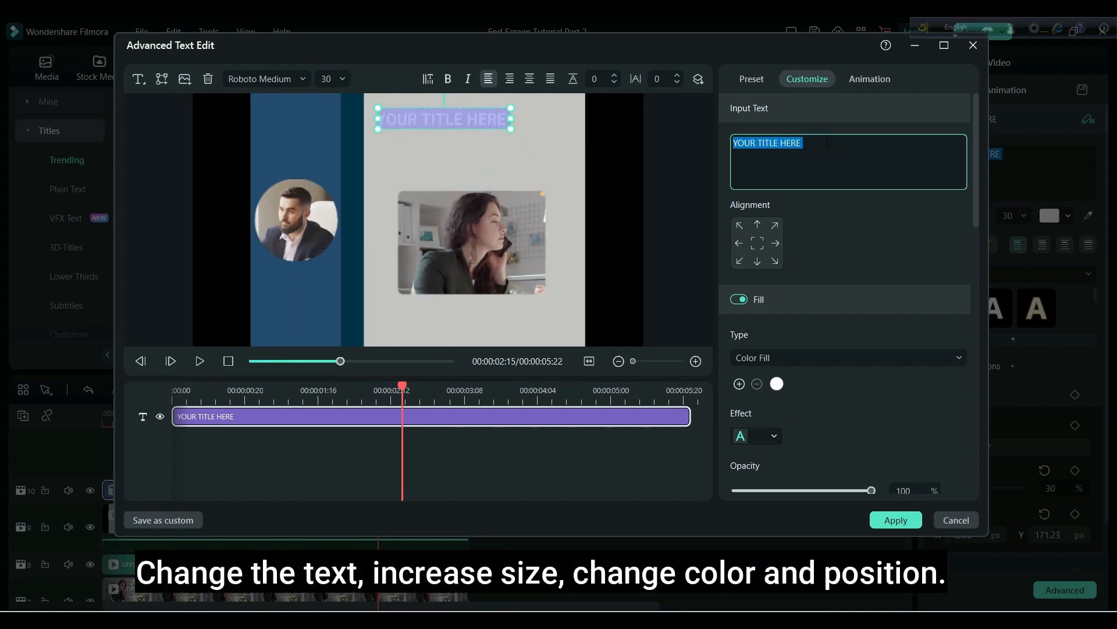
type("THANKS")
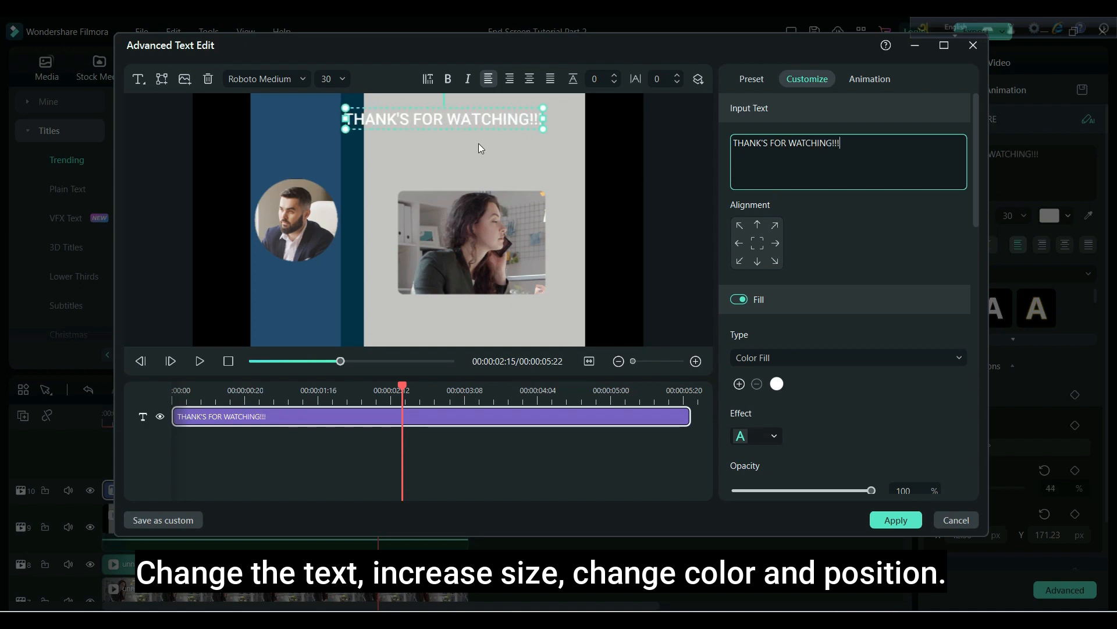
- Fill the "THANK'S FOR WATCHING!!!" text with dark grey and give it a Push entrance animation lasting 2.63 s
left_click(869, 79)
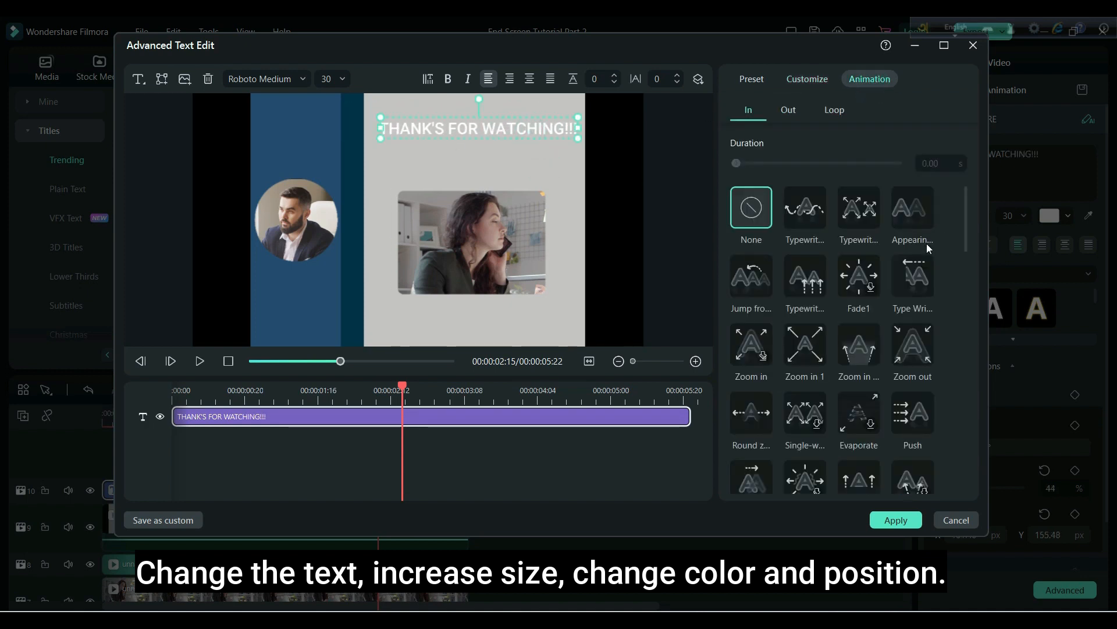
left_click(751, 82)
left_click(807, 79)
left_click(777, 385)
left_click(809, 478)
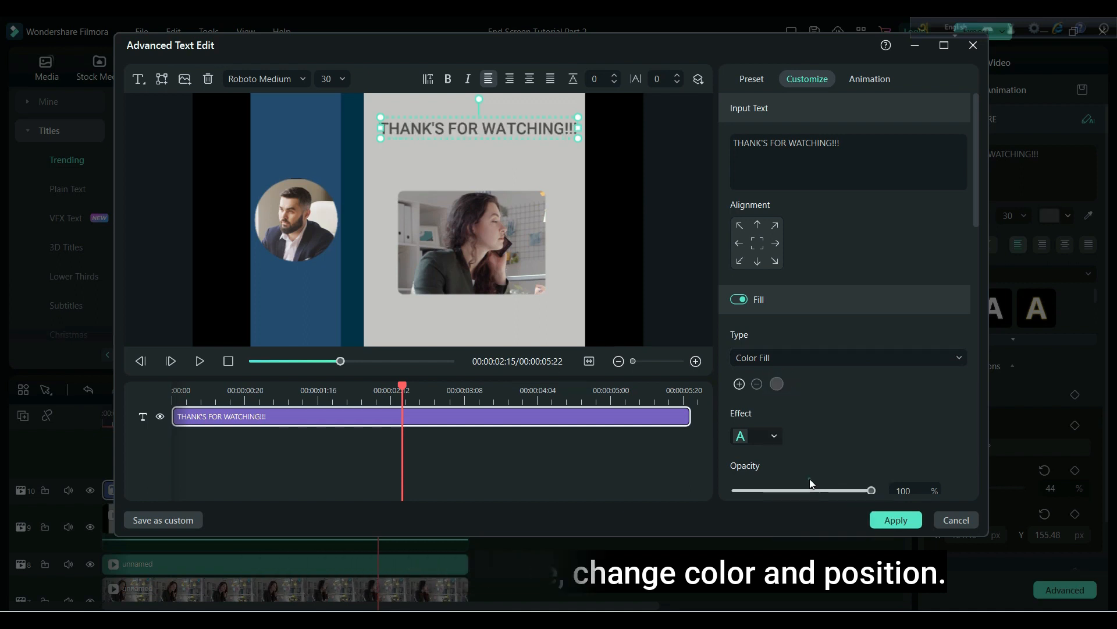
left_click(869, 78)
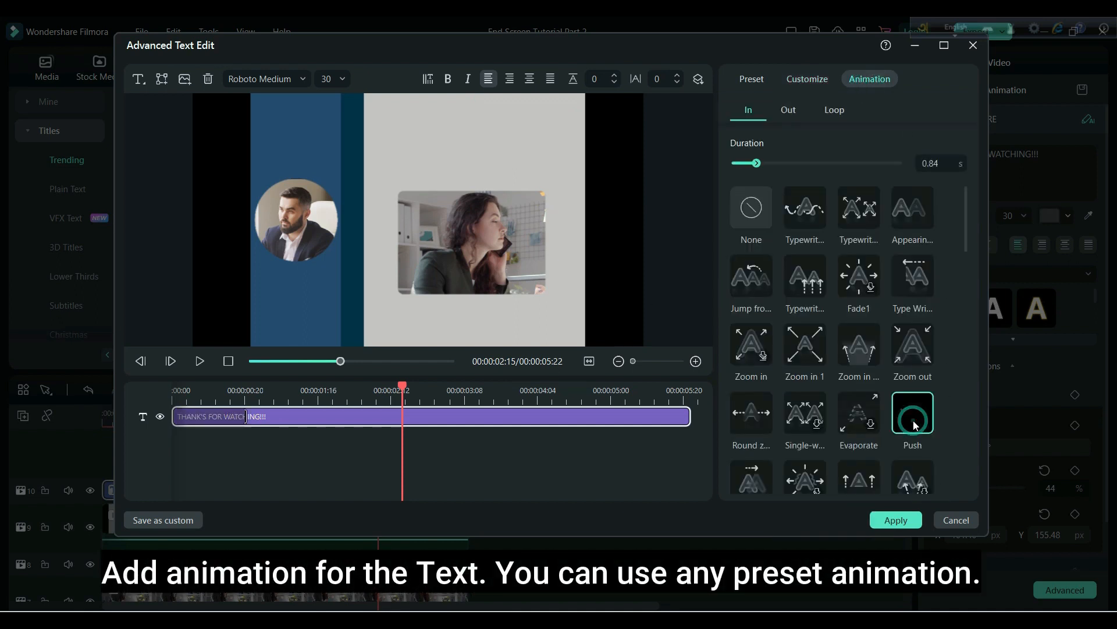
left_click_drag(240, 419, 403, 416)
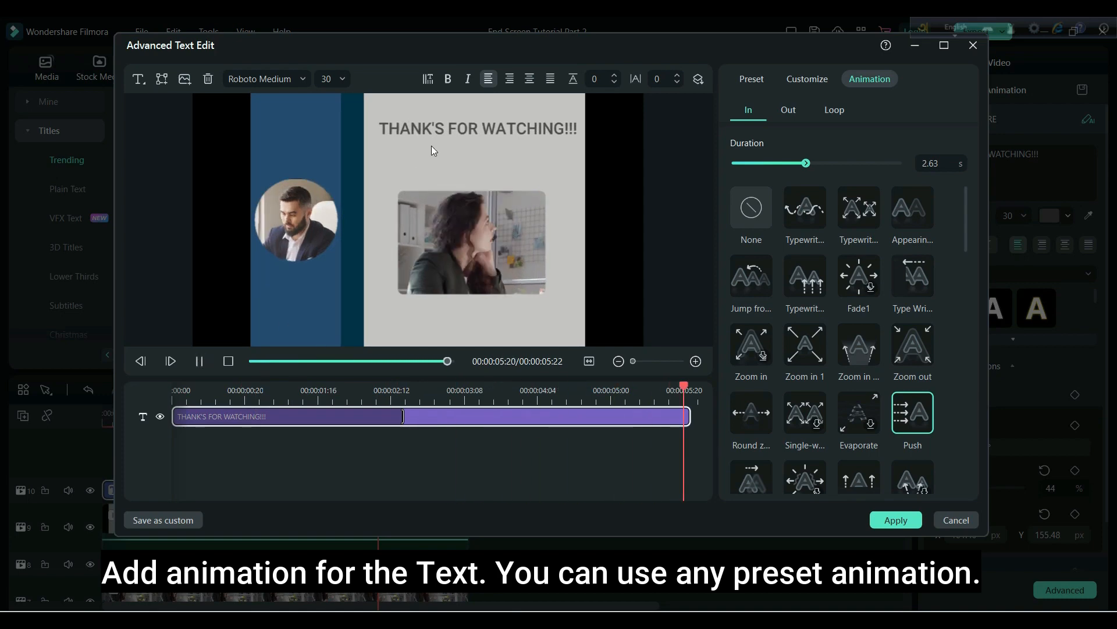
- Add a second text line reading "DON'T FORGET TO LIKE, SHARE & SUBSCRIBE" at font size 25 below the heading
left_click(138, 78)
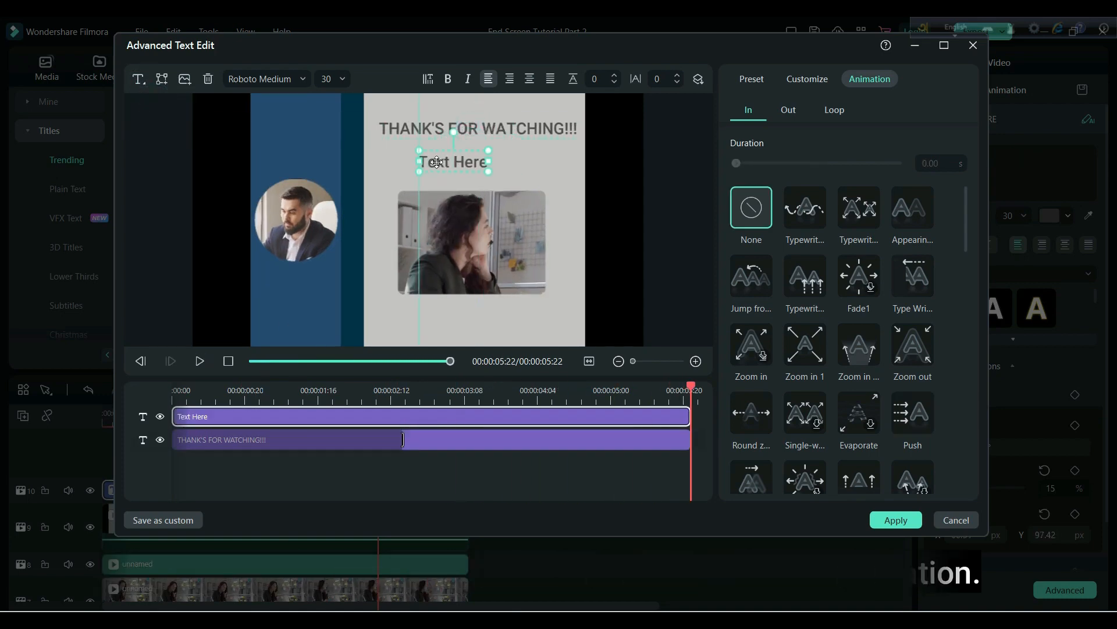
left_click(323, 78)
left_click(807, 79)
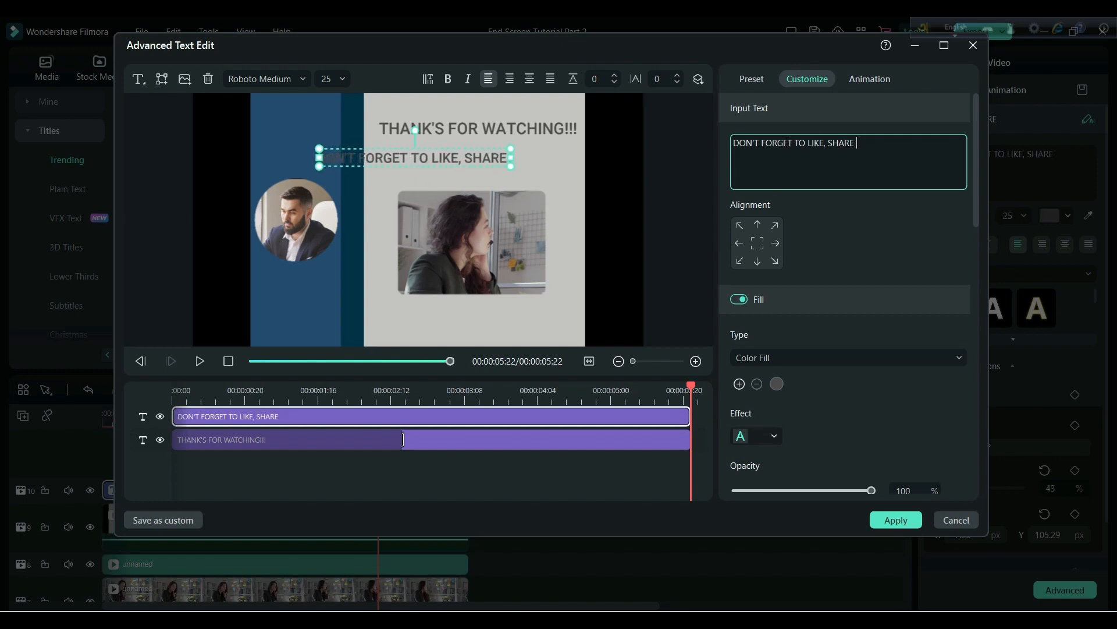
type("& SUBSCRIBE")
left_click_drag(479, 158, 578, 157)
- Reduce the second line's font size to 18 and align it directly beneath "THANK'S FOR WATCHING!!!"
double_click(326, 79)
type("20")
left_click_drag(406, 156, 448, 151)
double_click(326, 79)
type("18")
left_click(462, 157)
left_click(463, 151)
- Apply the Push entrance animation to the "DON'T FORGET TO LIKE, SHARE & SUBSCRIBE" line and fill it with black
left_click(869, 79)
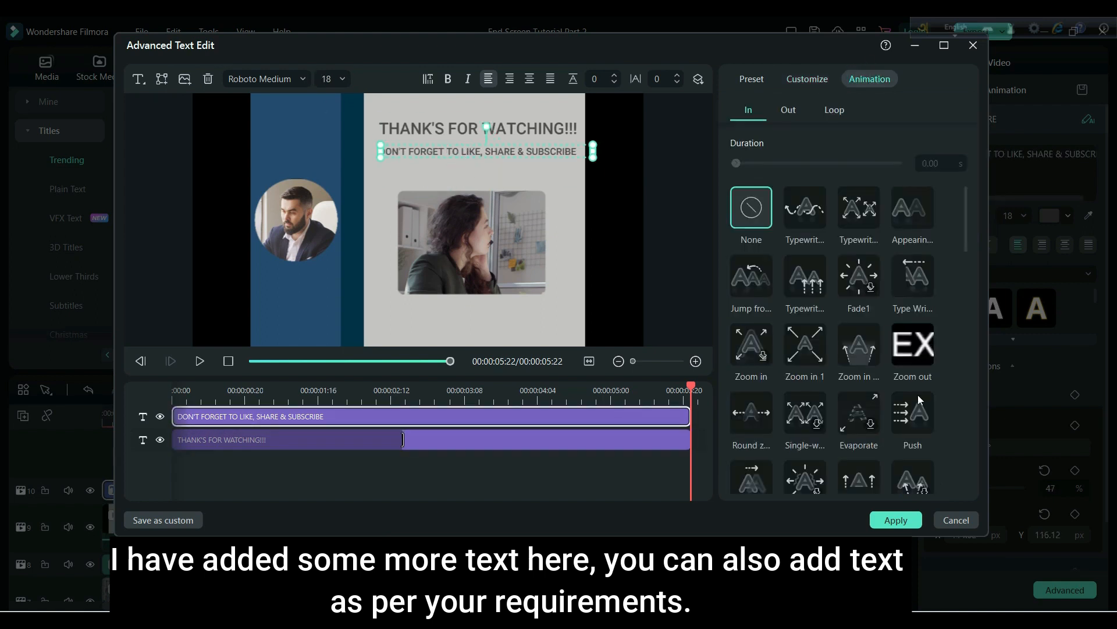
left_click(751, 79)
left_click(808, 78)
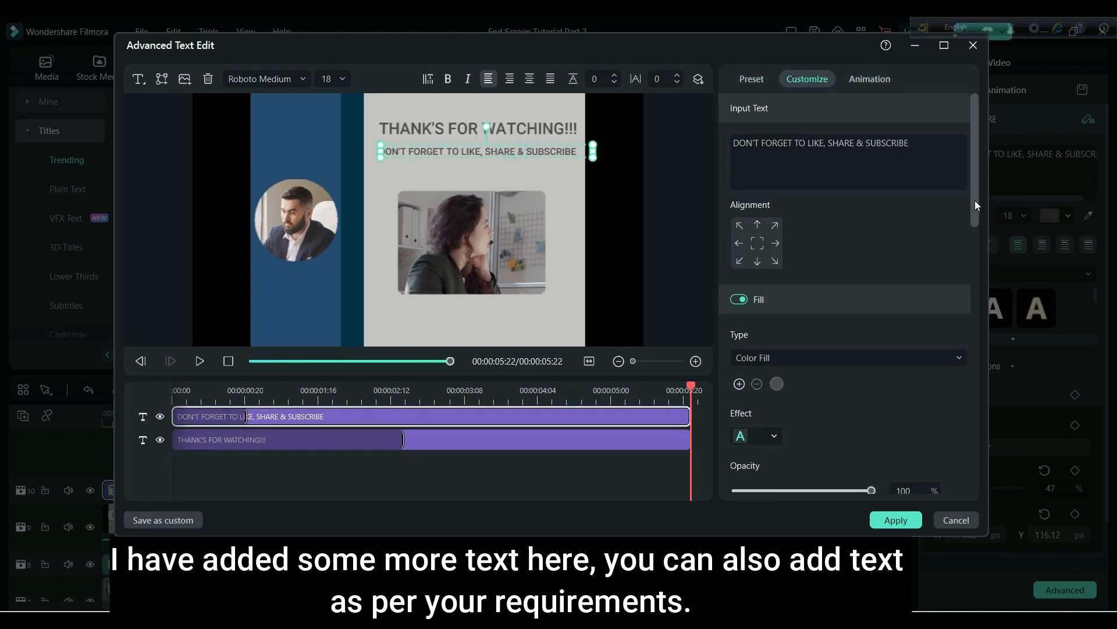
left_click_drag(975, 201, 976, 251)
left_click(777, 234)
left_click(781, 324)
left_click(657, 326)
- Add a third text line "CORPORATE VIDEO" just above the woman's video and fill it with dark blue
left_click(156, 102)
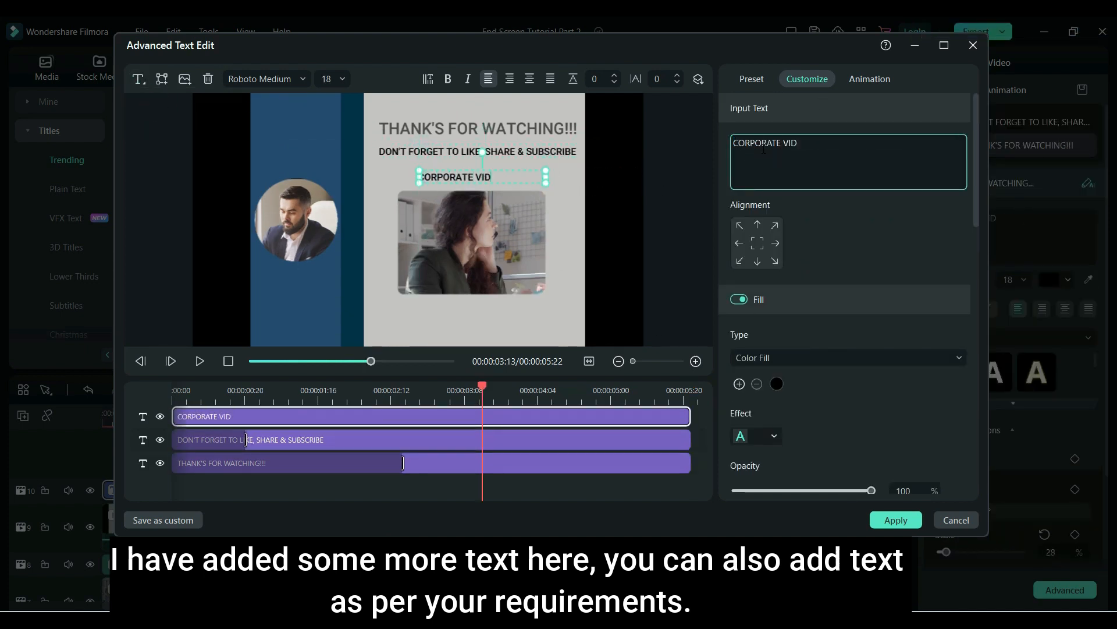
type("EO")
left_click(777, 384)
left_click(801, 526)
left_click(389, 187)
left_click(655, 411)
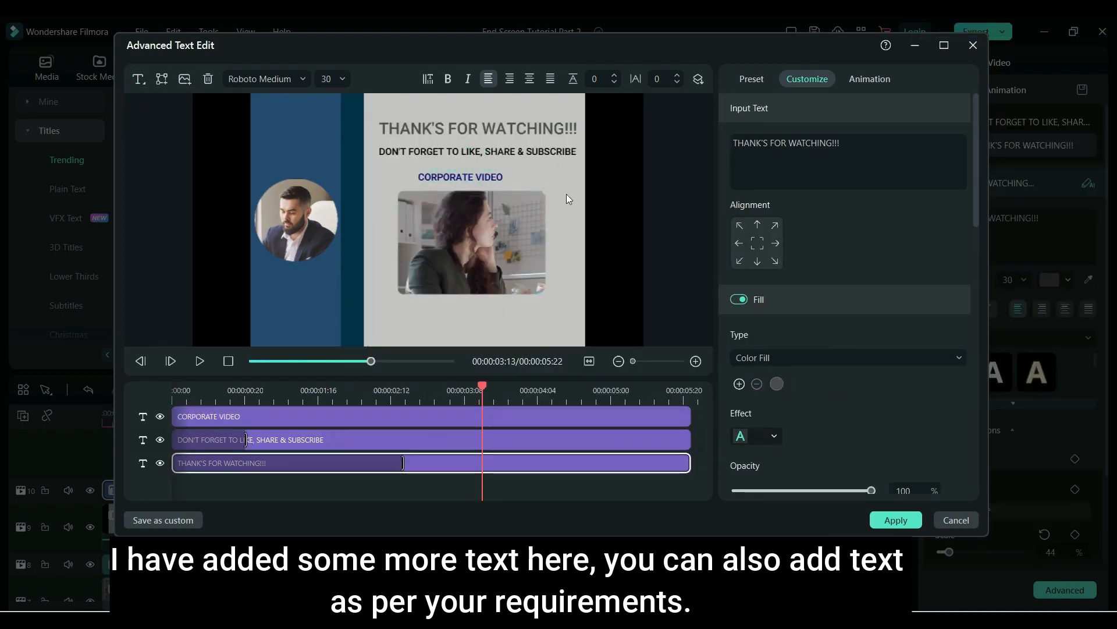
- Apply the Push entrance animation to "CORPORATE VIDEO" and extend both lower lines' animations to match the heading's animation duration
left_click(870, 79)
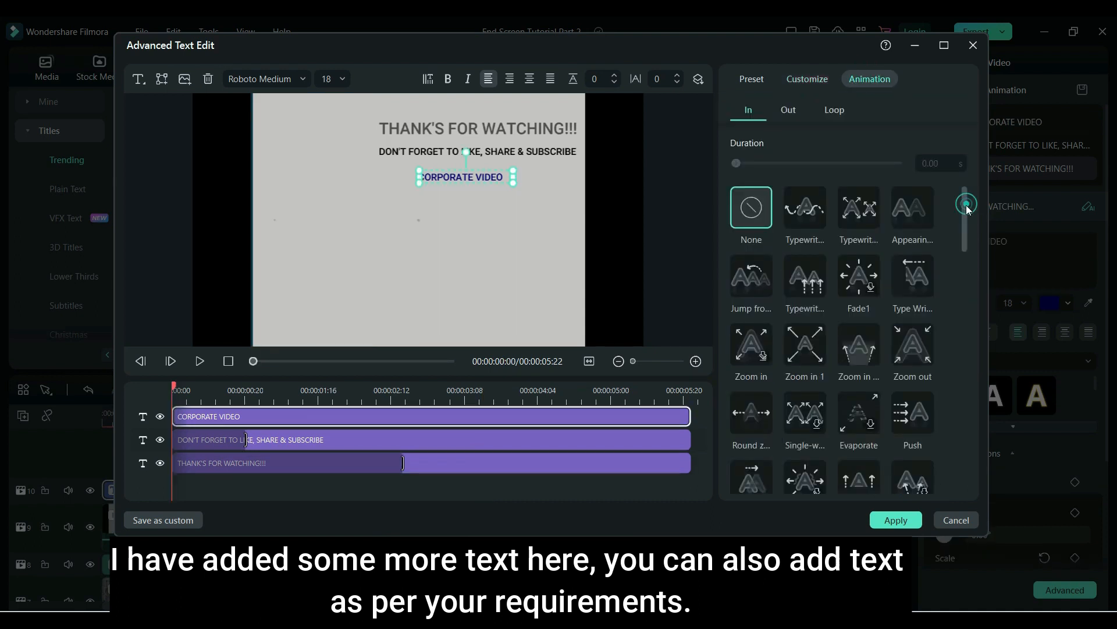
left_click(911, 406)
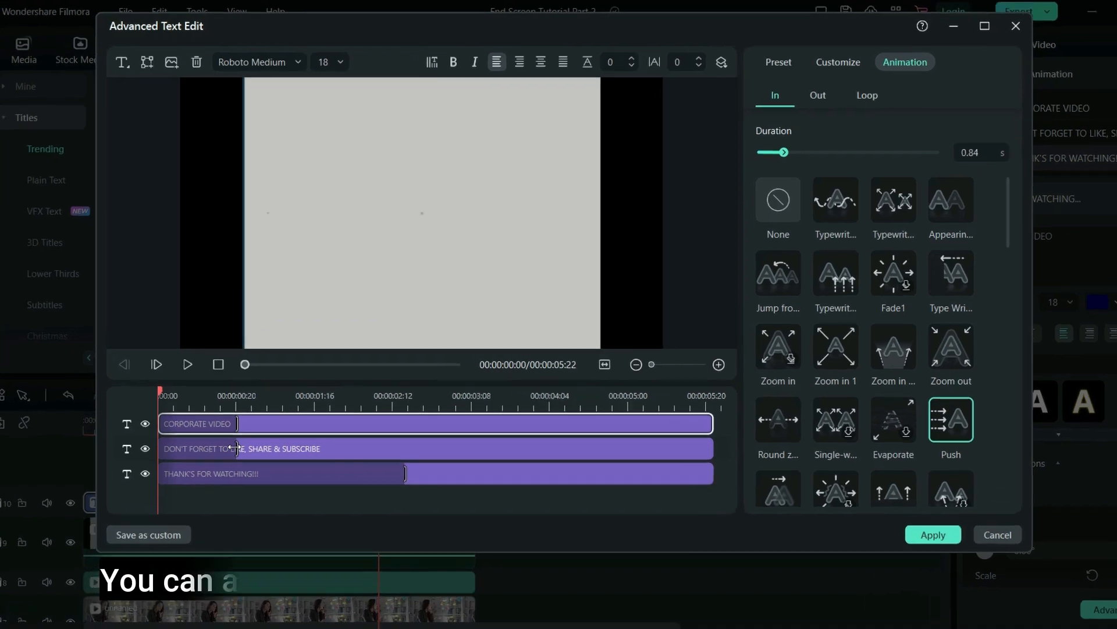
left_click_drag(245, 439, 397, 432)
left_click_drag(413, 491, 416, 490)
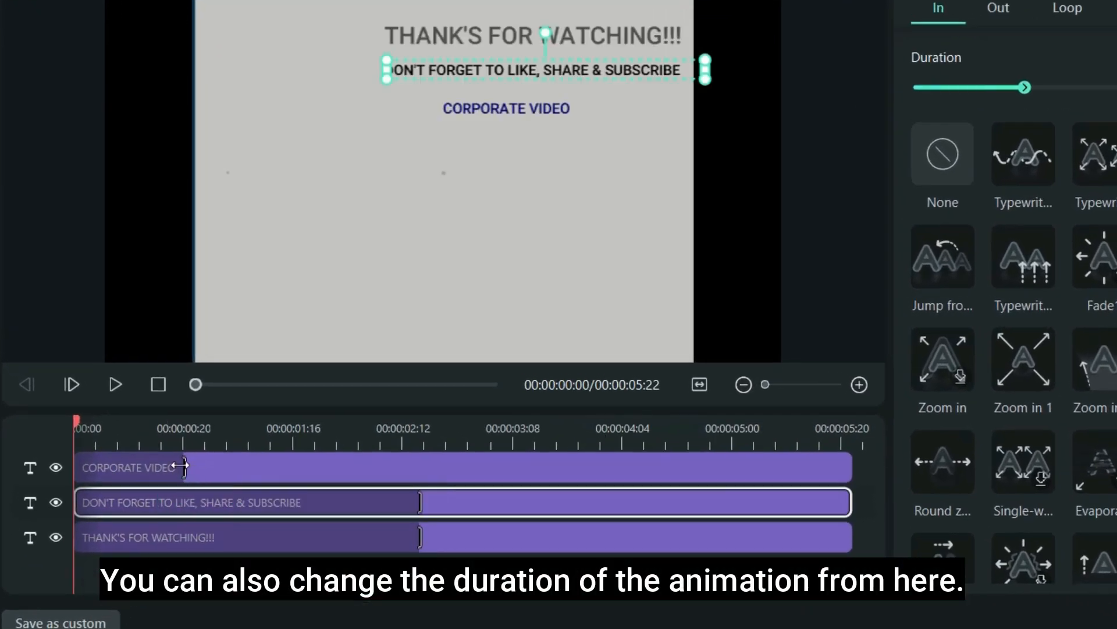
left_click_drag(184, 468, 420, 459)
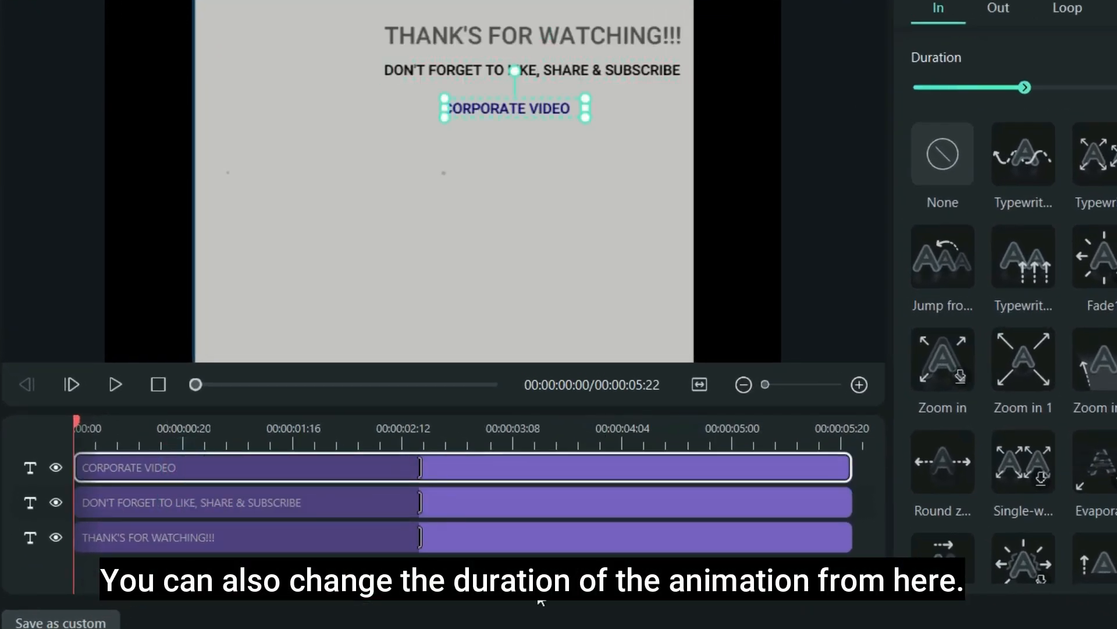
- Insert the social-media.png image from the "Thank you screen" folder into the title
left_click(543, 197)
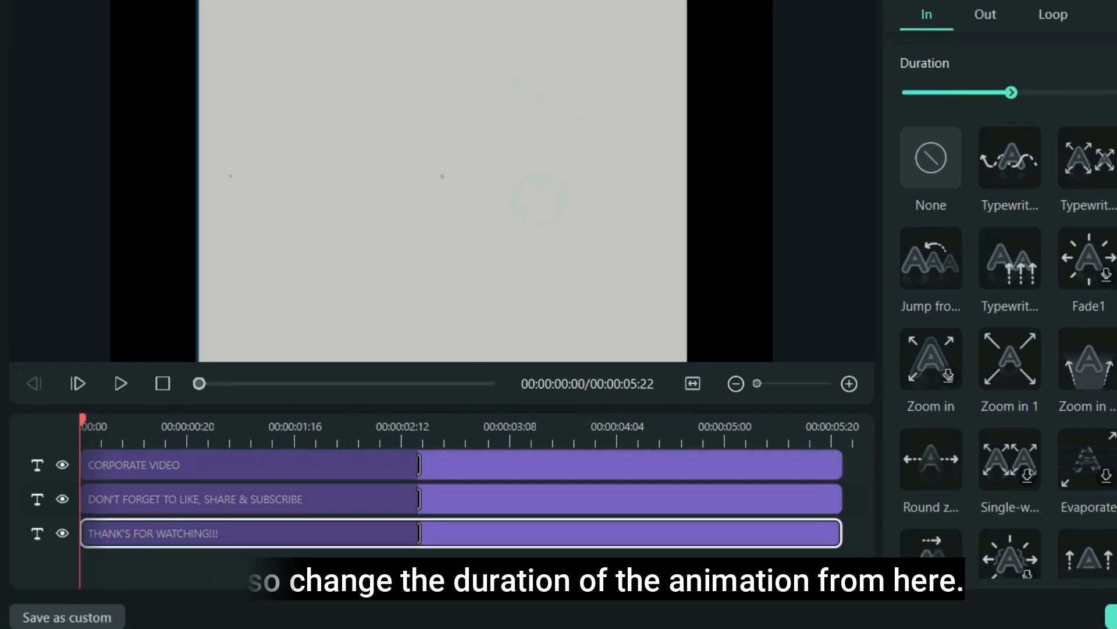
left_click(189, 80)
left_click(621, 356)
left_click(423, 389)
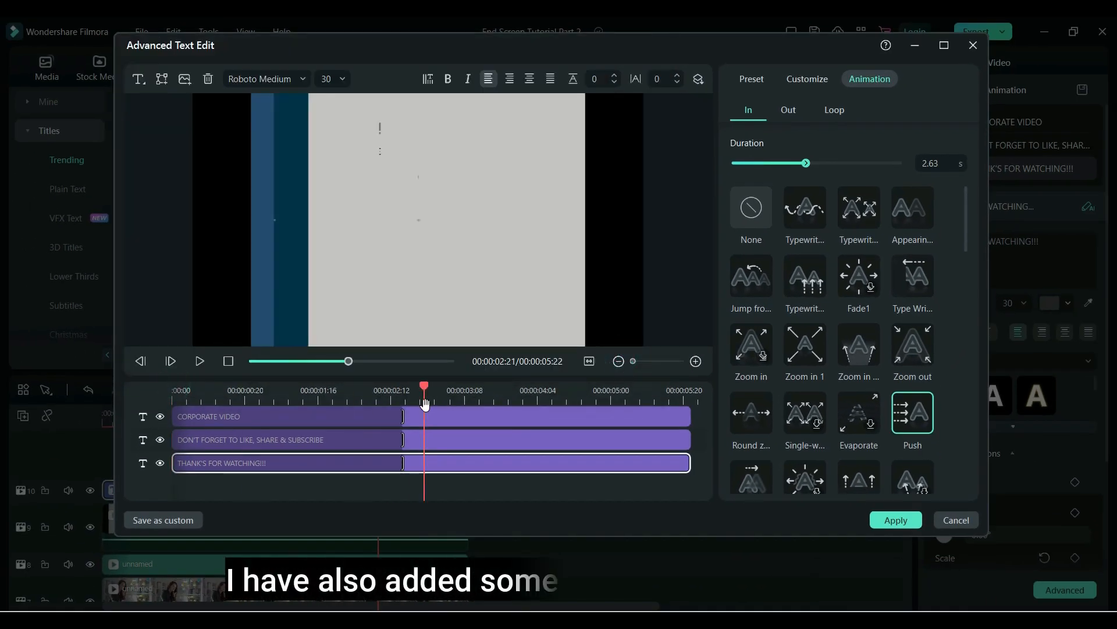
left_click(185, 79)
left_click(190, 197)
double_click(326, 224)
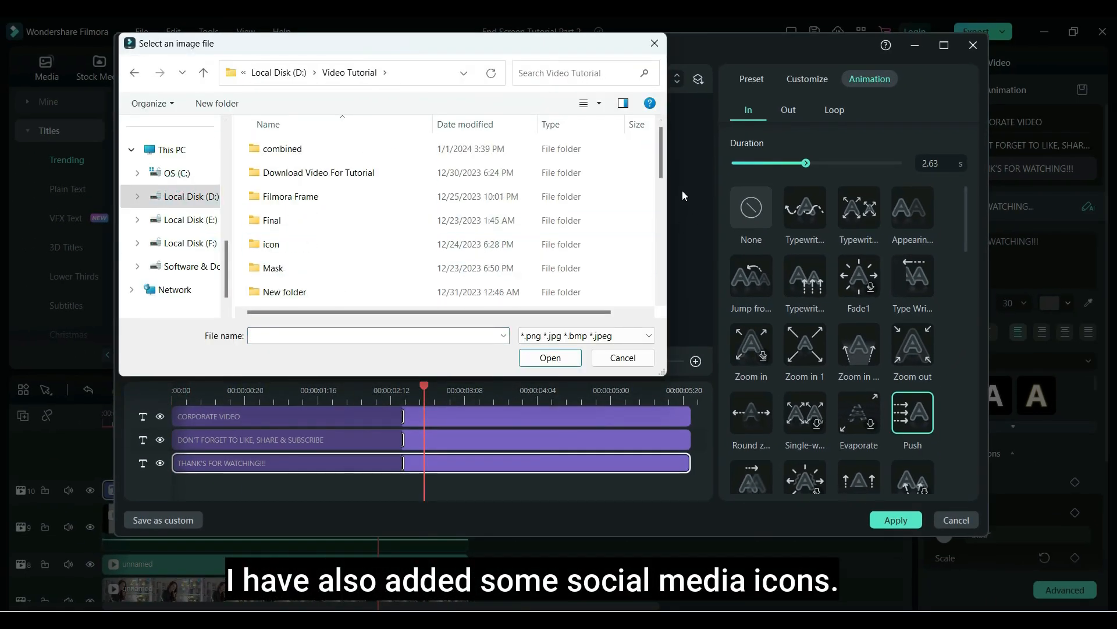
left_click_drag(662, 156, 662, 235)
left_click(342, 206)
double_click(342, 205)
left_click(284, 184)
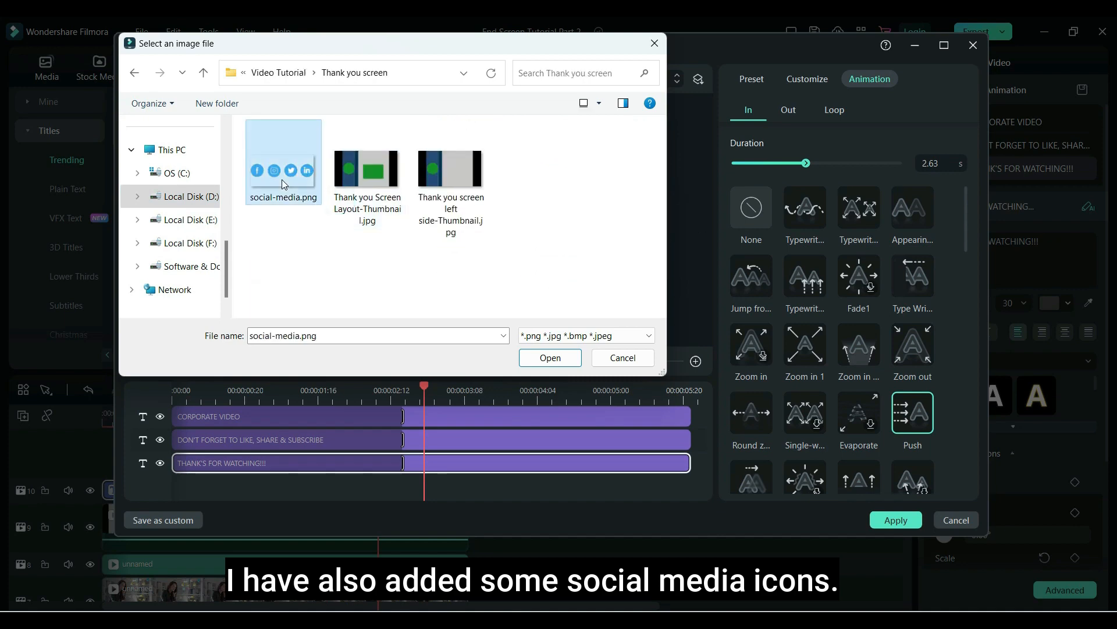
left_click(550, 357)
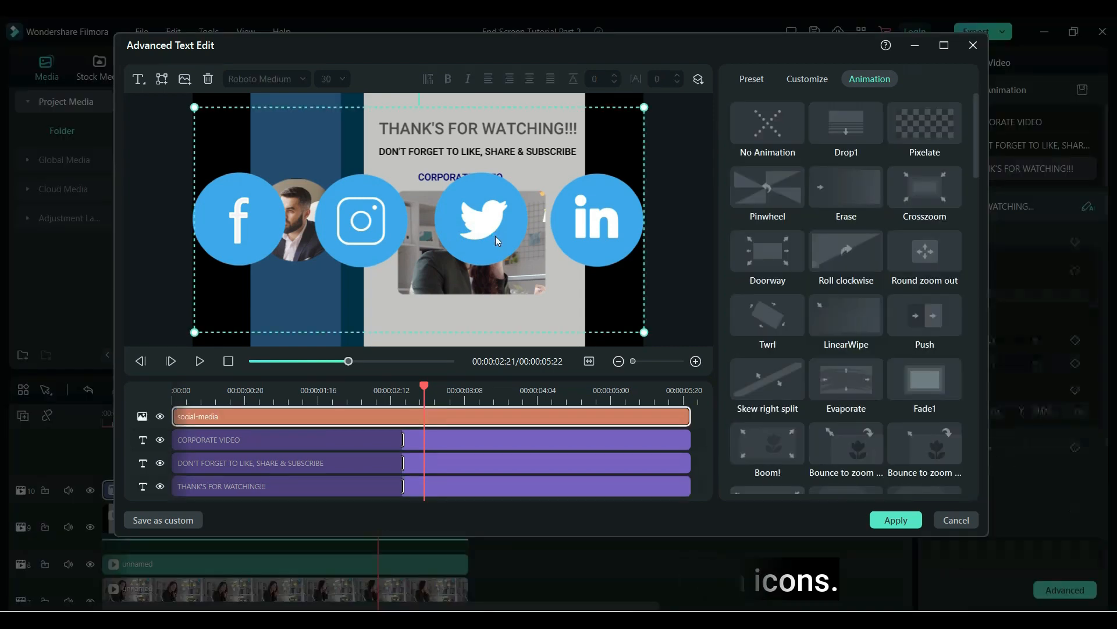
- Scale the social media icons down to about 17% just below the woman's video and centre "CORPORATE VIDEO" above that video
left_click_drag(644, 107, 409, 320)
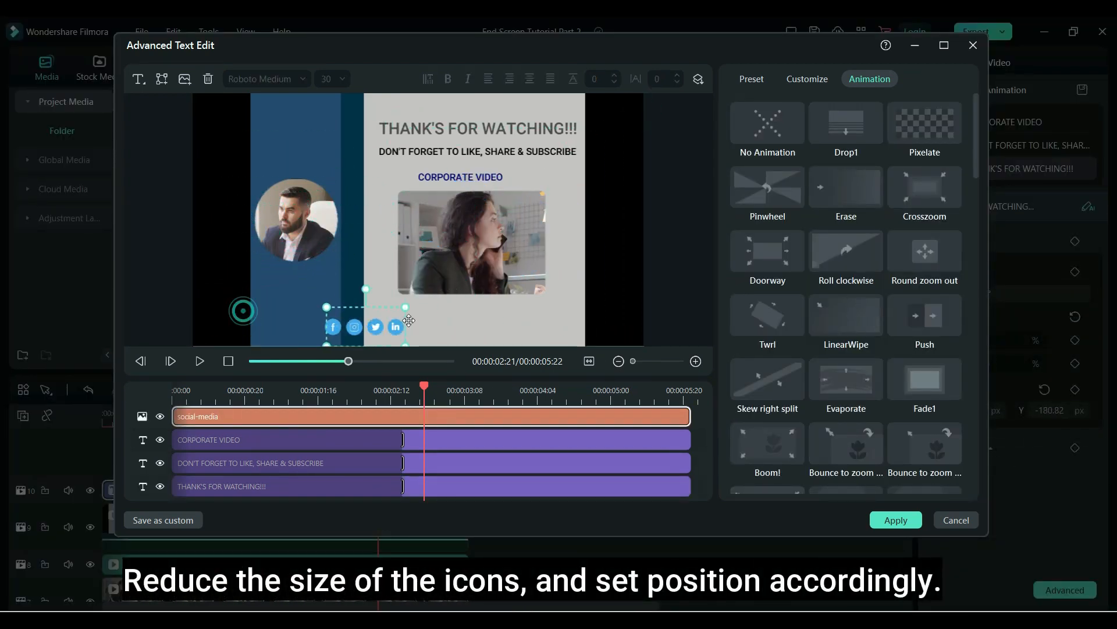
left_click(545, 313)
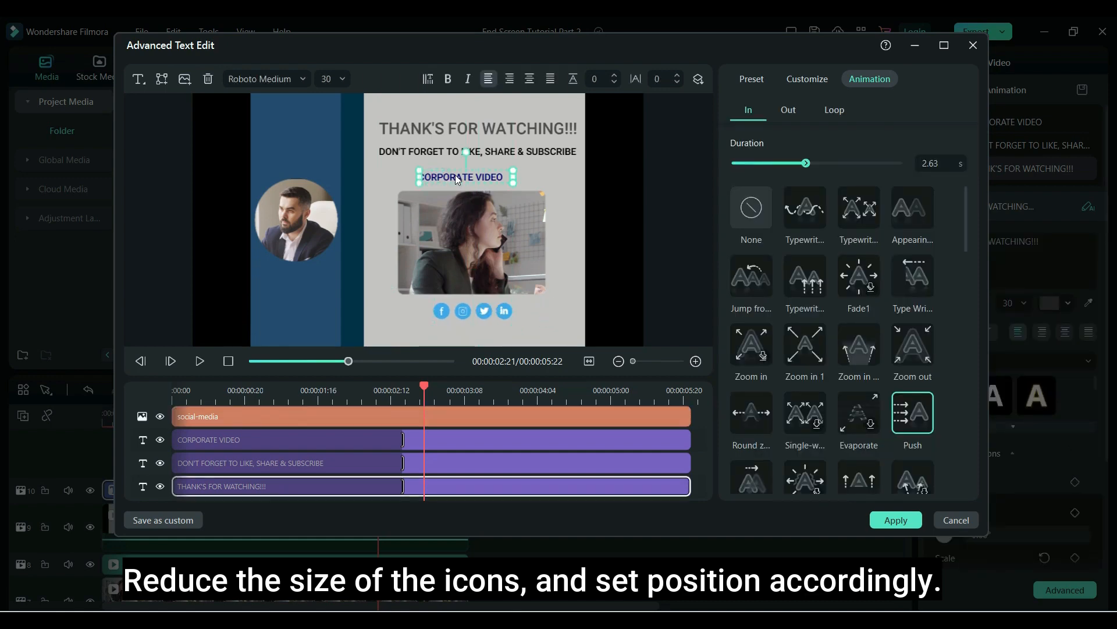
left_click_drag(455, 175, 473, 176)
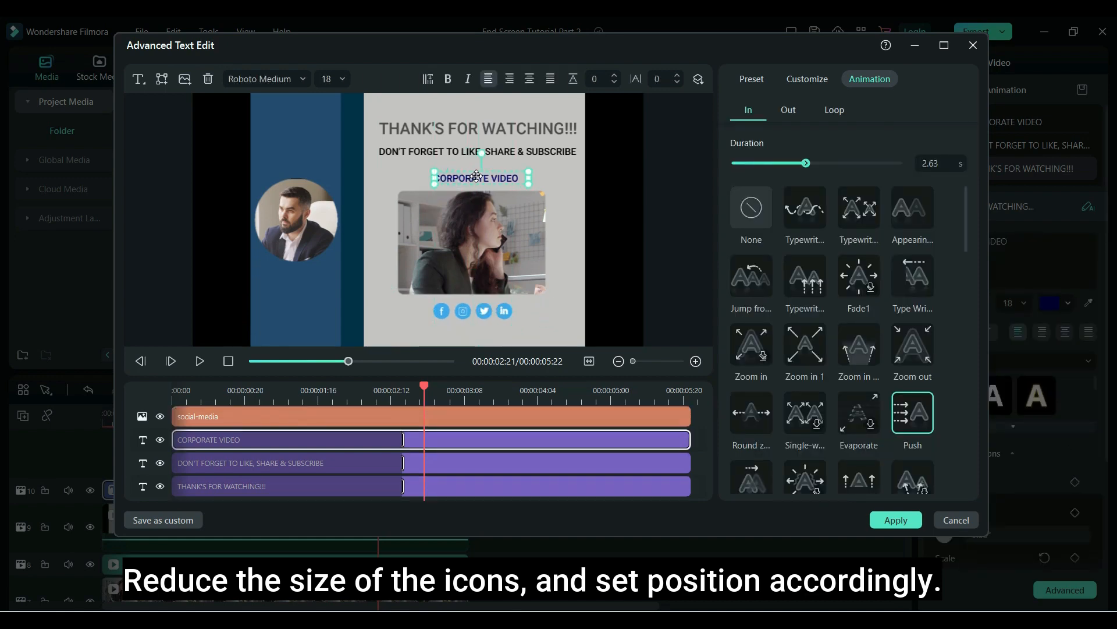
- Add a centred text line "BD Cutopia" beneath the social media icons and apply the "Up Dir In..." entrance animation to it
left_click(139, 78)
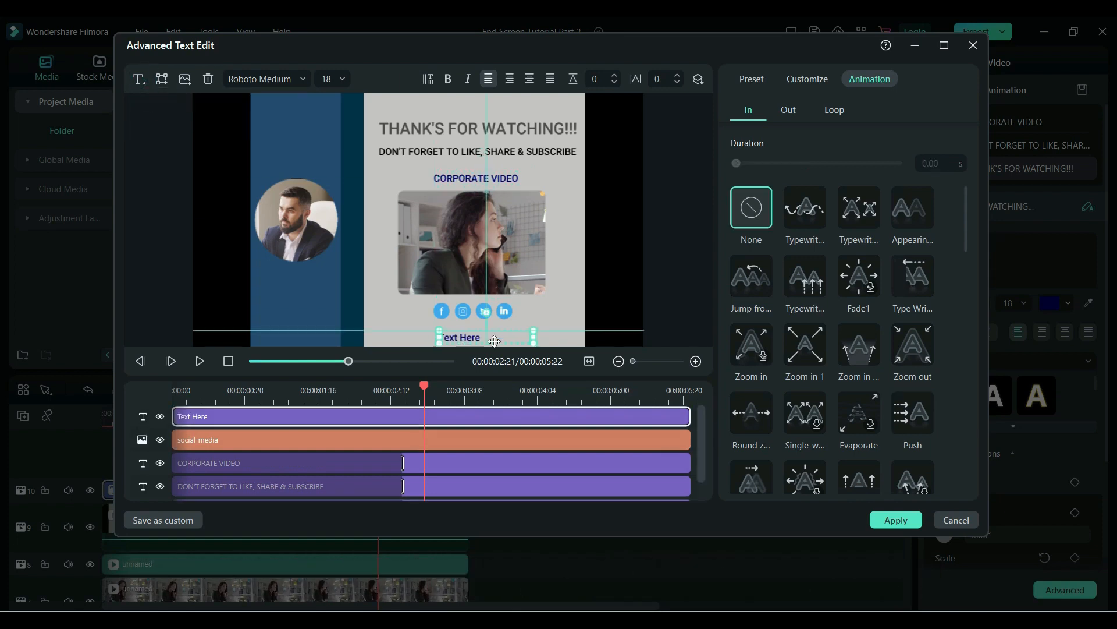
type("bd Cutopia")
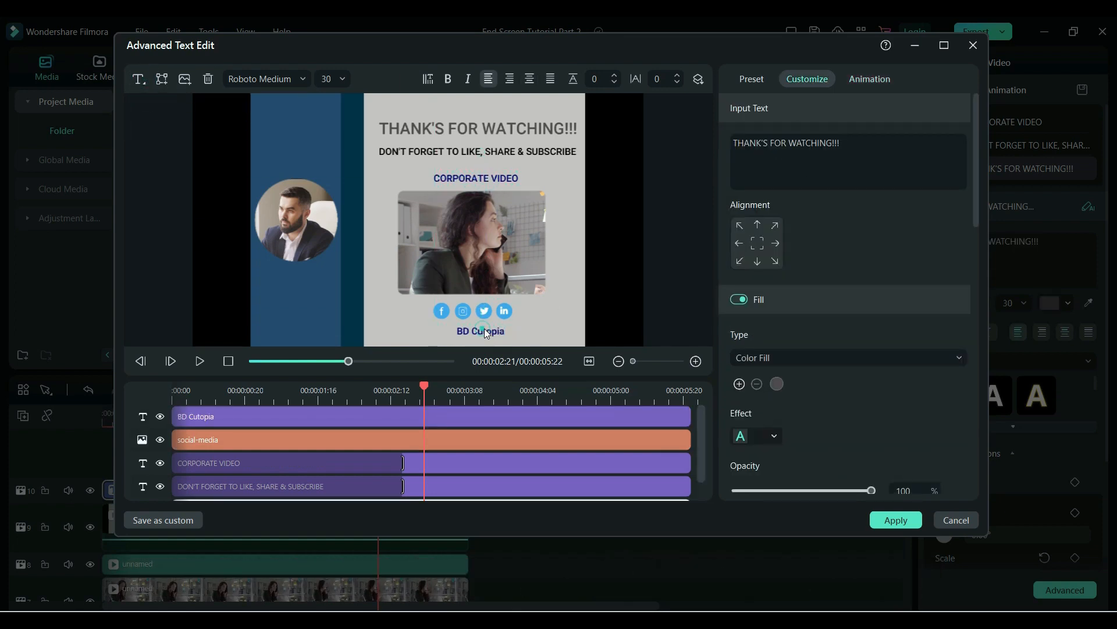
left_click(865, 78)
scroll(962, 246, "down", 2)
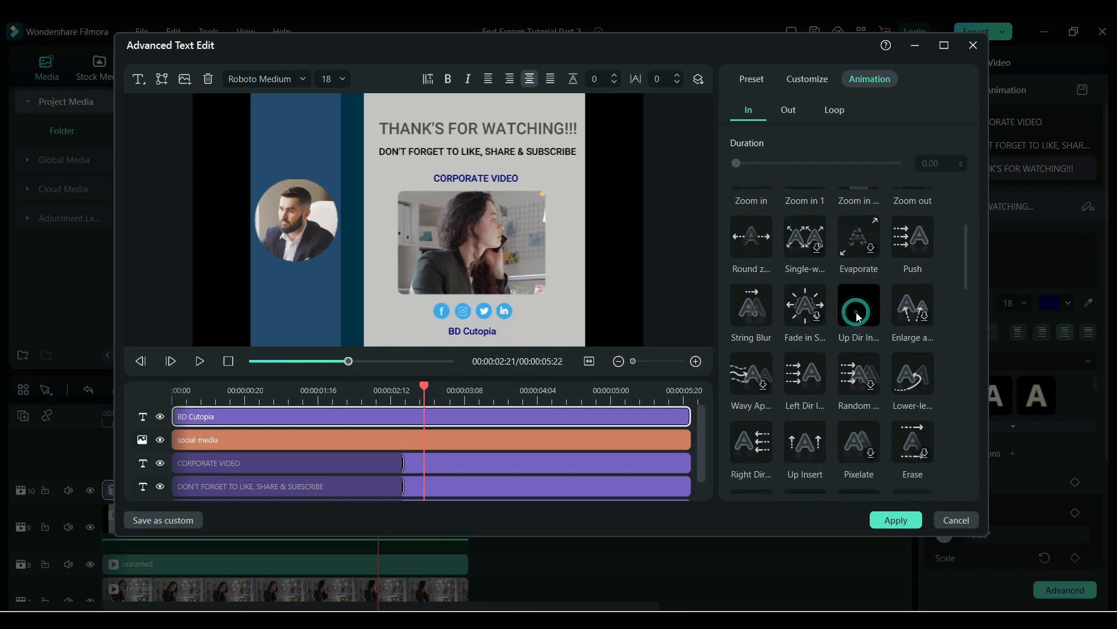
- Apply the Drop1 animation to the social media icons
left_click(483, 313)
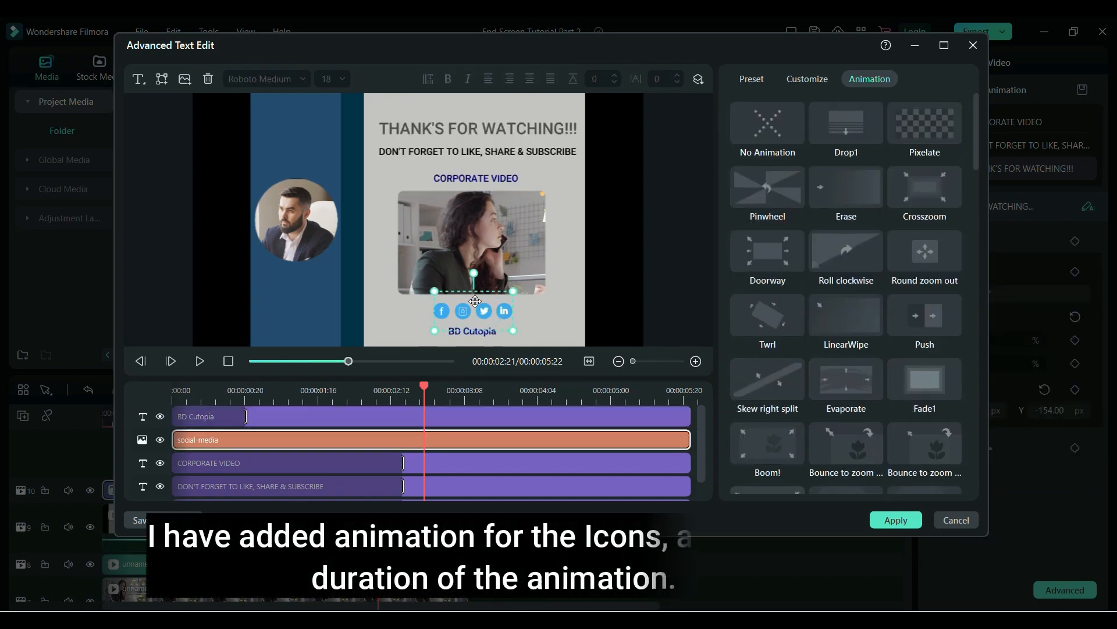
mouse_move(978, 149)
left_mouse_down()
mouse_move(974, 198)
mouse_move(978, 138)
left_mouse_up()
left_click(844, 417)
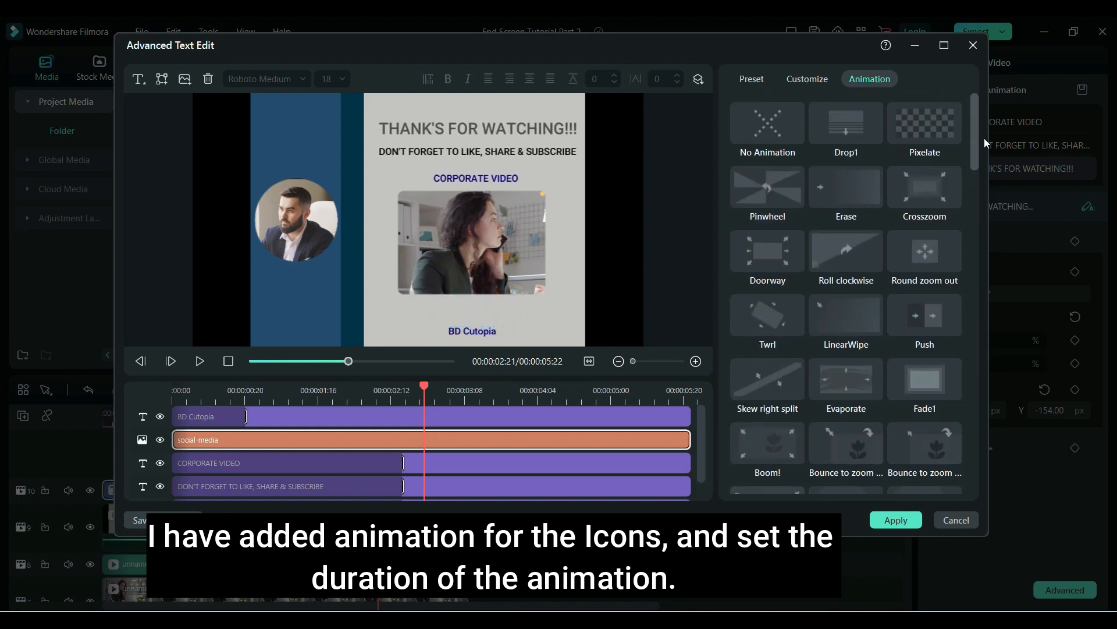
left_click(859, 128)
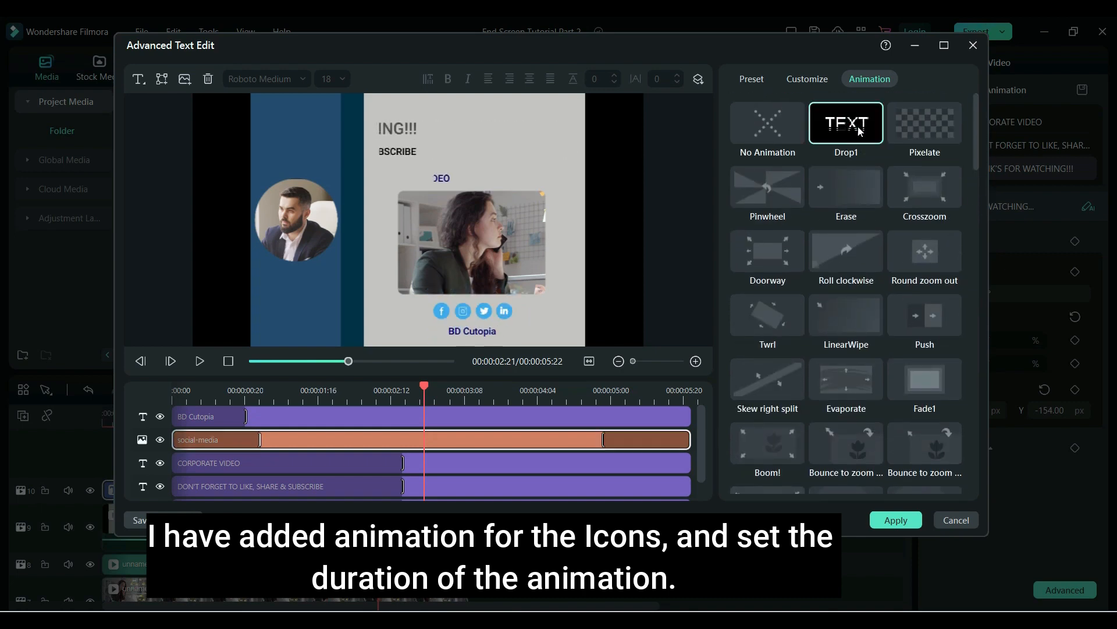
- Extend the entrance animations of the social media icons and "BD Cutopia" to match the other text lines, and apply the title edits
double_click(472, 332)
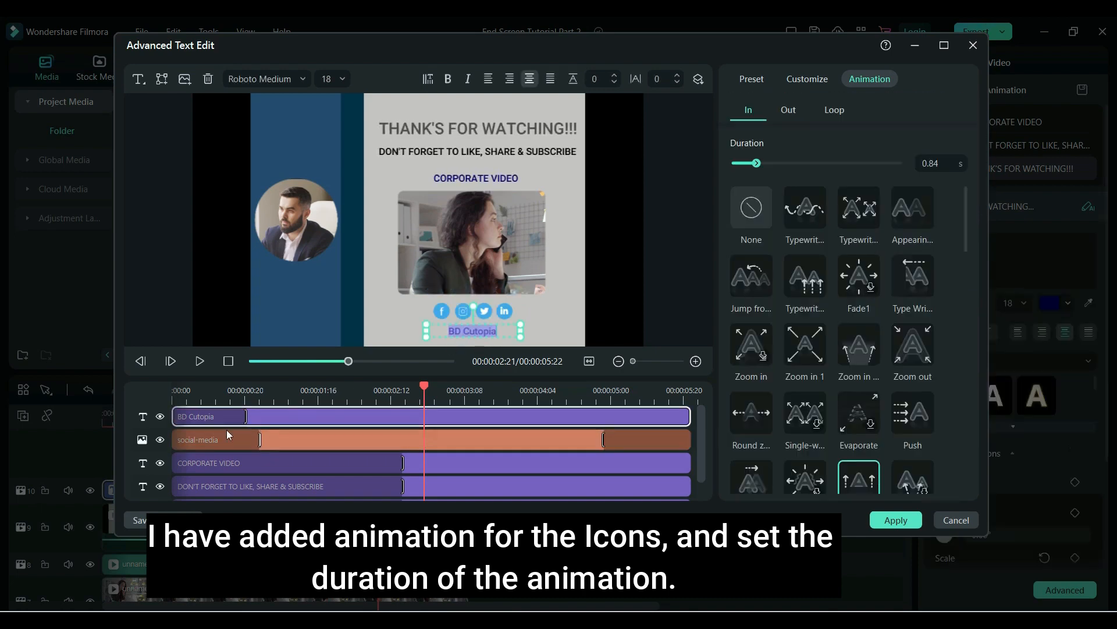
left_click_drag(260, 440, 402, 440)
left_click(247, 415)
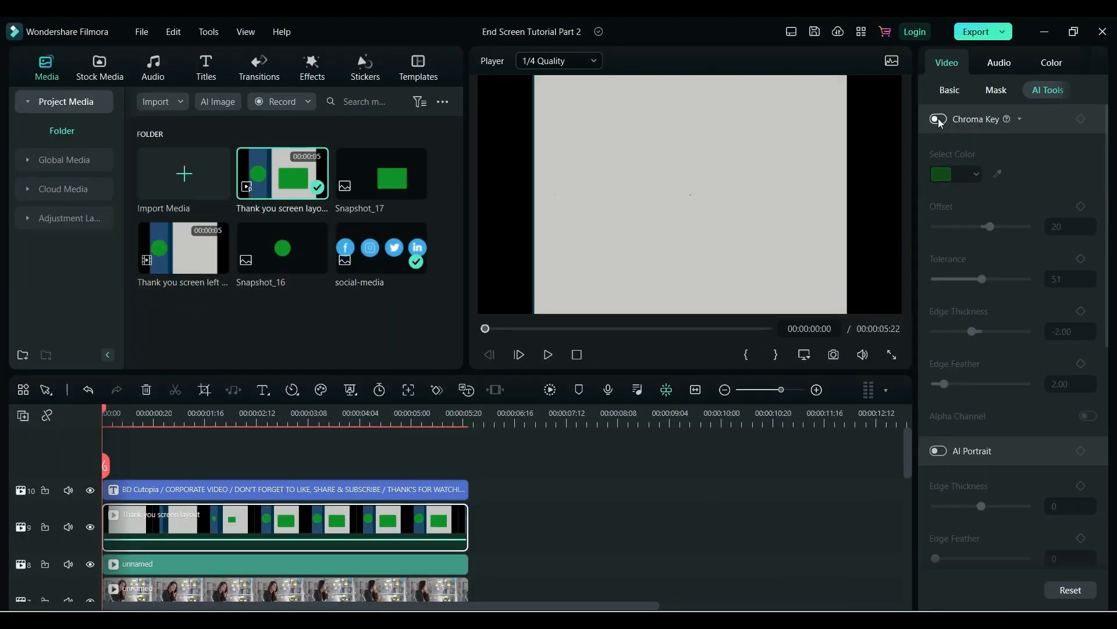
- Turn Chroma Key on for the "Thank you screen layout" clip and play the end screen through
left_click(938, 119)
key("space")
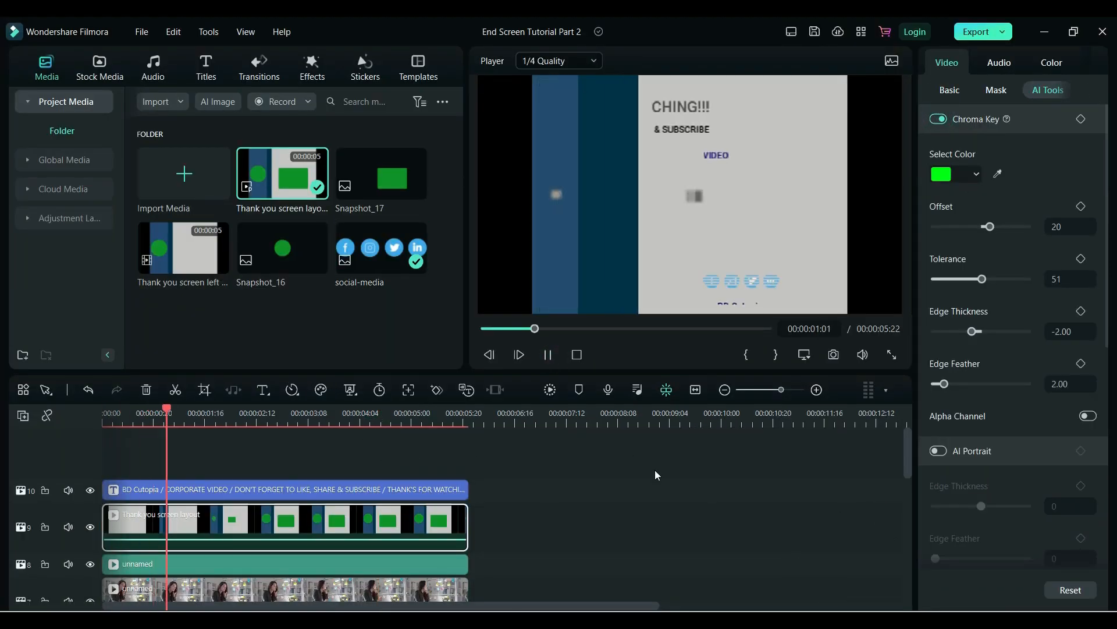
- Add a size-22 text line "SUBSCRIBE" to the title just below the man's round video and fill it with red
left_click(384, 490)
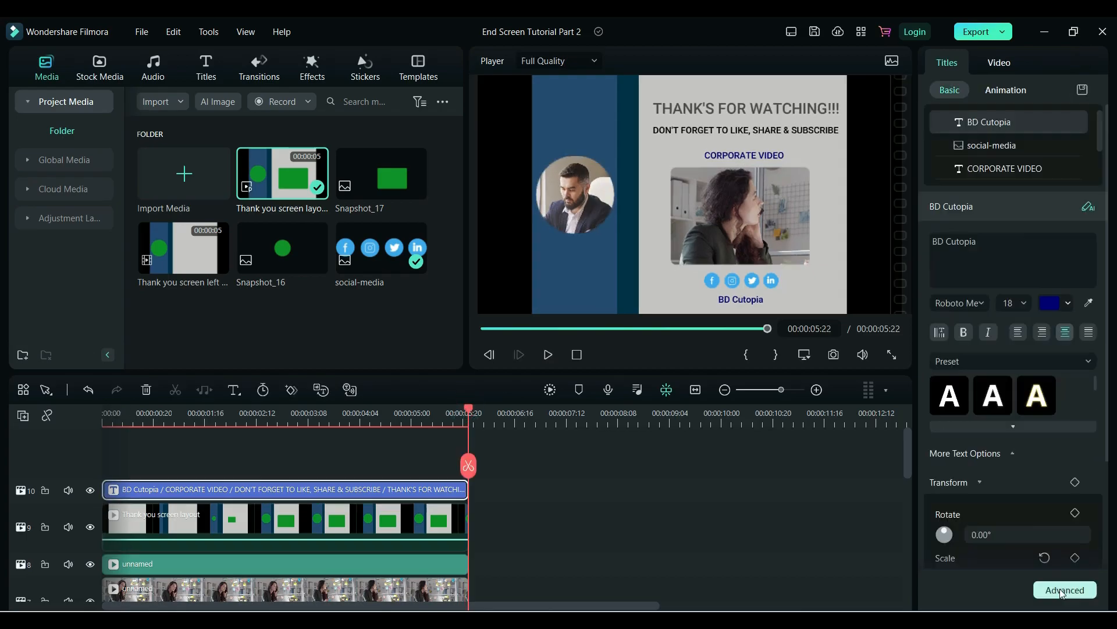
left_click(1060, 591)
left_click_drag(173, 386, 410, 386)
left_click(474, 182)
left_click(138, 79)
left_click(322, 270)
left_click(478, 129)
left_click(295, 272)
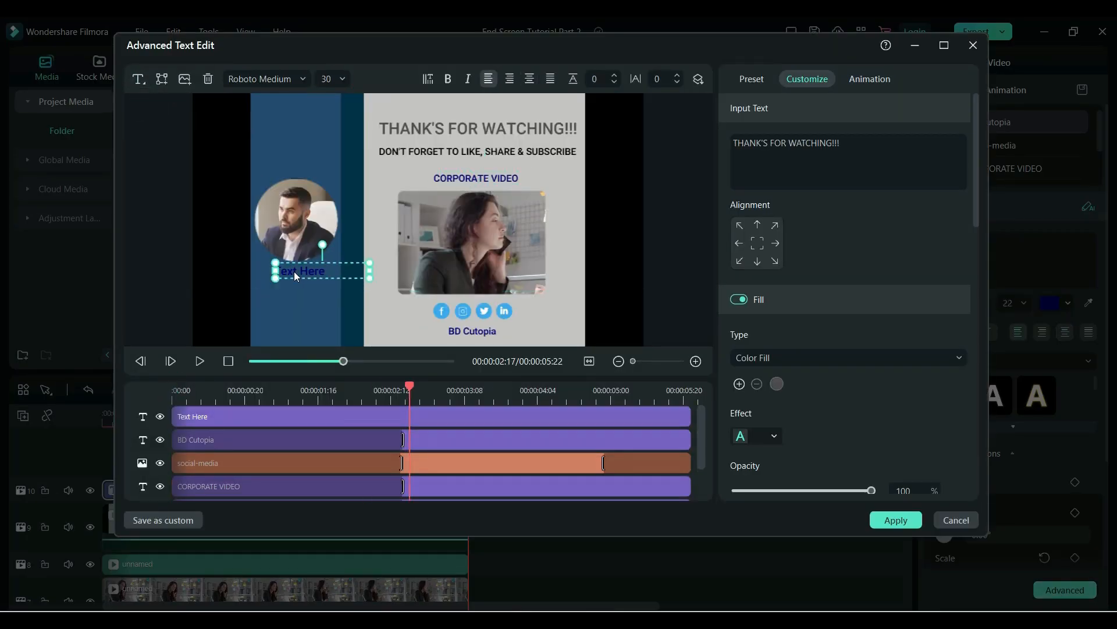
left_click_drag(341, 271, 313, 273)
left_click(777, 384)
left_click(837, 465)
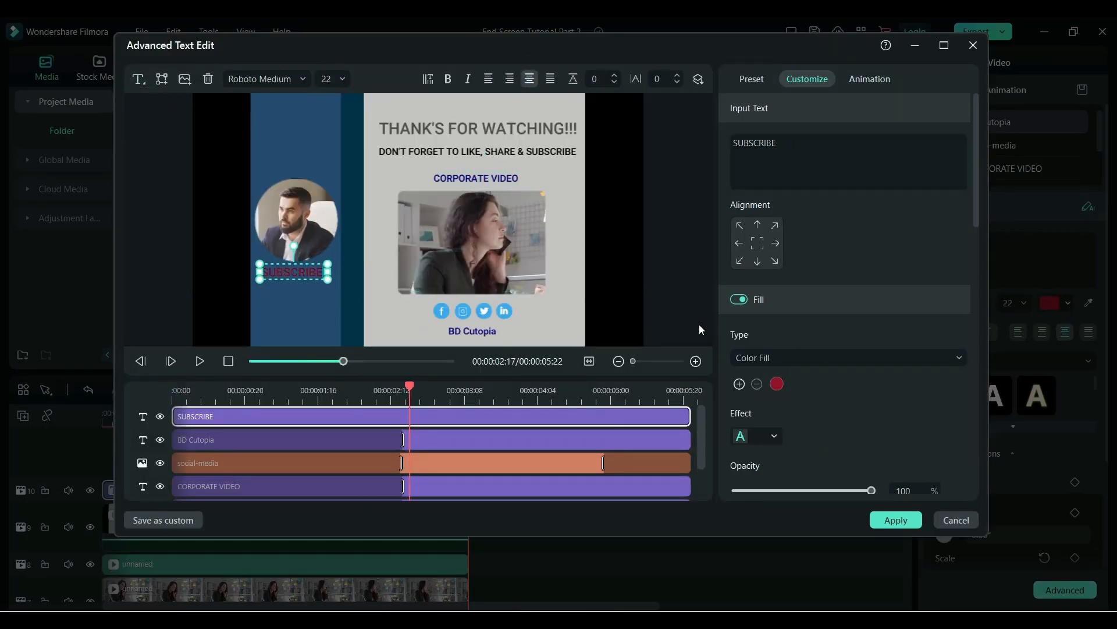
- Apply the Push entrance animation to "SUBSCRIBE", shrink the social media icons' exit animation to nothing, and apply the title edits
left_click(871, 79)
left_click(918, 417)
left_click_drag(604, 464, 694, 465)
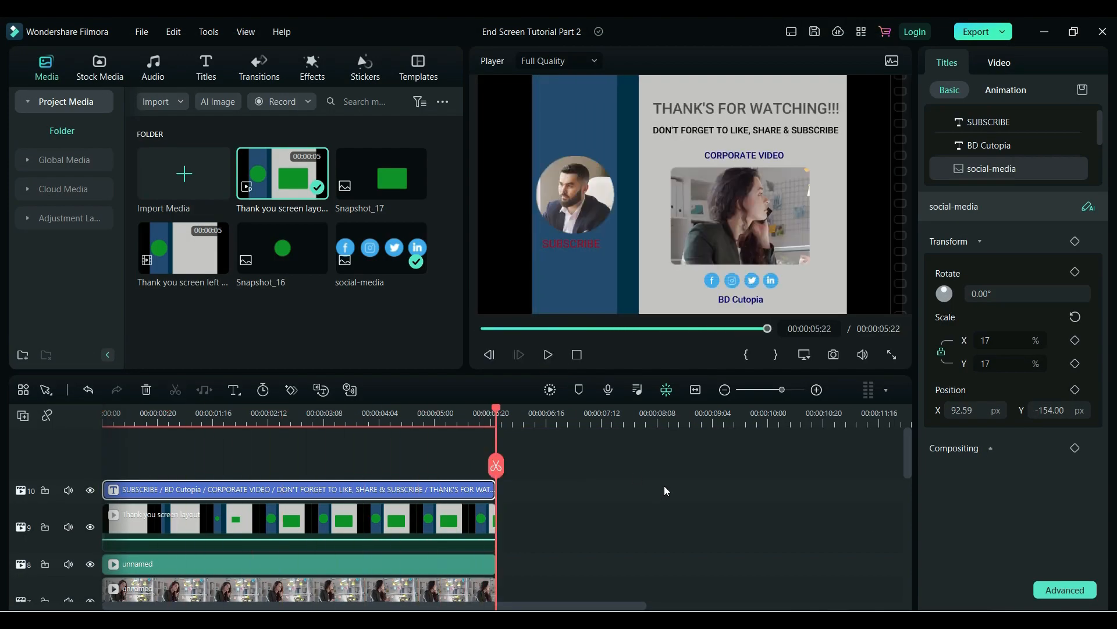
left_click(142, 31)
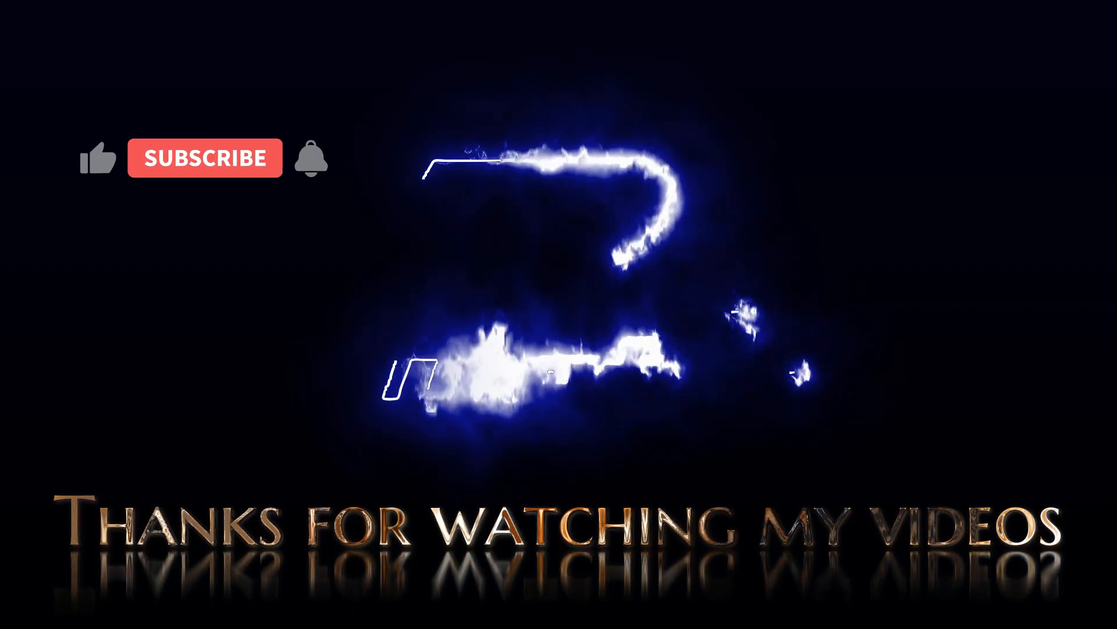